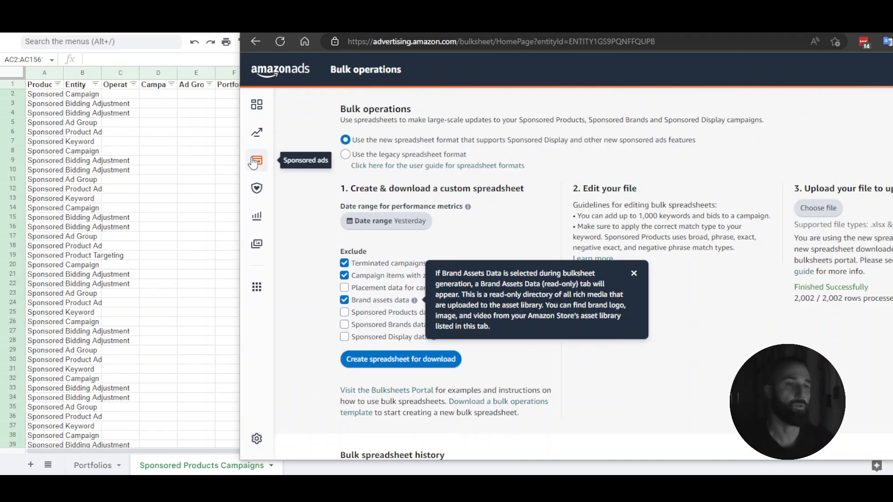
Exclude Sponsored Brands data and Sponsored Display data from the custom bulk spreadsheet options.
{"action": "mouse_move", "coordinate": [256, 160]}
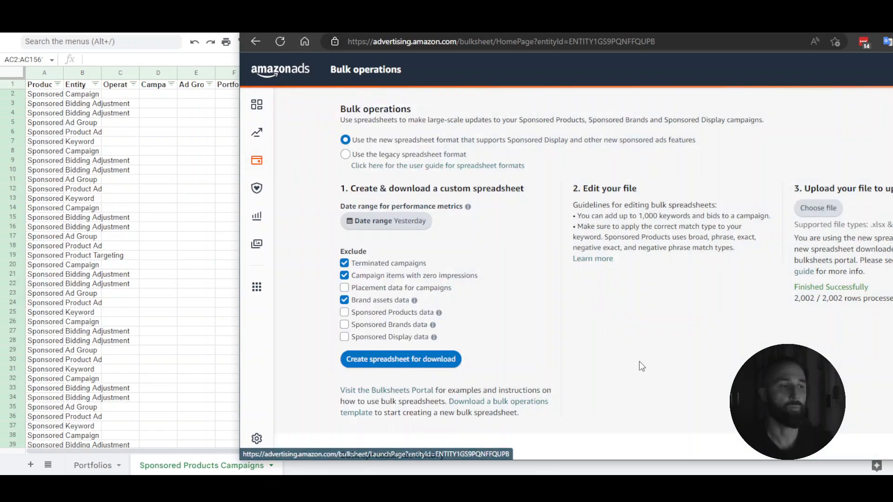
{"action": "left_click", "coordinate": [409, 221]}
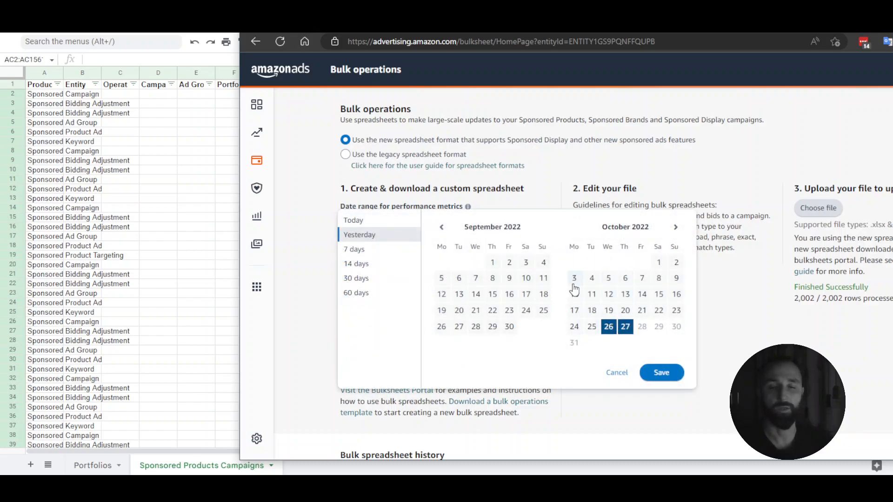
{"action": "left_click", "coordinate": [617, 376]}
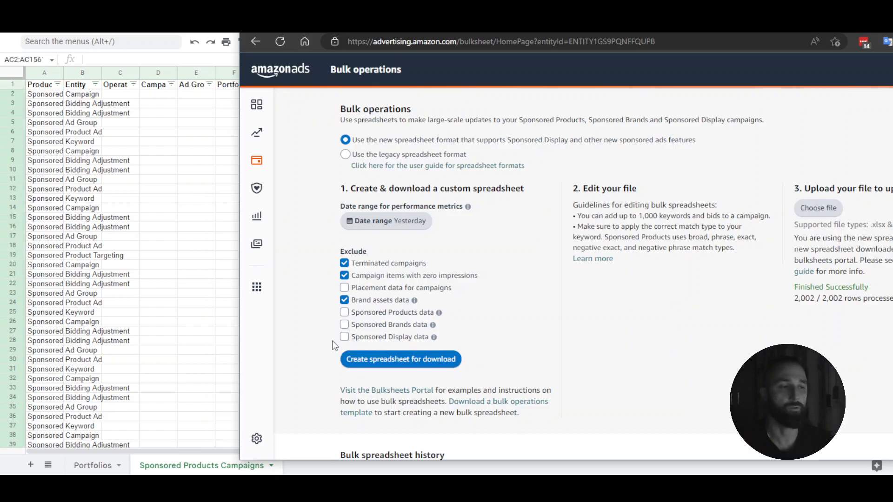
{"action": "left_click", "coordinate": [344, 325]}
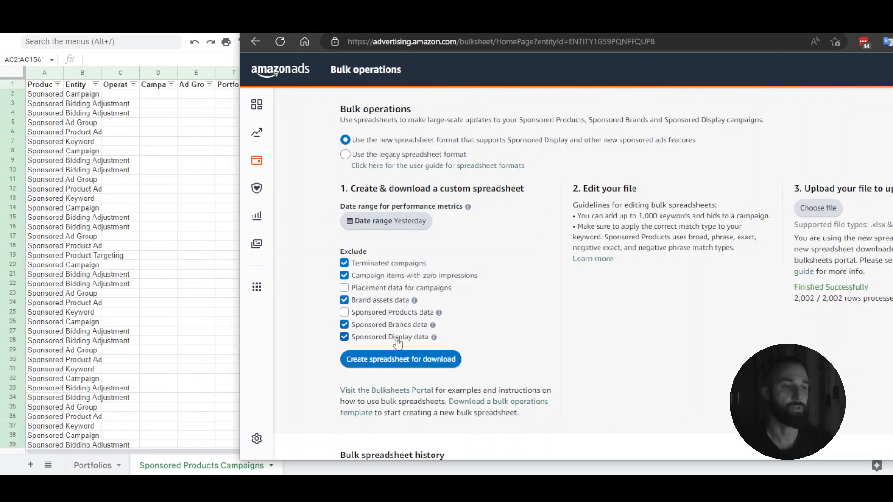
{"action": "scroll", "coordinate": [632, 384], "scroll_direction": "down", "scroll_amount": 1}
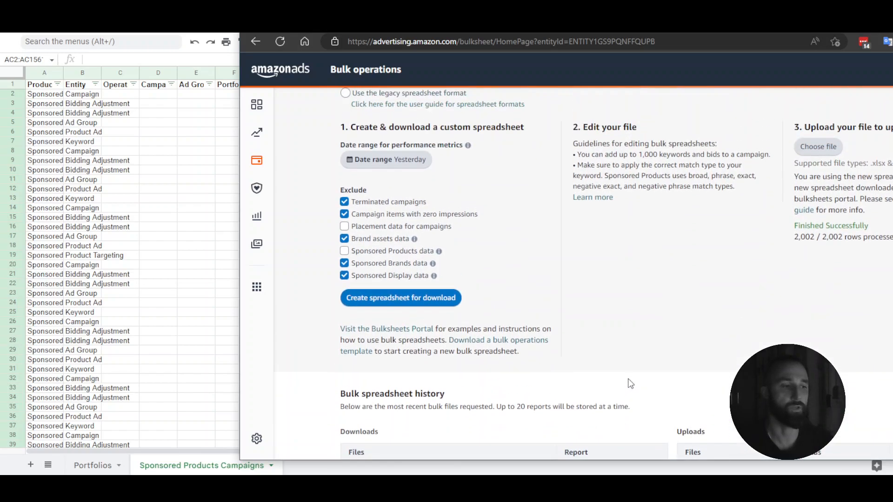
{"action": "scroll", "coordinate": [623, 379], "scroll_direction": "down", "scroll_amount": 2}
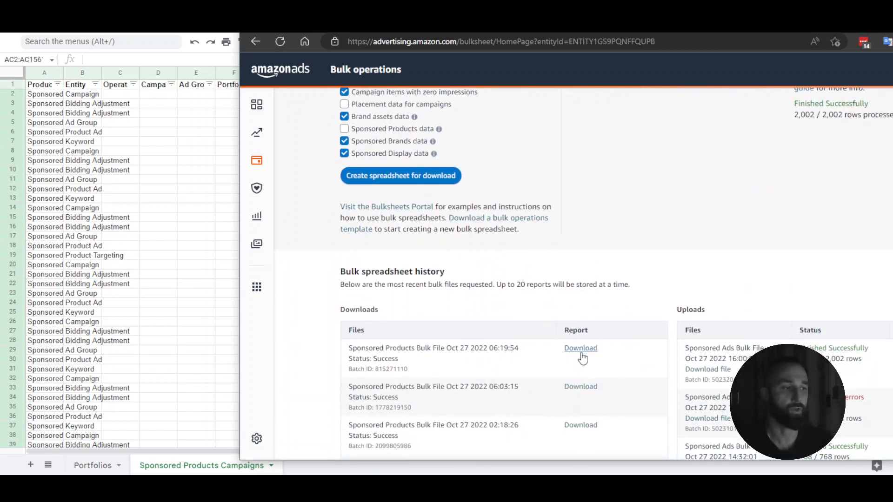
{"action": "scroll", "coordinate": [602, 314], "scroll_direction": "up", "scroll_amount": 3}
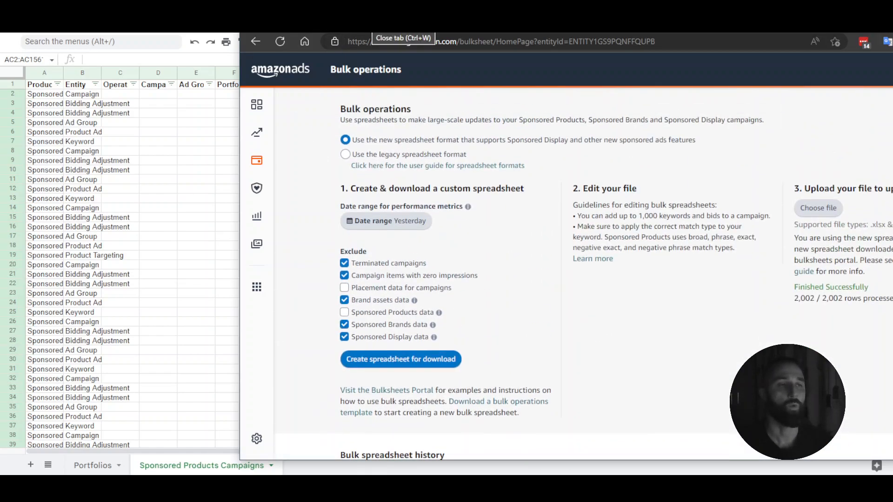
Switch to the "bids adjustment" spreadsheet in Google Sheets, showing the Sponsored Products Campaigns sheet.
{"action": "left_click", "coordinate": [368, 22]}
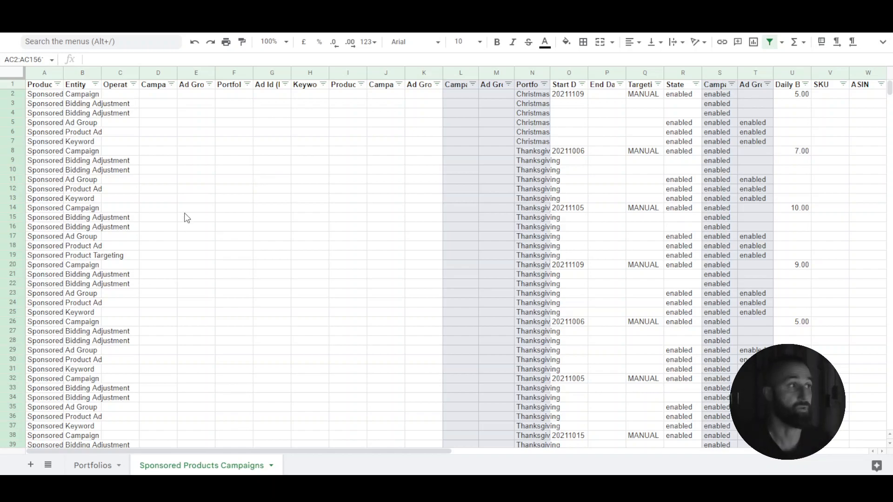
{"action": "left_click", "coordinate": [883, 42]}
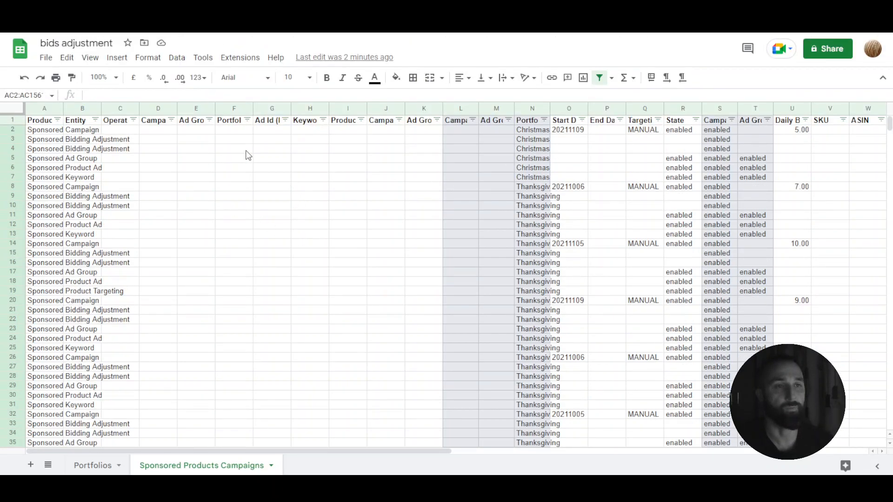
{"action": "left_click", "coordinate": [882, 79]}
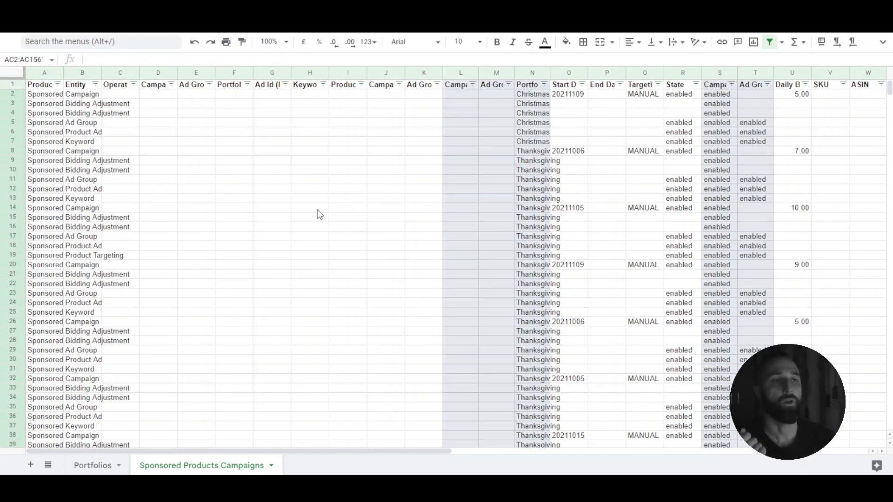
Examine columns D to M, the ASIN and Keyword Text columns, the portfolio names and the header row's filter.
{"action": "left_click_drag", "start_coordinate": [159, 75], "coordinate": [497, 73]}
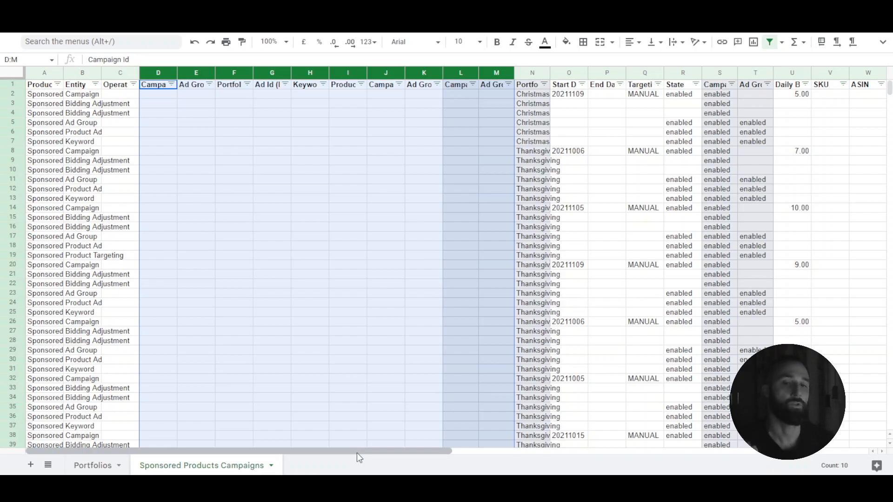
{"action": "left_click_drag", "start_coordinate": [360, 452], "coordinate": [515, 471]}
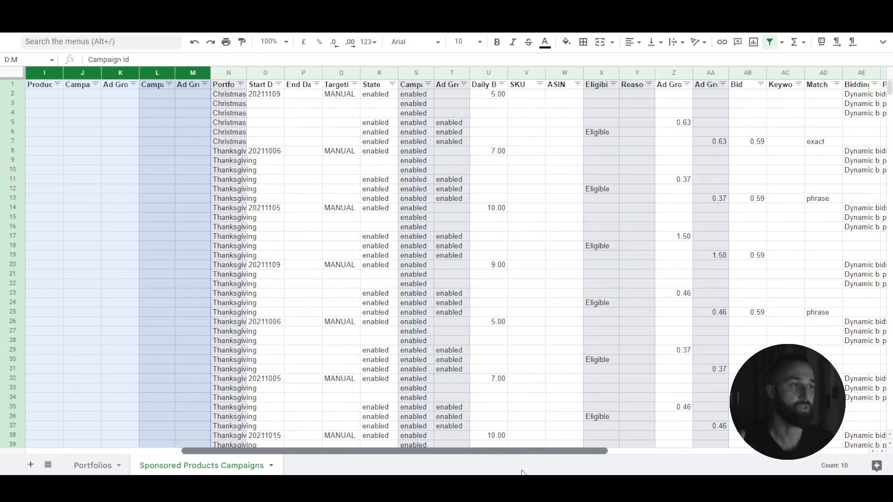
{"action": "left_click", "coordinate": [561, 61]}
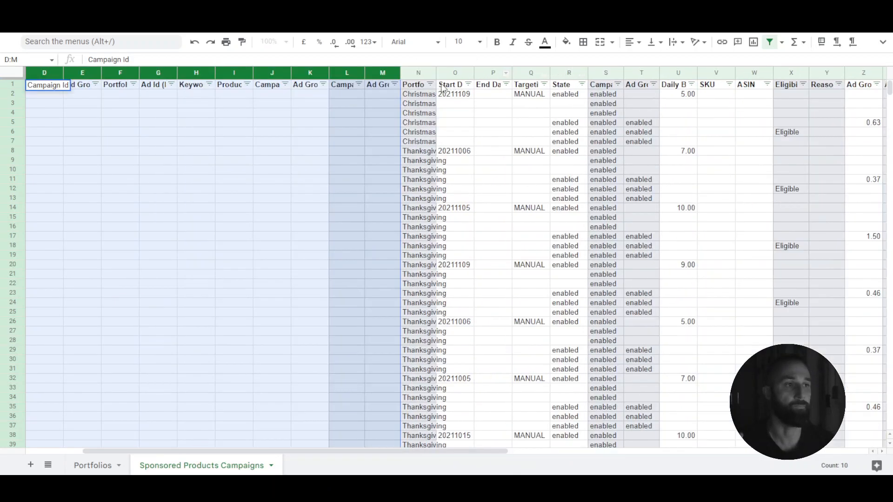
{"action": "left_click", "coordinate": [749, 73]}
{"action": "left_click_drag", "start_coordinate": [473, 453], "coordinate": [707, 469]}
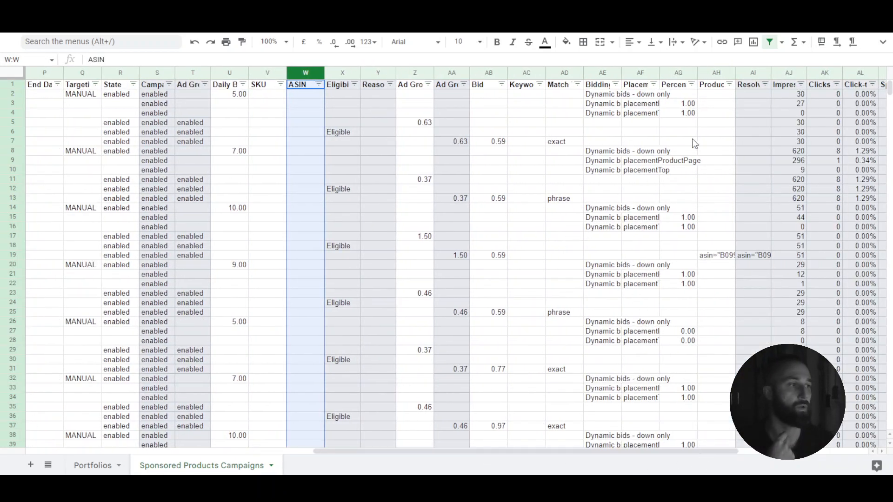
{"action": "left_click", "coordinate": [524, 74]}
{"action": "left_click_drag", "start_coordinate": [571, 454], "coordinate": [262, 456]}
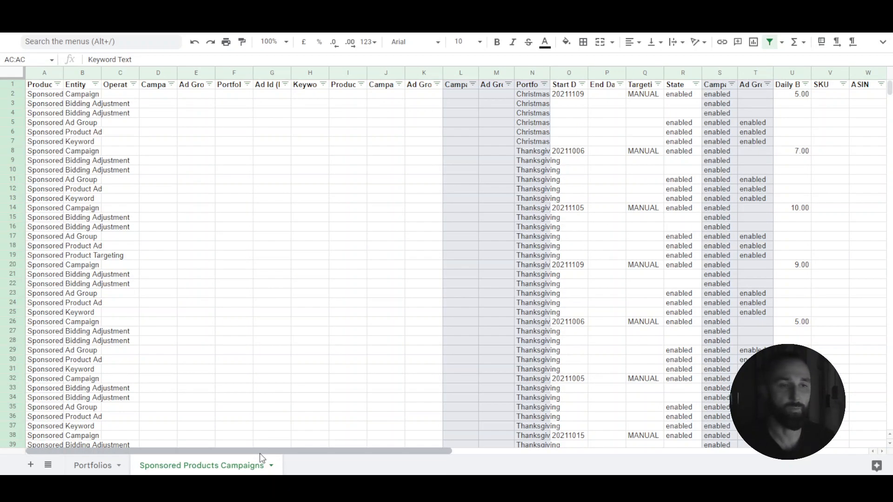
{"action": "left_click", "coordinate": [539, 172]}
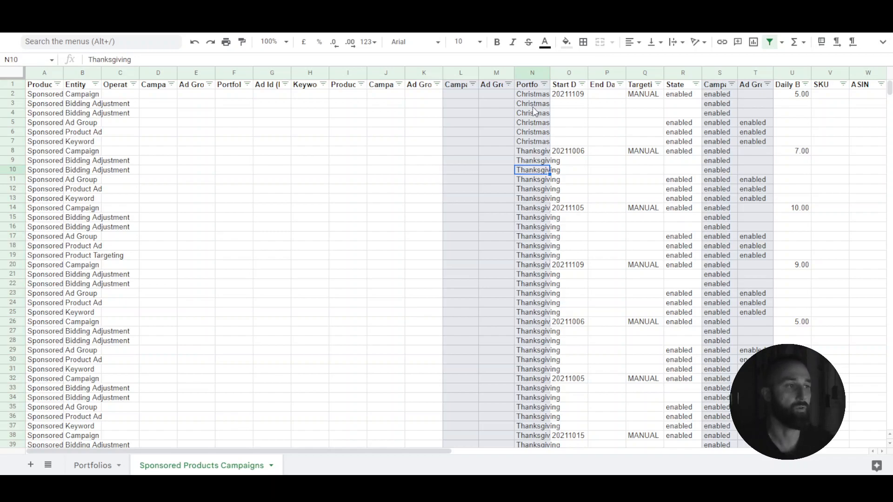
{"action": "left_click_drag", "start_coordinate": [533, 97], "coordinate": [542, 316]}
{"action": "left_click", "coordinate": [523, 277]}
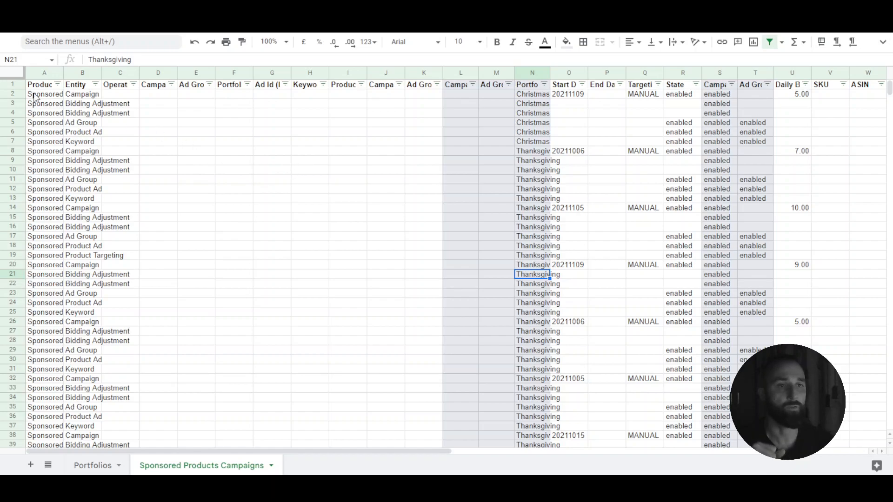
{"action": "left_click", "coordinate": [12, 85]}
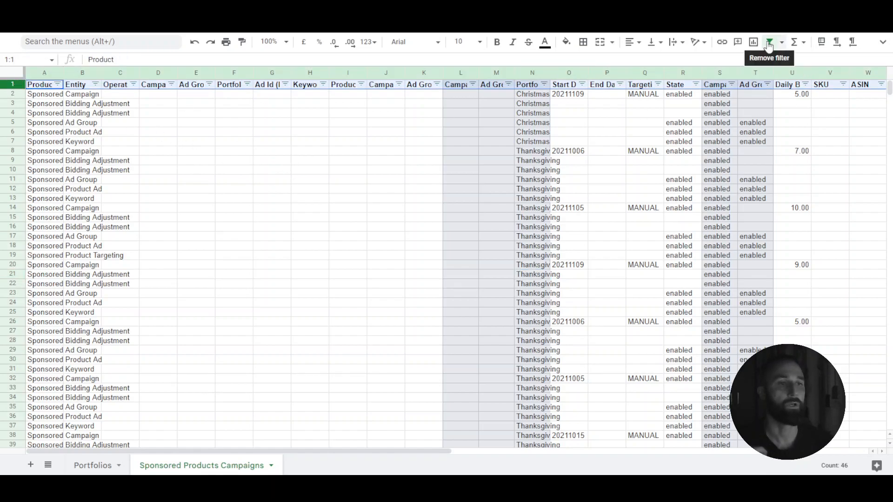
{"action": "left_click", "coordinate": [257, 199]}
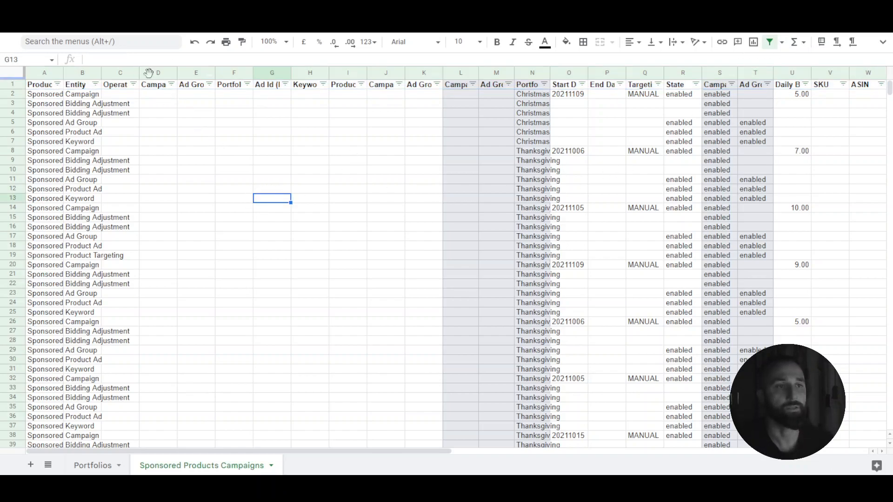
Collapse the Product column A to its minimum width.
{"action": "left_click", "coordinate": [44, 112]}
{"action": "left_click", "coordinate": [44, 73]}
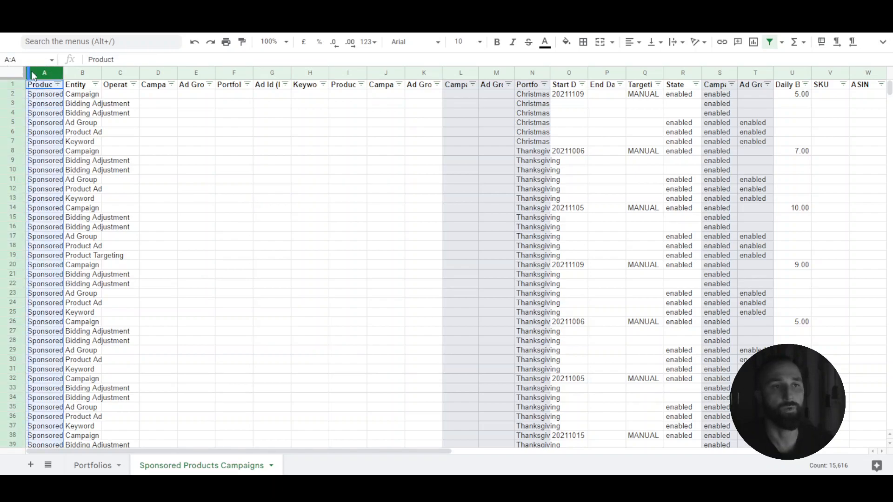
{"action": "left_click_drag", "start_coordinate": [31, 72], "coordinate": [31, 80]}
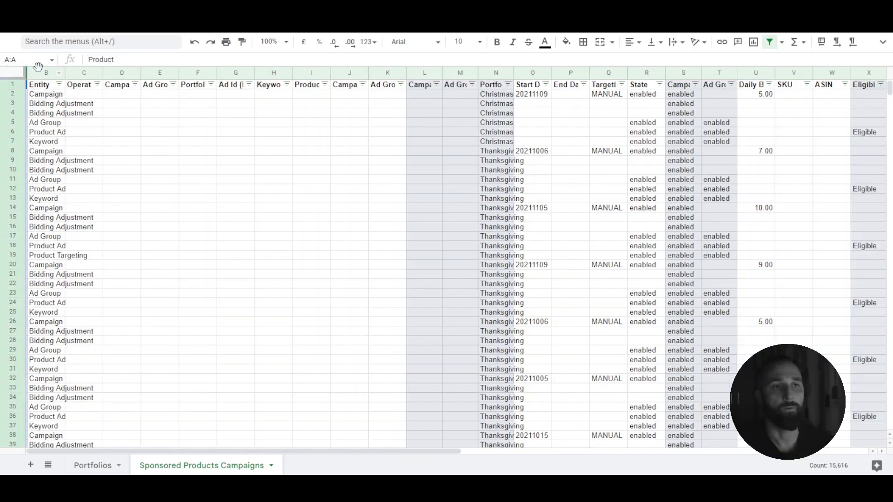
Set the text wrapping of the Entity column B to Clip.
{"action": "left_click", "coordinate": [41, 73]}
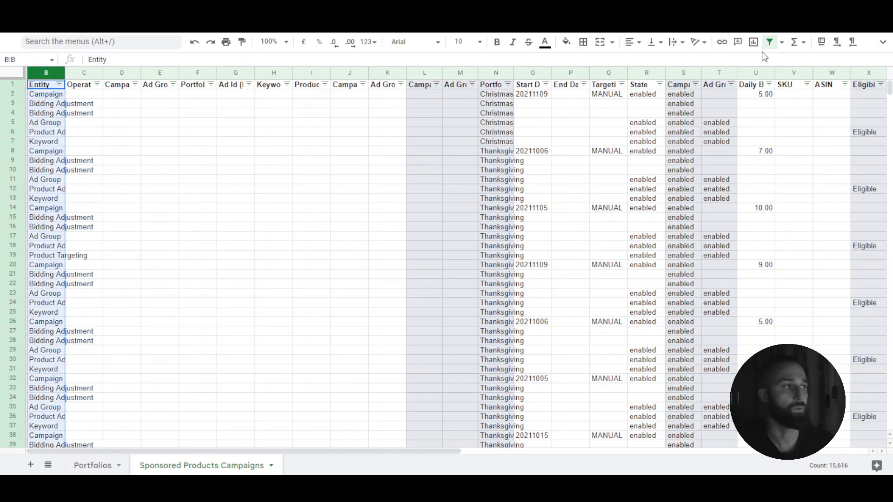
{"action": "left_click", "coordinate": [677, 42]}
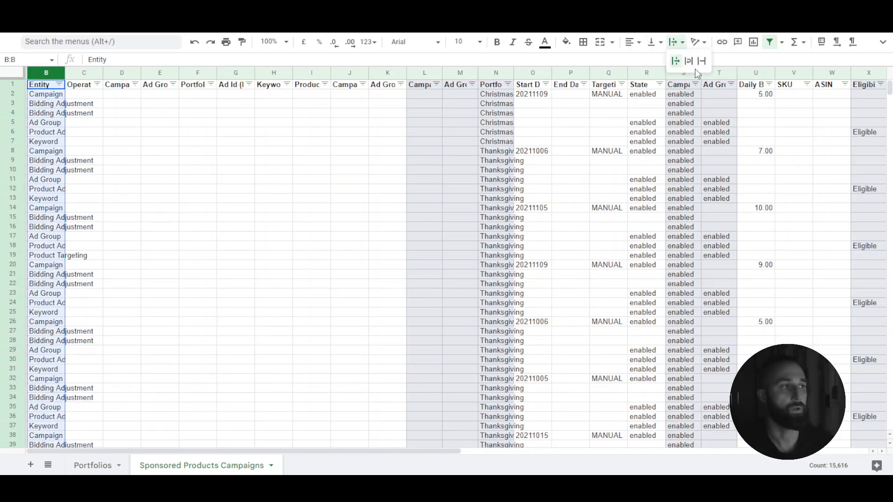
{"action": "left_click", "coordinate": [701, 68]}
{"action": "left_click", "coordinate": [79, 169]}
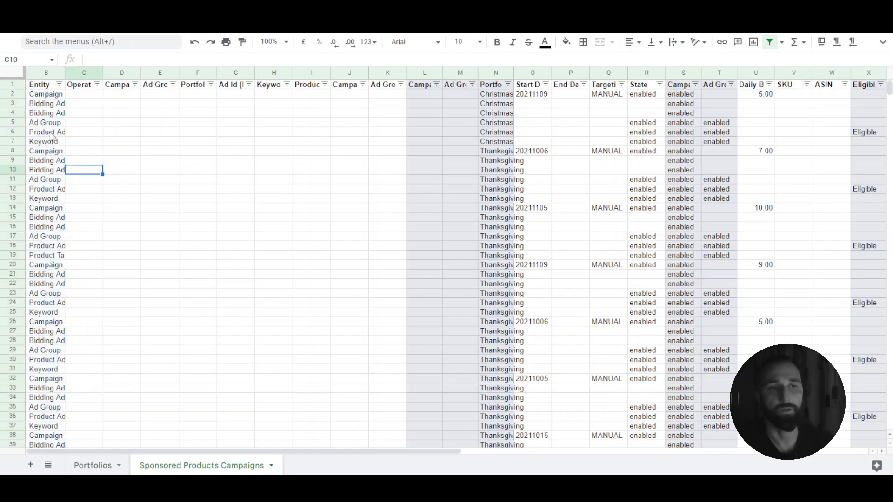
Collapse columns D through K, starting with Campaign Id, to their minimum width.
{"action": "left_click_drag", "start_coordinate": [41, 134], "coordinate": [97, 131]}
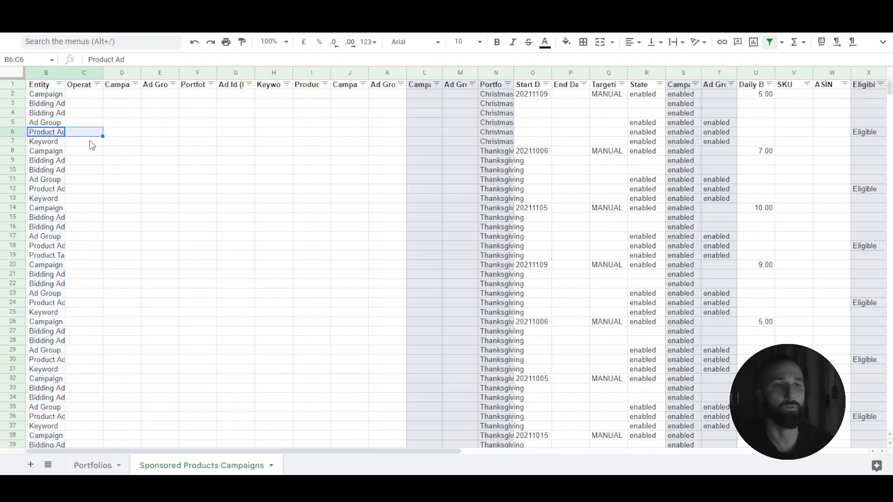
{"action": "left_click", "coordinate": [89, 136]}
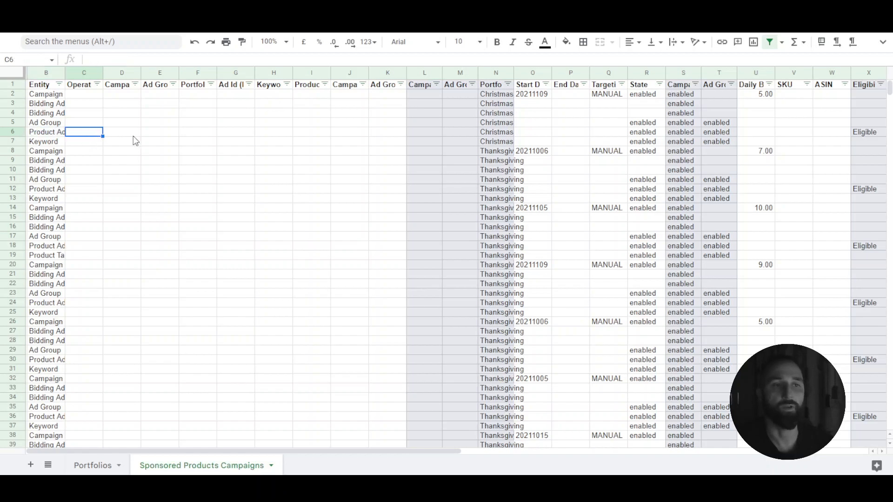
{"action": "left_click", "coordinate": [118, 89]}
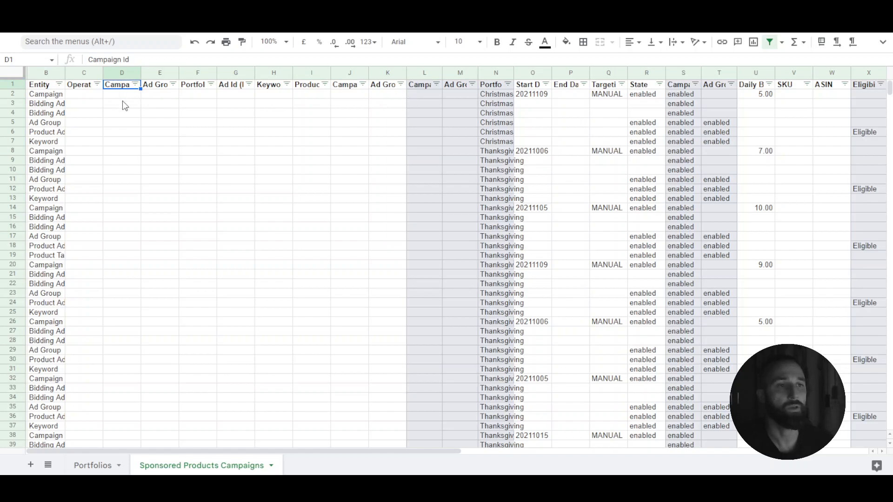
{"action": "left_click_drag", "start_coordinate": [120, 73], "coordinate": [384, 65]}
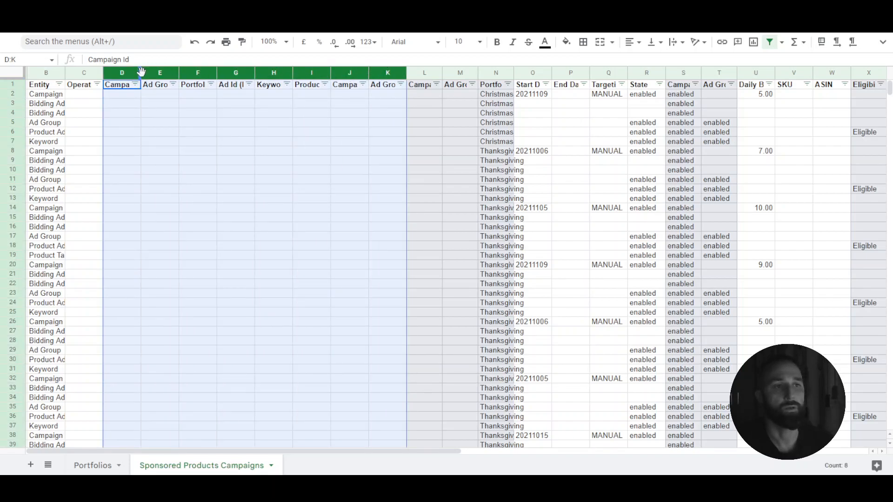
{"action": "left_click_drag", "start_coordinate": [140, 73], "coordinate": [78, 70]}
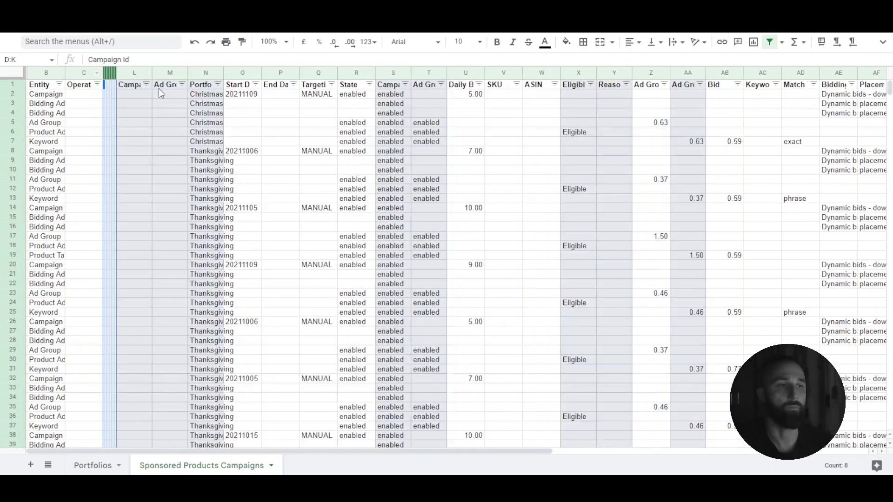
Widen the Campaign Name column L to show more of its header and collapse column M to its minimum width.
{"action": "left_click", "coordinate": [136, 105]}
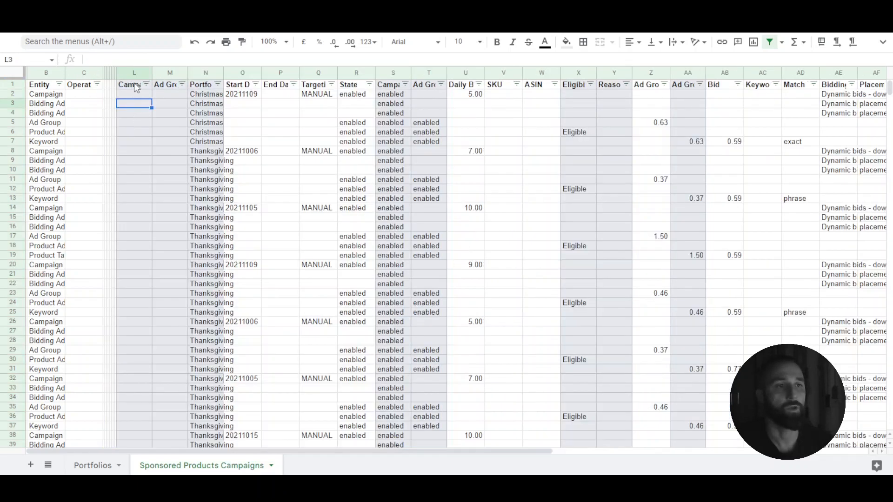
{"action": "left_click_drag", "start_coordinate": [138, 95], "coordinate": [138, 154]}
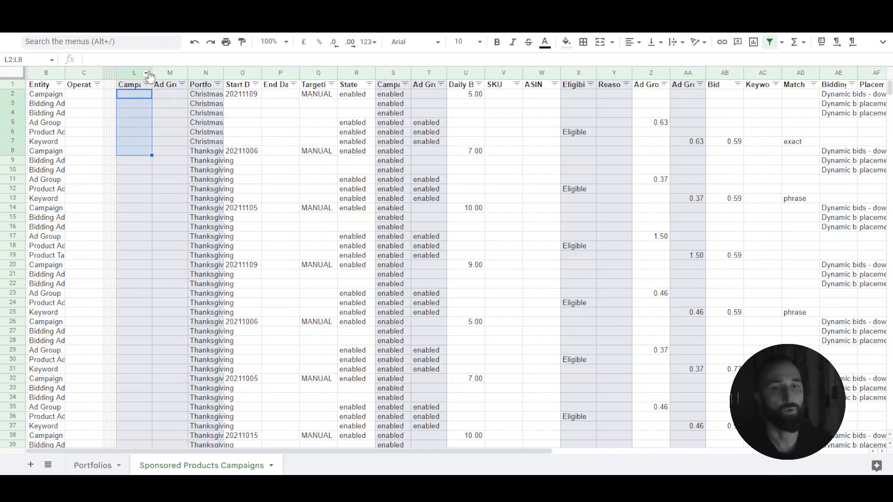
{"action": "left_click_drag", "start_coordinate": [152, 70], "coordinate": [225, 79]}
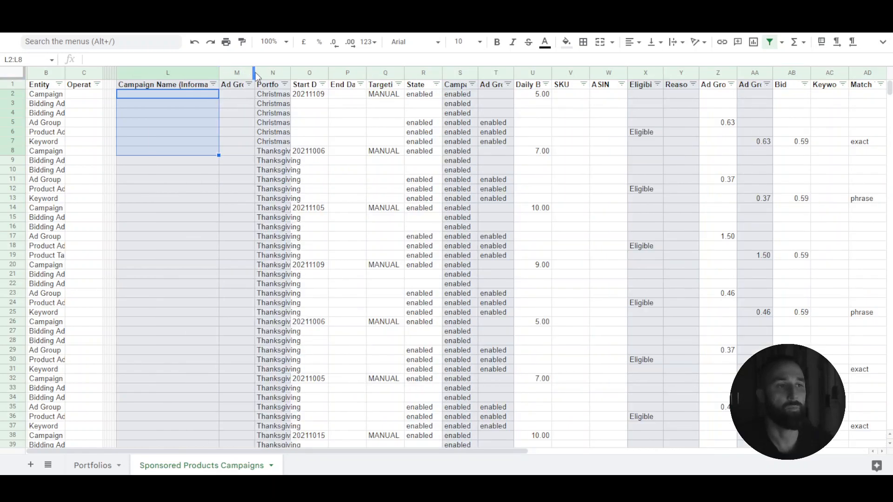
{"action": "left_click_drag", "start_coordinate": [253, 72], "coordinate": [221, 73]}
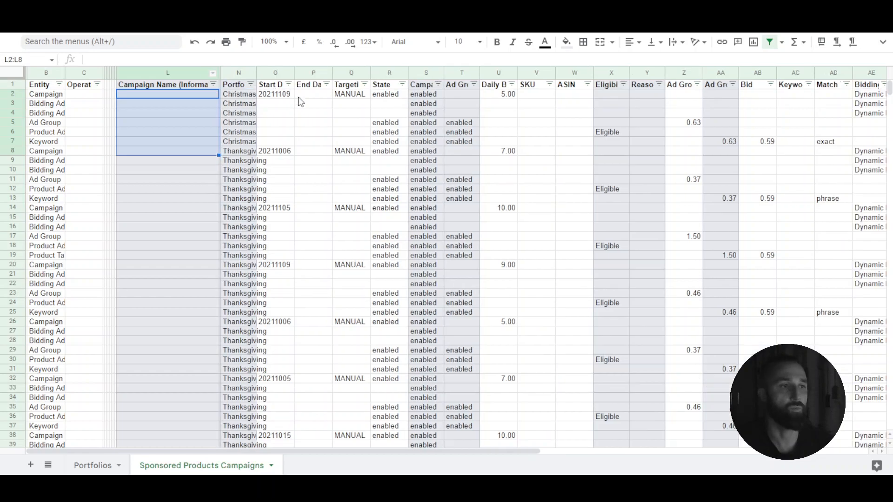
Set the text wrapping of the Portfolio Name column N to Clip.
{"action": "left_click", "coordinate": [251, 115]}
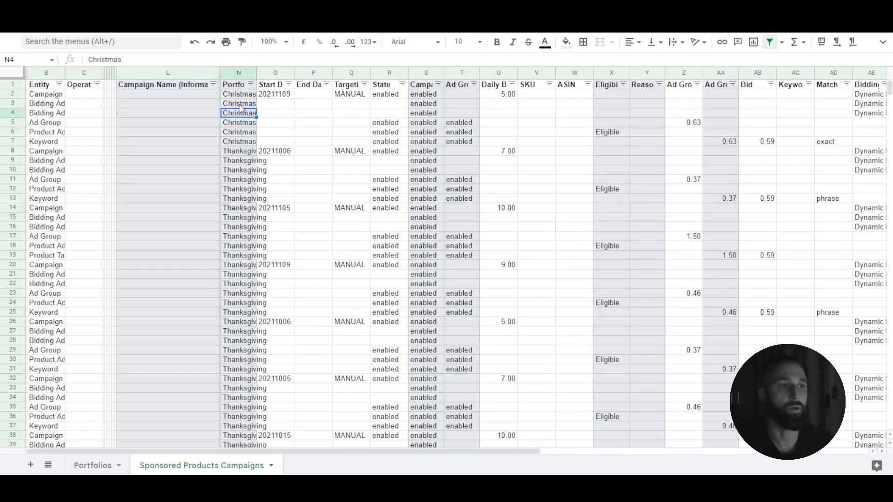
{"action": "left_click", "coordinate": [237, 71]}
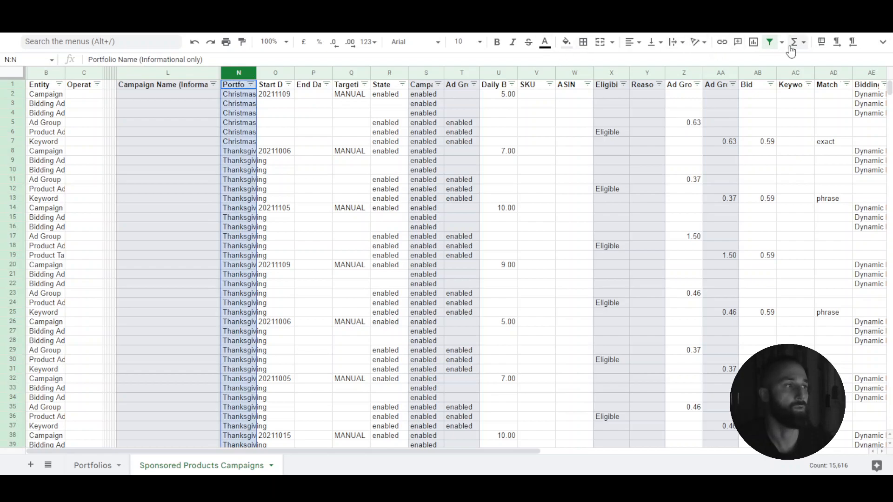
{"action": "left_click", "coordinate": [640, 45]}
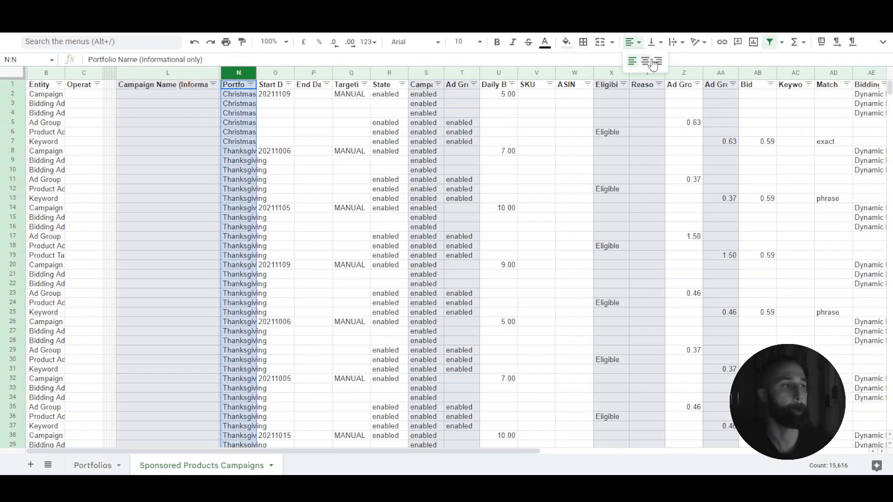
{"action": "left_click", "coordinate": [681, 44]}
{"action": "left_click", "coordinate": [702, 62]}
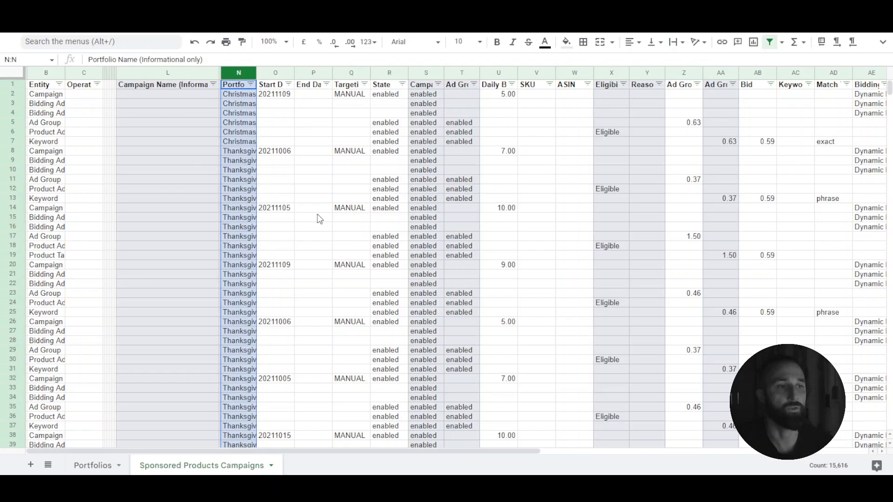
Collapse columns O through Q, starting with Start Date, to their minimum width.
{"action": "left_click", "coordinate": [303, 114]}
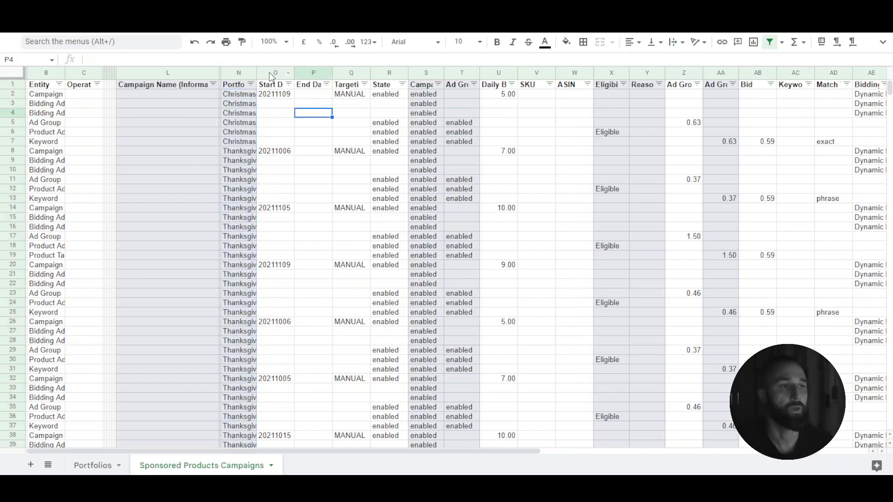
{"action": "left_click_drag", "start_coordinate": [273, 73], "coordinate": [351, 73]}
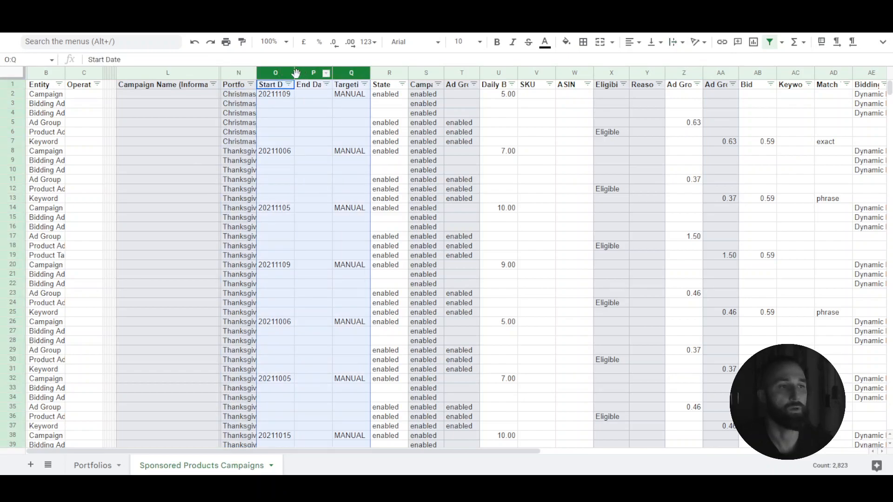
{"action": "left_click_drag", "start_coordinate": [293, 73], "coordinate": [234, 72]}
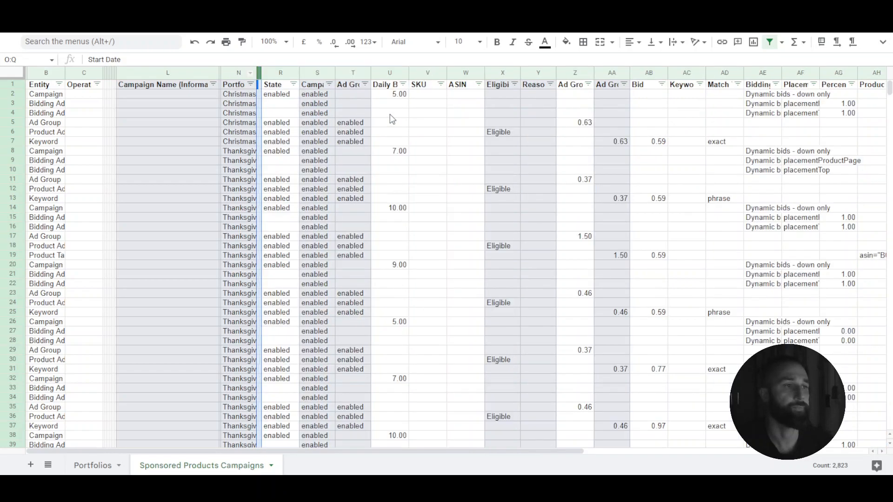
Collapse the SKU and ASIN columns V and W and the eligibility columns X and Y to their minimum width.
{"action": "left_click", "coordinate": [320, 89]}
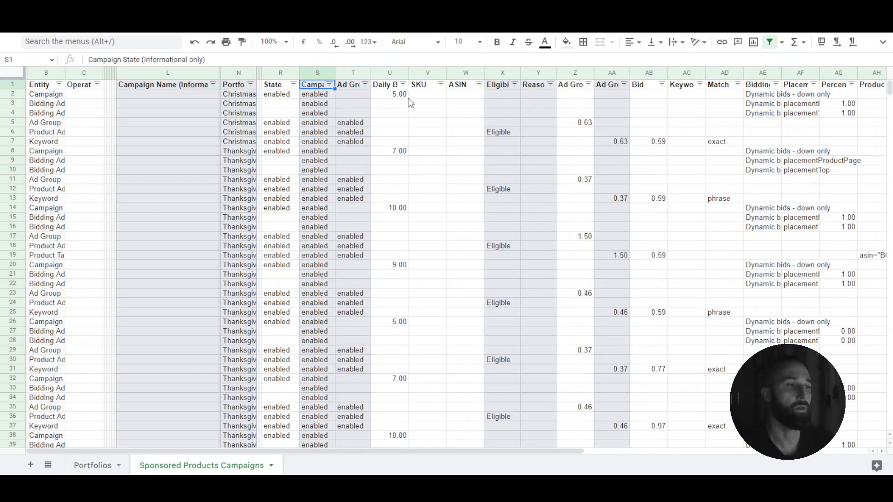
{"action": "left_click_drag", "start_coordinate": [422, 70], "coordinate": [463, 72]}
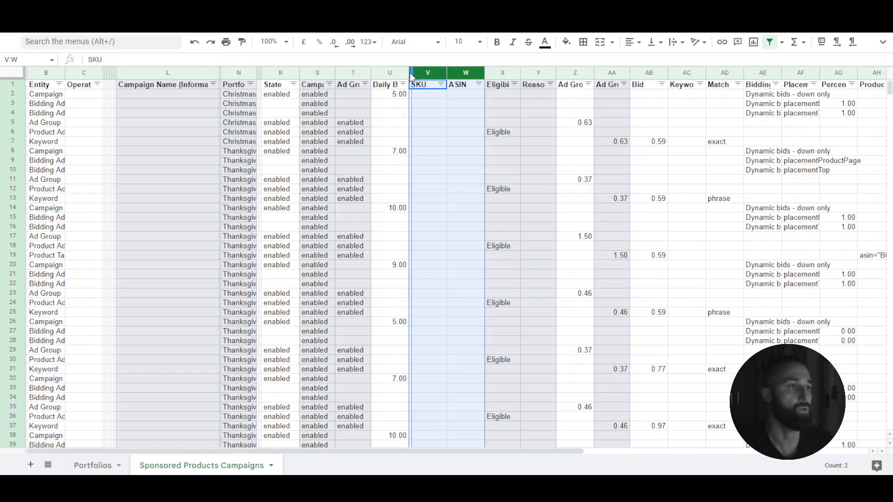
{"action": "key", "text": "ctrl+alt+0"}
{"action": "left_click_drag", "start_coordinate": [422, 73], "coordinate": [466, 74]}
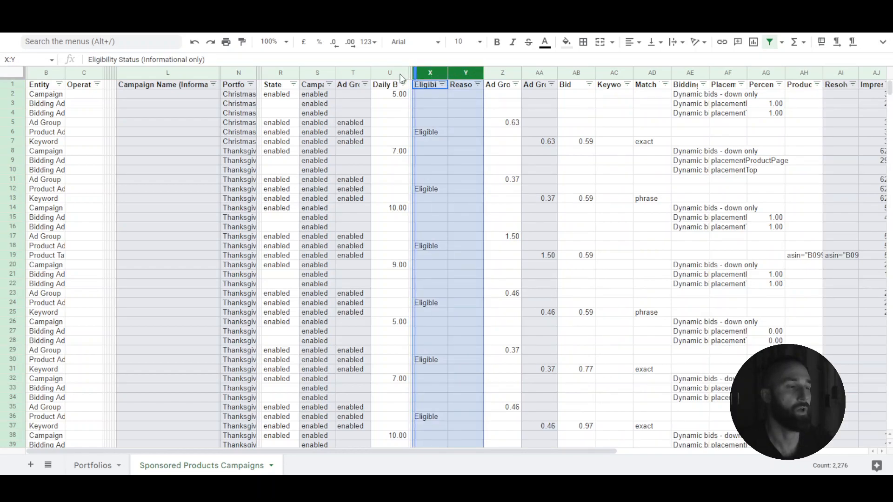
{"action": "key", "text": "ctrl+alt+0"}
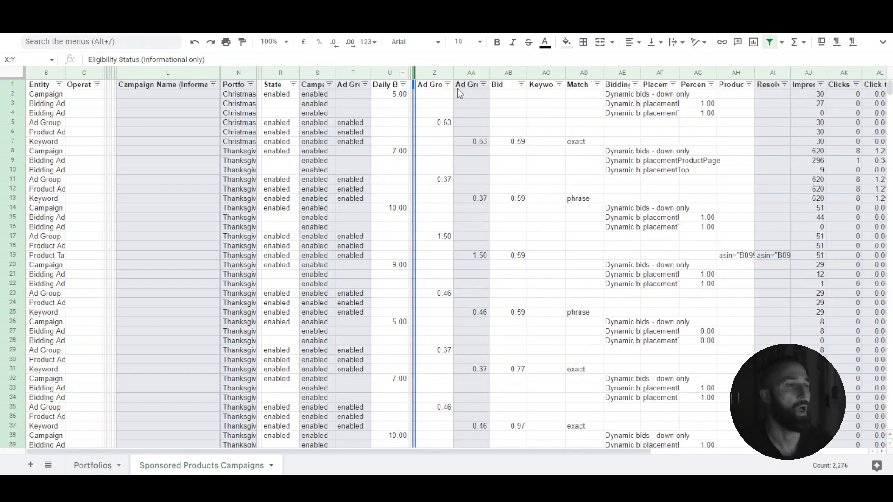
Collapse the Ad Group Default Bid columns Z and AA to minimum width and widen column AC to show the full Keyword Text header.
{"action": "left_click", "coordinate": [440, 124]}
{"action": "left_click_drag", "start_coordinate": [434, 72], "coordinate": [469, 72]}
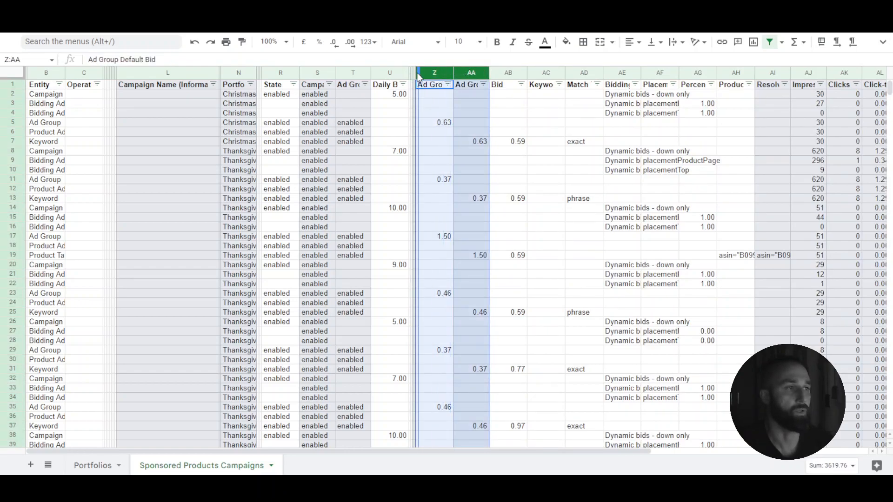
{"action": "key", "text": "ctrl+alt+0"}
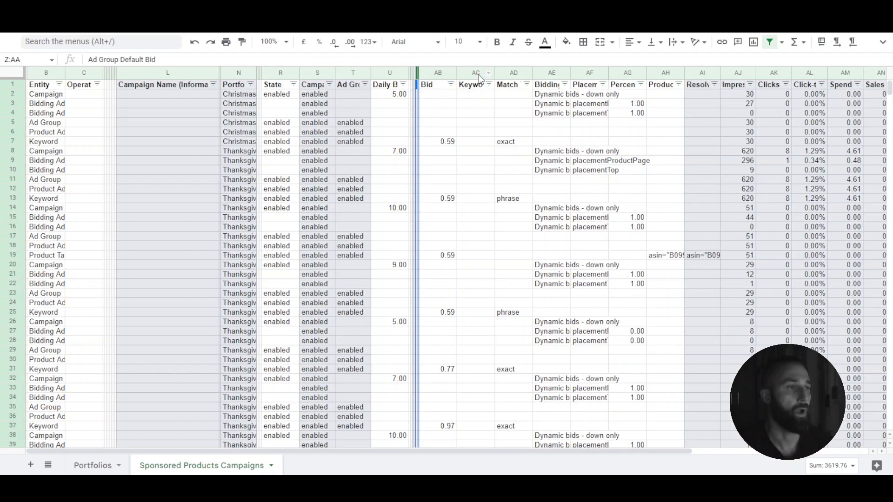
{"action": "left_click_drag", "start_coordinate": [494, 73], "coordinate": [524, 73]}
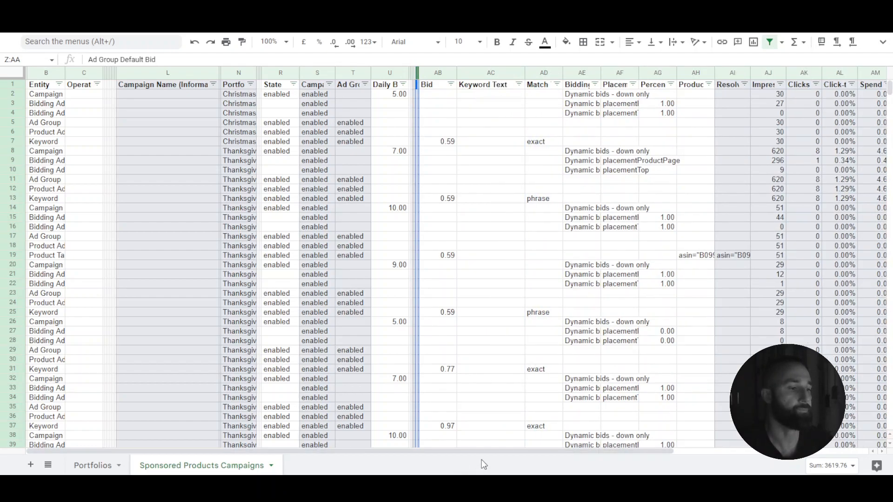
Collapse the Resolved Product Targeting Expression column AI to its minimum width.
{"action": "left_click_drag", "start_coordinate": [487, 452], "coordinate": [682, 452]}
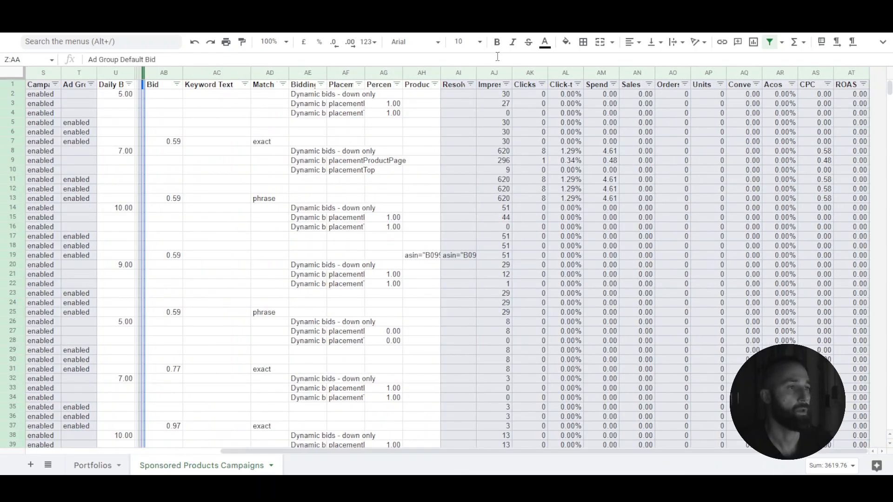
{"action": "left_click", "coordinate": [456, 84]}
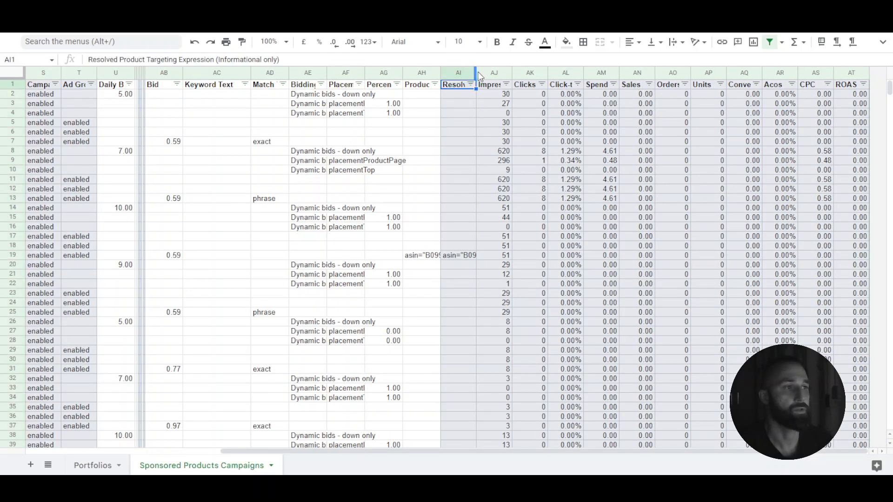
{"action": "left_click_drag", "start_coordinate": [476, 74], "coordinate": [345, 73]}
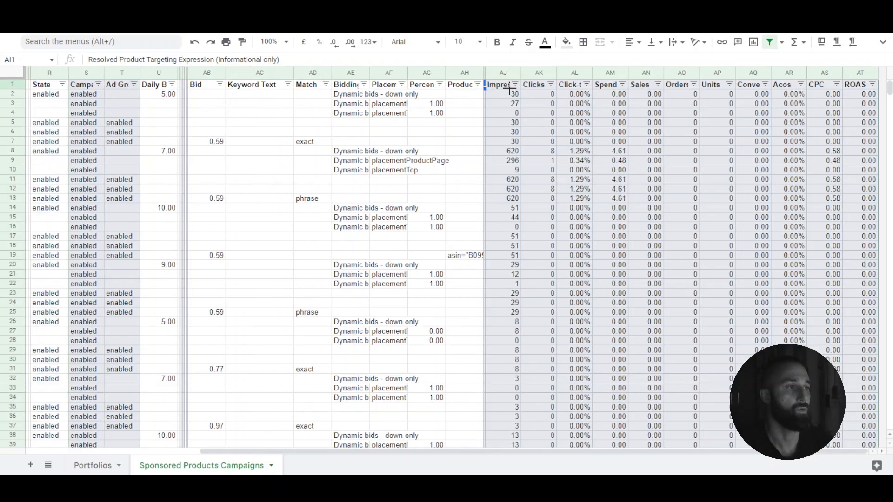
Collapse the Click-through Rate column AL to its minimum width, keeping Impressions and Clicks in view.
{"action": "left_click", "coordinate": [530, 86]}
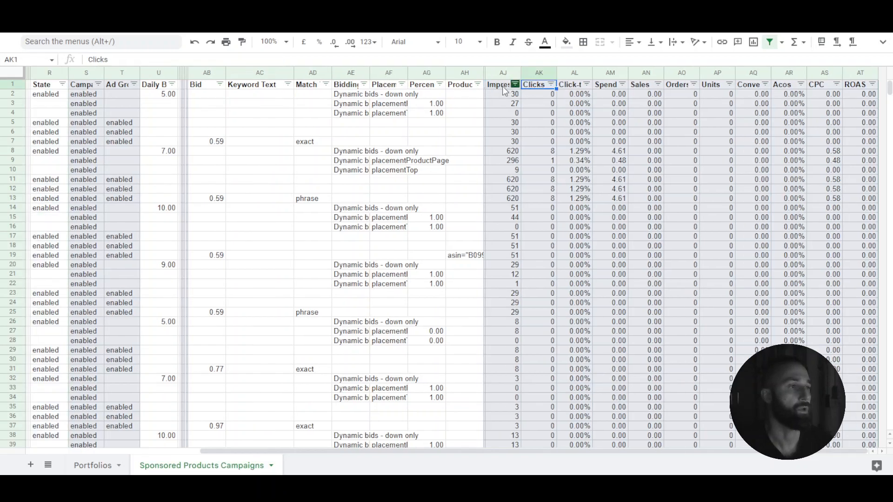
{"action": "key", "text": "Left"}
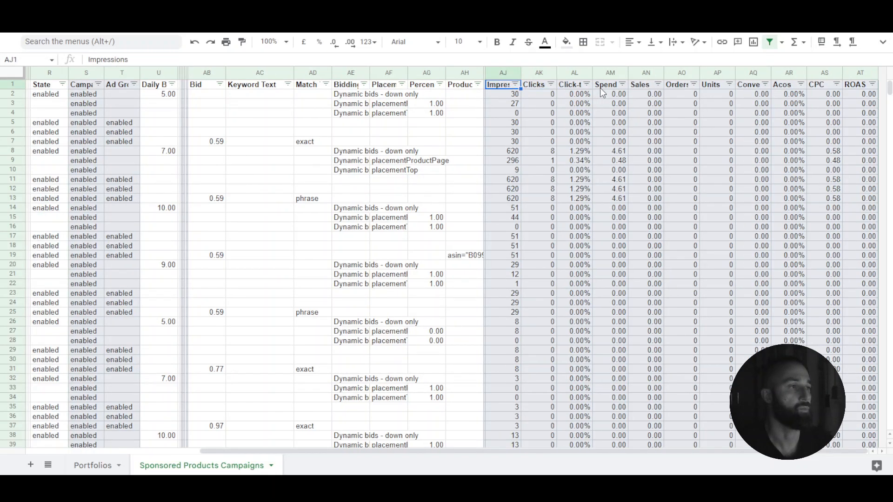
{"action": "left_click", "coordinate": [572, 85]}
{"action": "left_click_drag", "start_coordinate": [592, 74], "coordinate": [521, 77]}
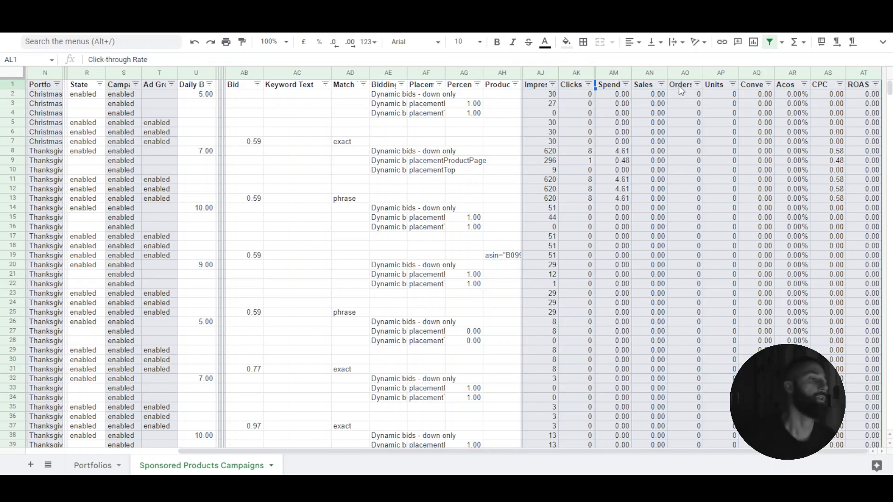
Collapse the Orders column AO and the conversion column AQ to their minimum width.
{"action": "key", "text": "Right"}
{"action": "key", "text": "Right"}
{"action": "key", "text": "Right"}
{"action": "key", "text": "Right"}
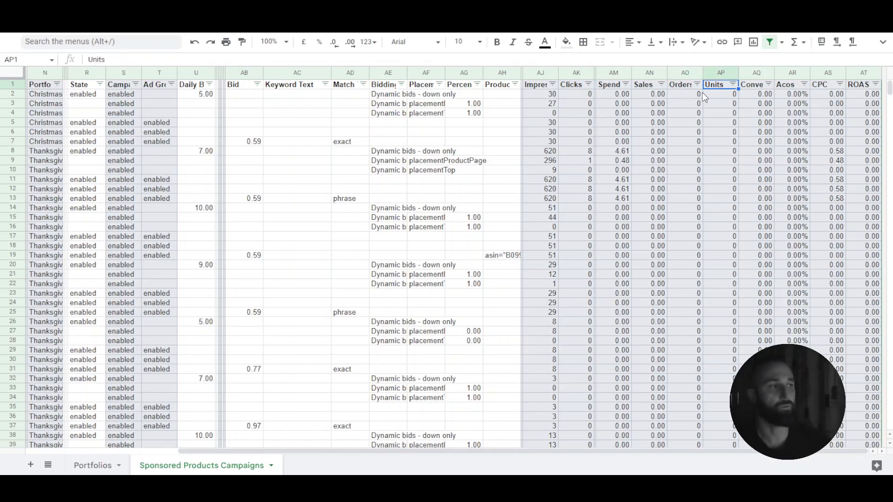
{"action": "key", "text": "Left"}
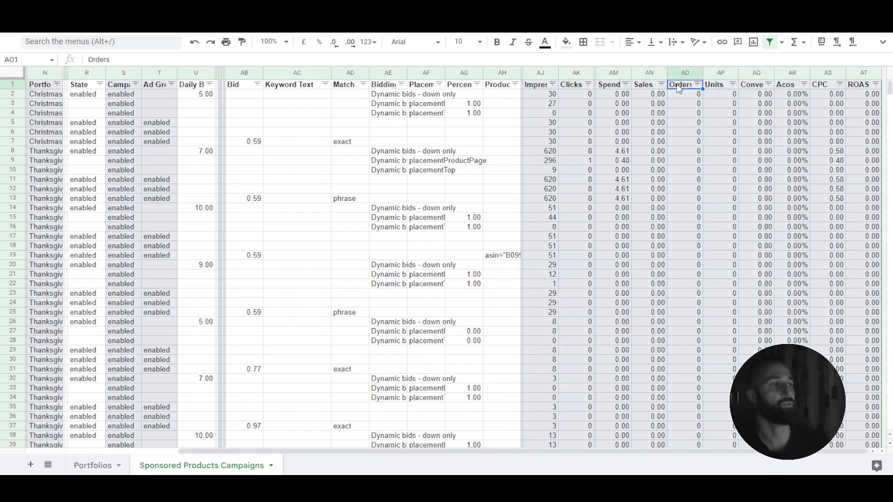
{"action": "key", "text": "Down"}
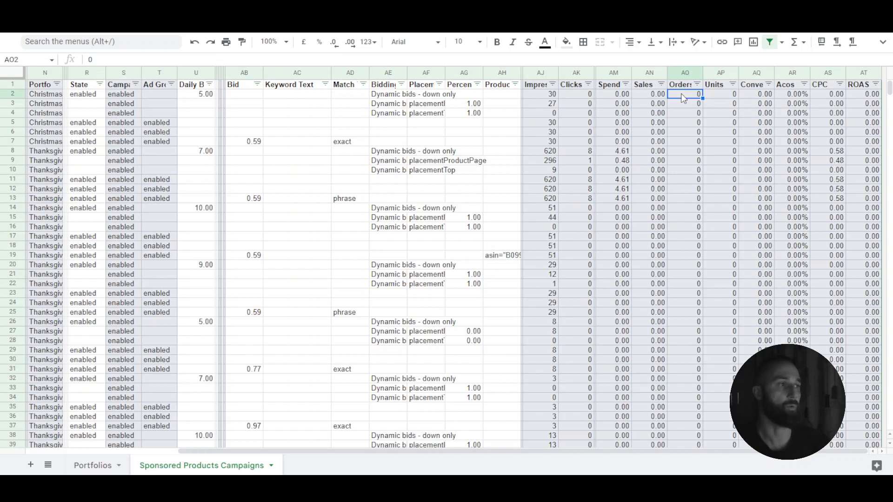
{"action": "left_click", "coordinate": [722, 95]}
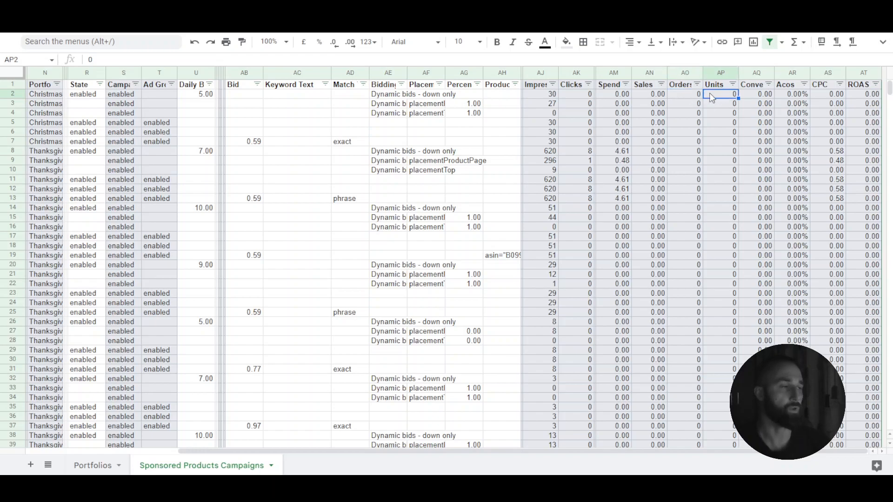
{"action": "left_click", "coordinate": [694, 86]}
{"action": "left_click_drag", "start_coordinate": [702, 72], "coordinate": [659, 93]}
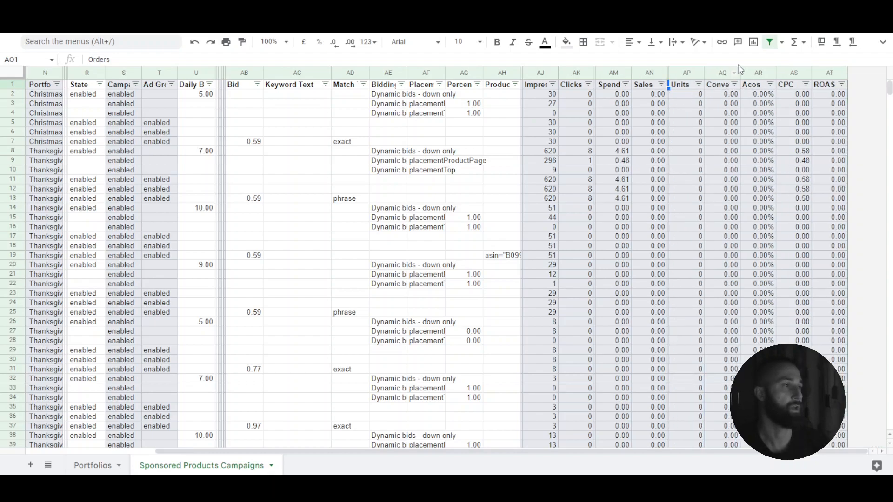
{"action": "left_click_drag", "start_coordinate": [740, 72], "coordinate": [706, 82]}
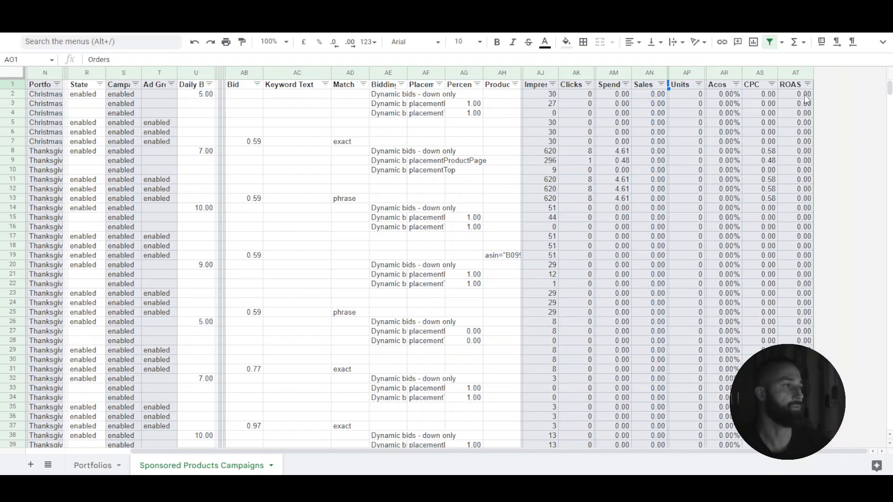
{"action": "left_click_drag", "start_coordinate": [781, 72], "coordinate": [758, 75]}
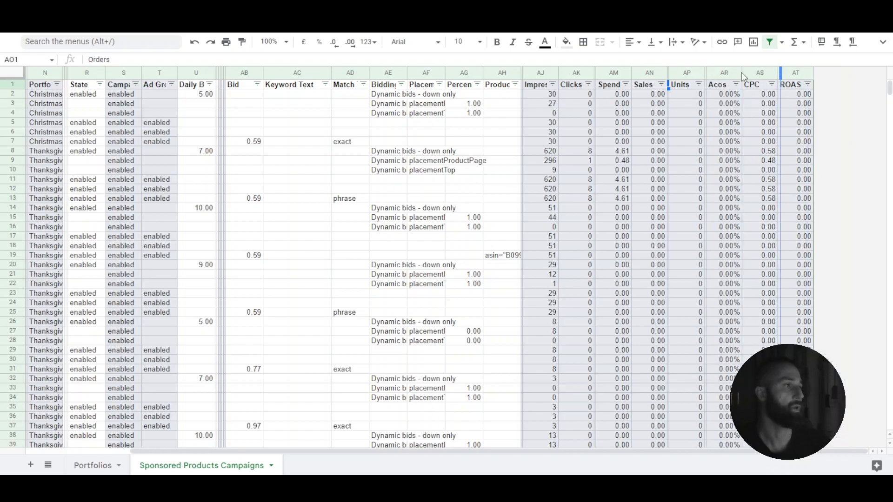
Narrow the Campaign Name column L slightly.
{"action": "scroll", "coordinate": [665, 77], "scroll_direction": "left", "scroll_amount": 3}
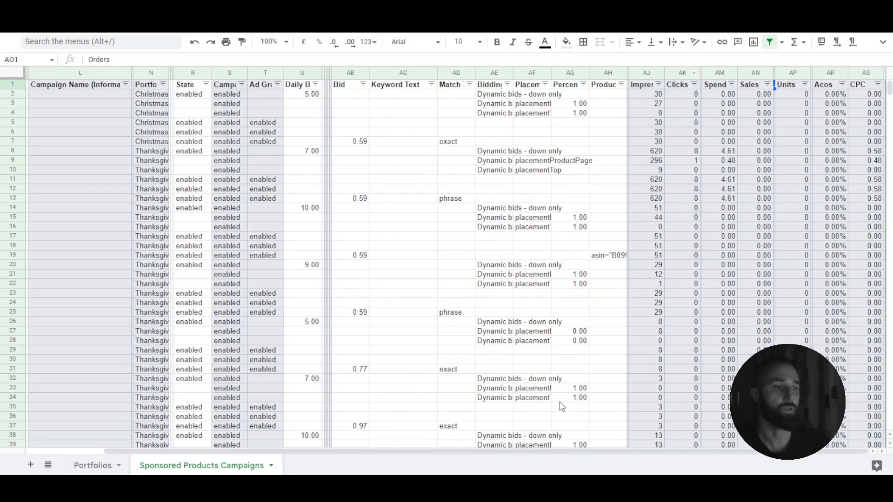
{"action": "left_click_drag", "start_coordinate": [576, 452], "coordinate": [459, 454]}
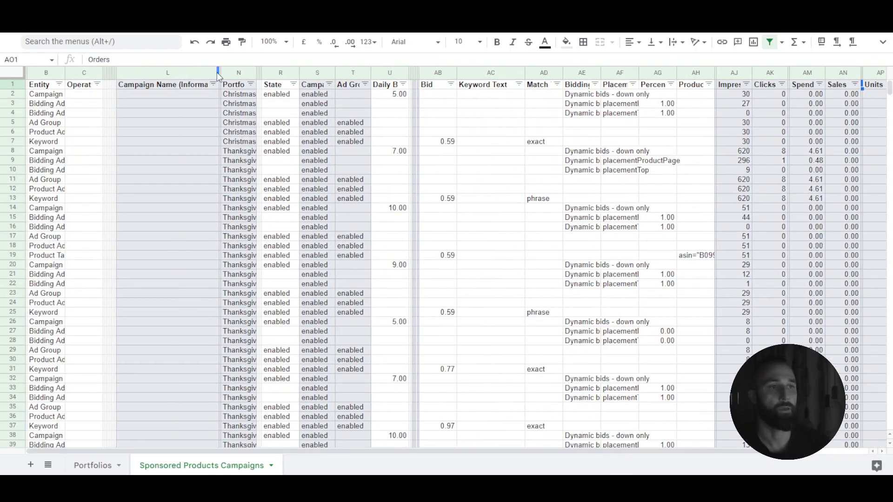
{"action": "left_click_drag", "start_coordinate": [218, 73], "coordinate": [200, 72]}
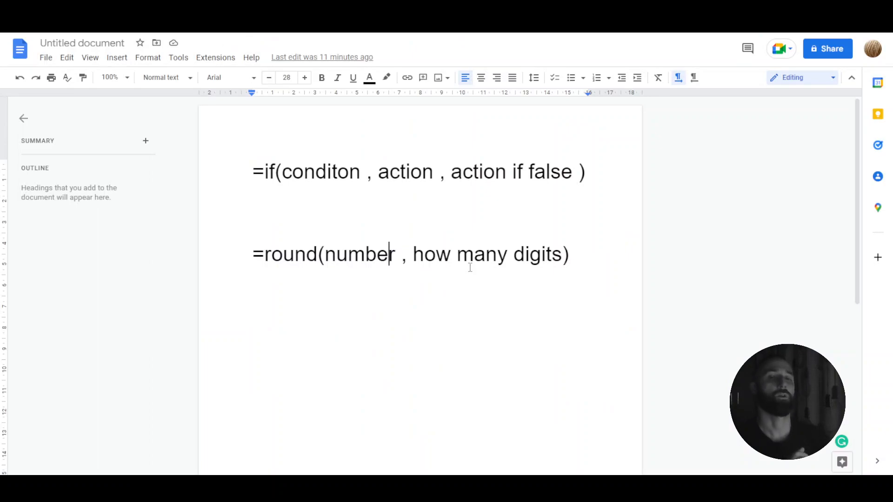
Switch to the Google Docs document and examine the IF formula's condition, action and action-if-false arguments and its separating commas.
{"action": "mouse_move", "coordinate": [593, 187]}
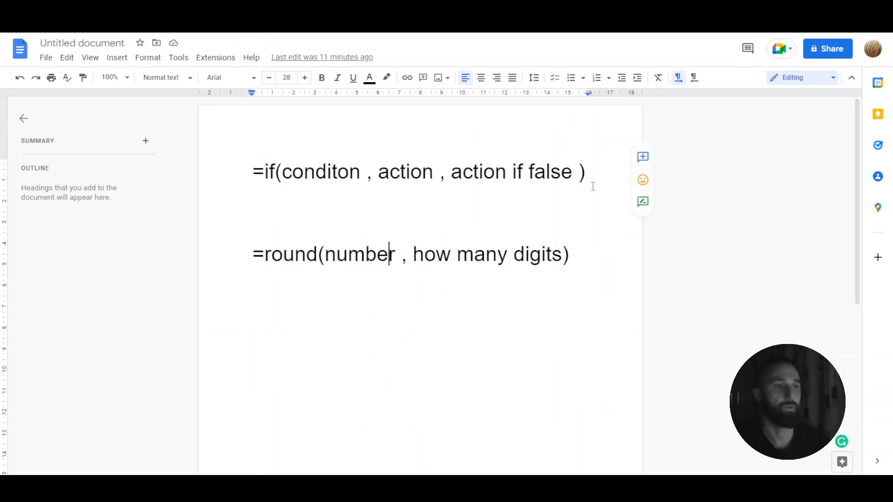
{"action": "left_click", "coordinate": [256, 170]}
{"action": "left_click_drag", "start_coordinate": [256, 170], "coordinate": [359, 173]}
{"action": "left_click", "coordinate": [292, 172]}
{"action": "key", "text": "shift+Left"}
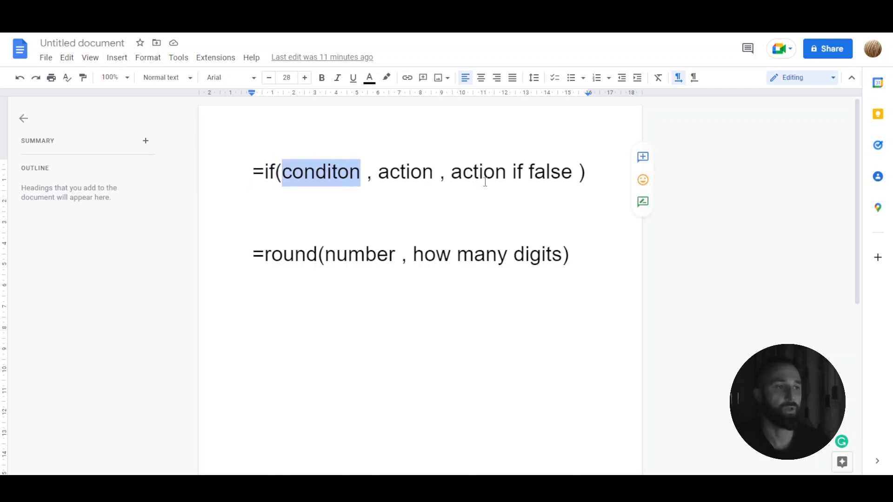
{"action": "double_click", "coordinate": [370, 174]}
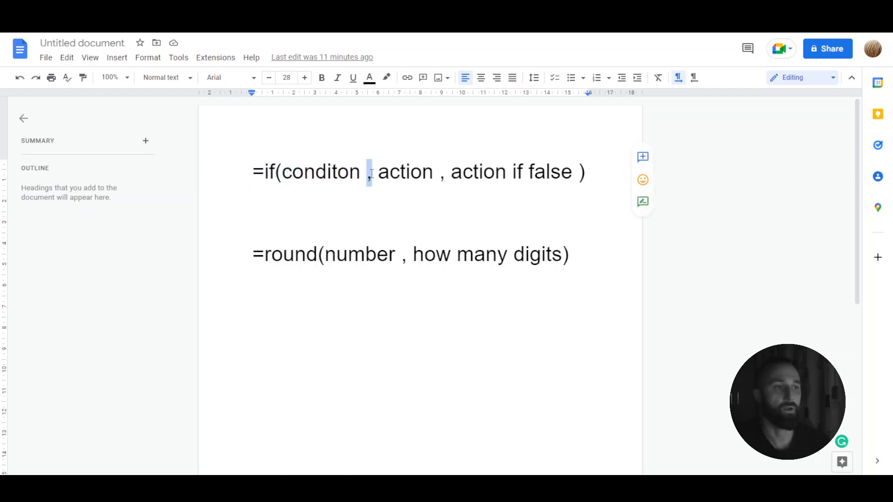
{"action": "left_click", "coordinate": [352, 172]}
{"action": "left_click_drag", "start_coordinate": [377, 172], "coordinate": [456, 175]}
{"action": "double_click", "coordinate": [444, 175]}
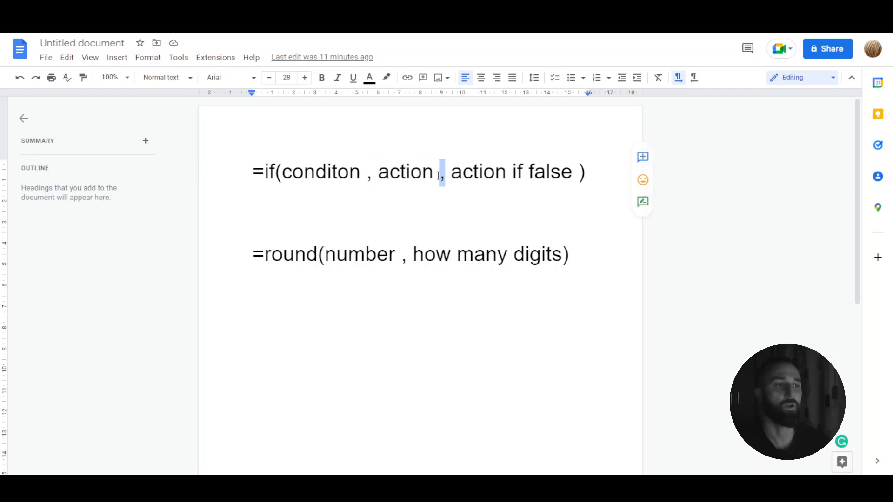
{"action": "left_click_drag", "start_coordinate": [363, 174], "coordinate": [282, 173]}
{"action": "left_click", "coordinate": [460, 173]}
{"action": "left_click_drag", "start_coordinate": [452, 173], "coordinate": [579, 173]}
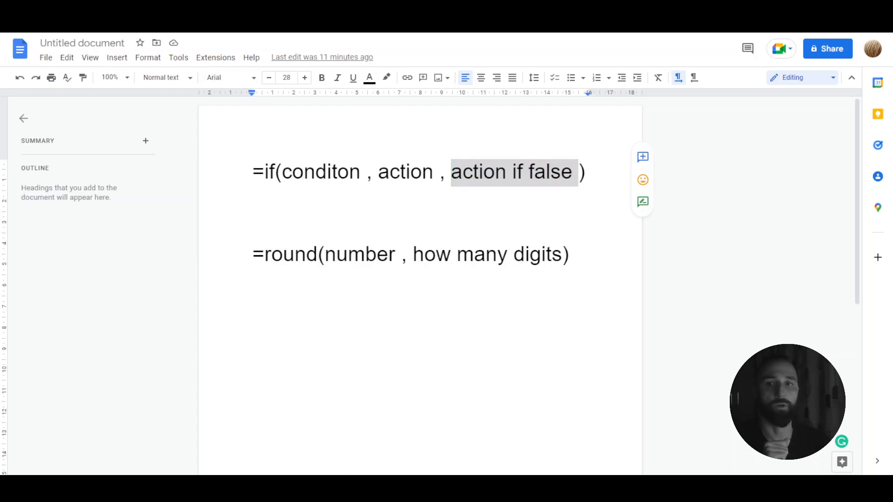
Switch back to the Sponsored Products Campaigns spreadsheet and filter the Entity column to show only Keyword rows.
{"action": "left_click", "coordinate": [186, 7]}
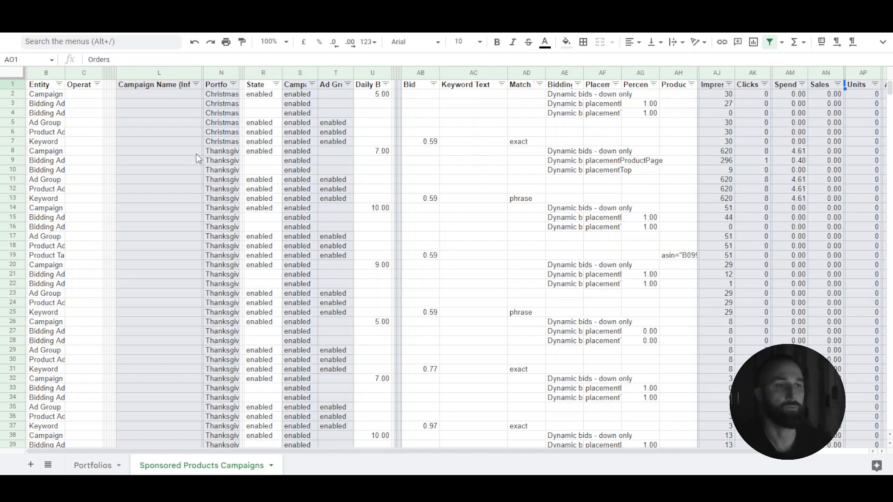
{"action": "left_click", "coordinate": [59, 84]}
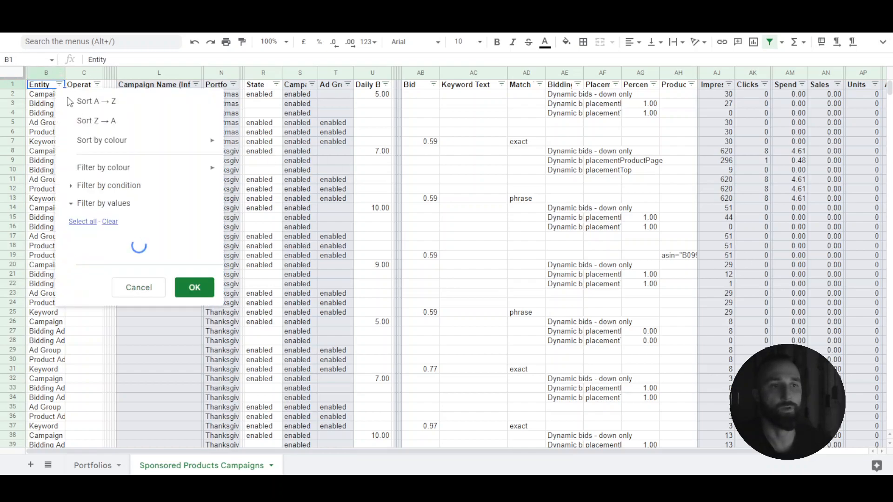
{"action": "left_click", "coordinate": [110, 222]}
{"action": "left_click_drag", "start_coordinate": [205, 273], "coordinate": [205, 309]}
{"action": "left_click", "coordinate": [80, 280]}
{"action": "left_click", "coordinate": [197, 361]}
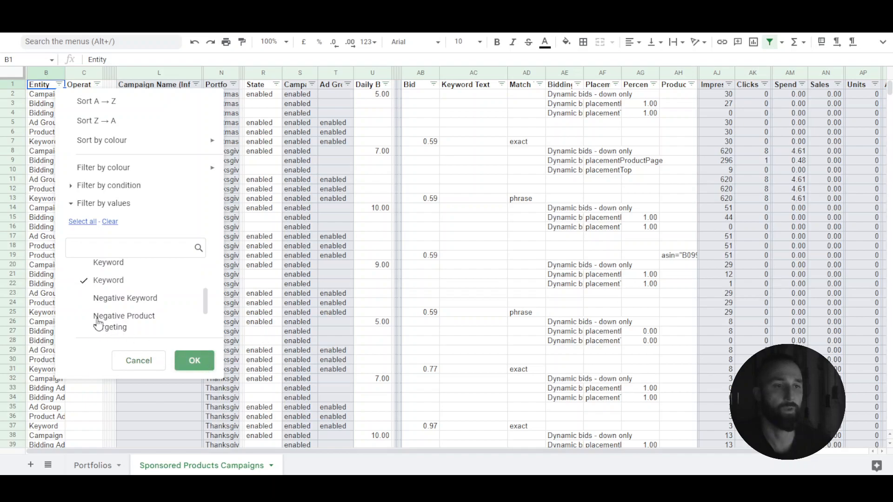
Sort the keyword rows by the Spend column in descending order.
{"action": "left_click_drag", "start_coordinate": [342, 450], "coordinate": [533, 451]}
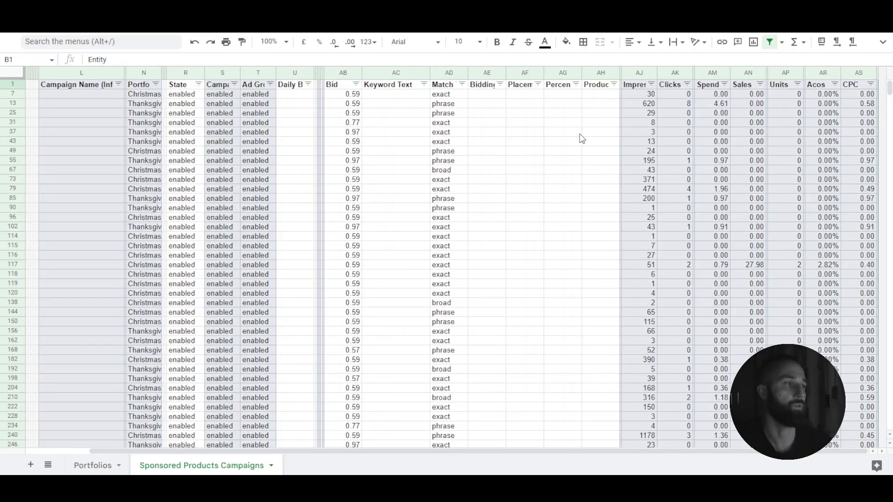
{"action": "left_click", "coordinate": [724, 84]}
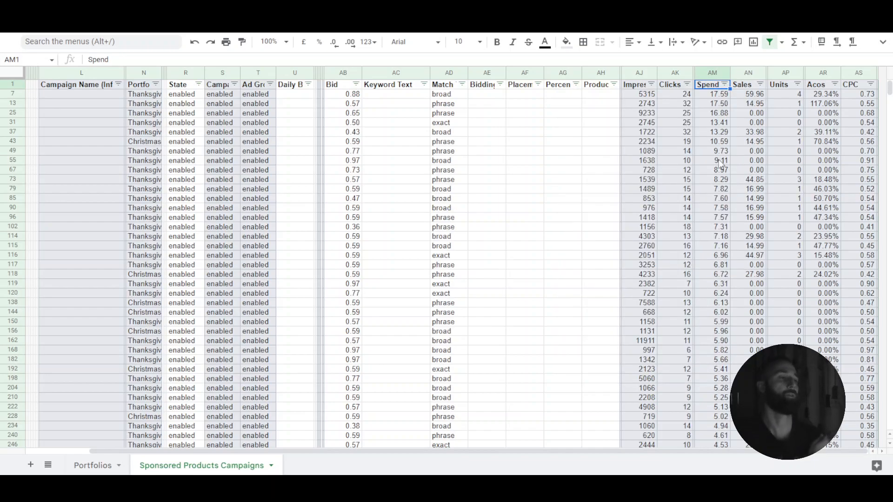
{"action": "left_click_drag", "start_coordinate": [499, 451], "coordinate": [568, 465]}
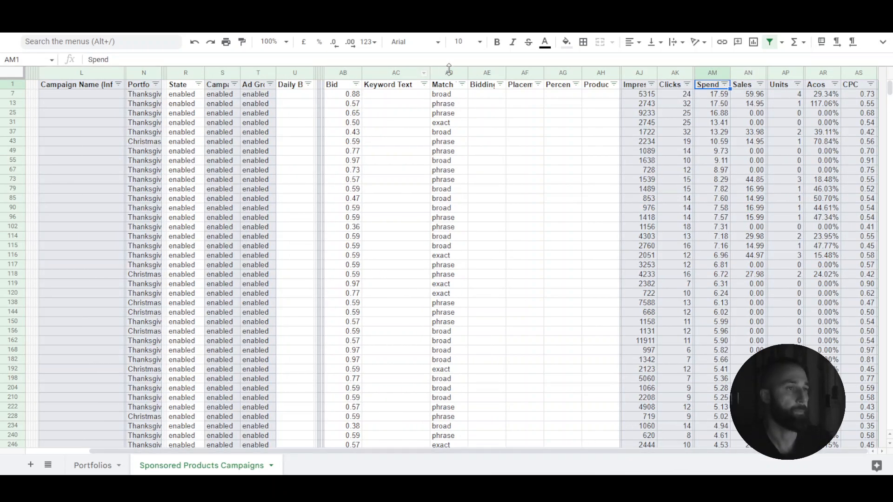
Narrow the Match Type column AD and the empty columns AE through AH.
{"action": "right_click", "coordinate": [424, 74]}
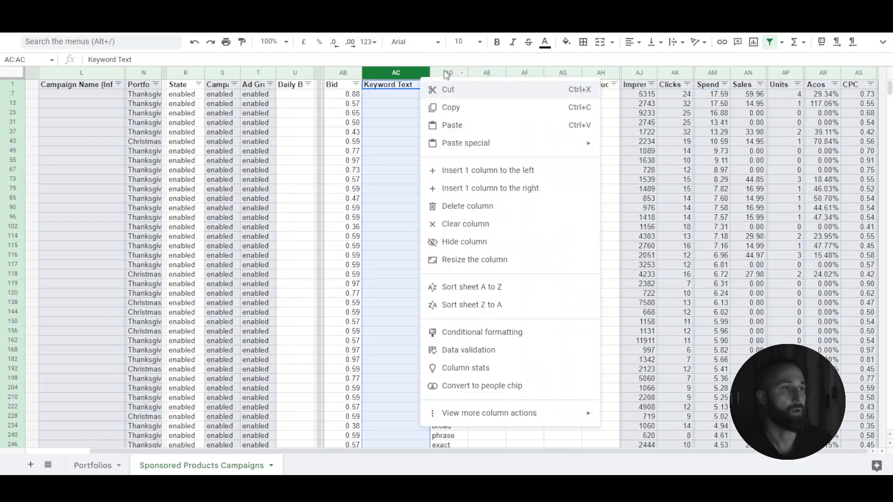
{"action": "left_click", "coordinate": [454, 72]}
{"action": "left_click_drag", "start_coordinate": [452, 72], "coordinate": [583, 72]}
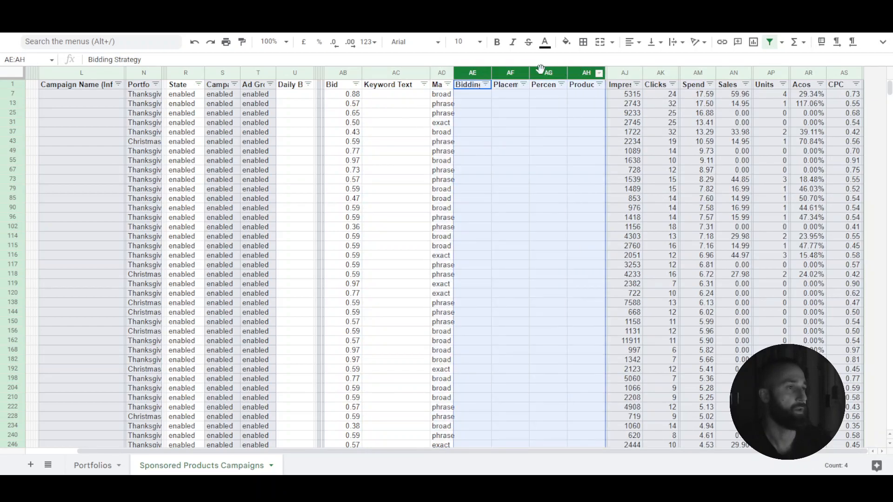
{"action": "left_click_drag", "start_coordinate": [492, 72], "coordinate": [483, 73]}
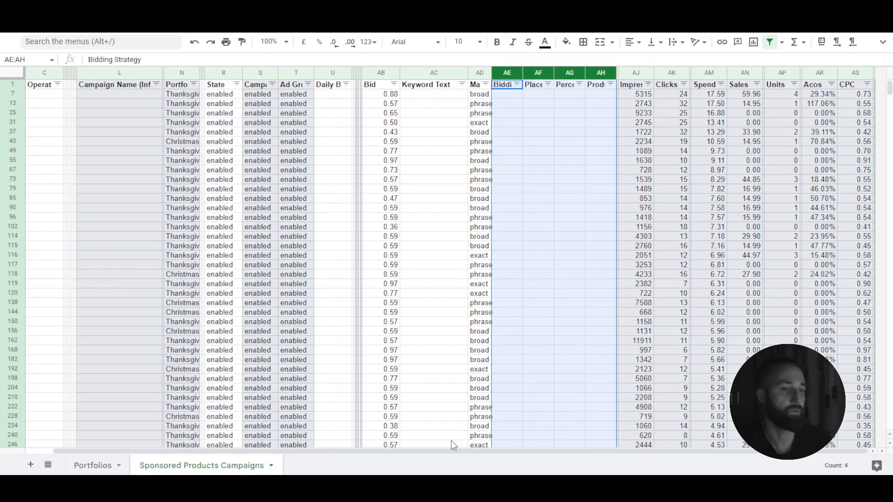
Collapse the Ad Group State column T to its minimum width.
{"action": "left_click_drag", "start_coordinate": [420, 453], "coordinate": [365, 454]}
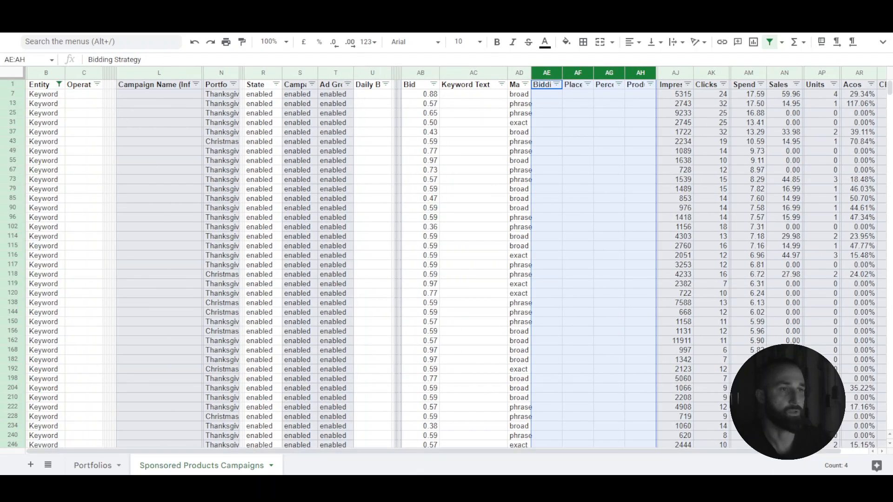
{"action": "left_click", "coordinate": [337, 88]}
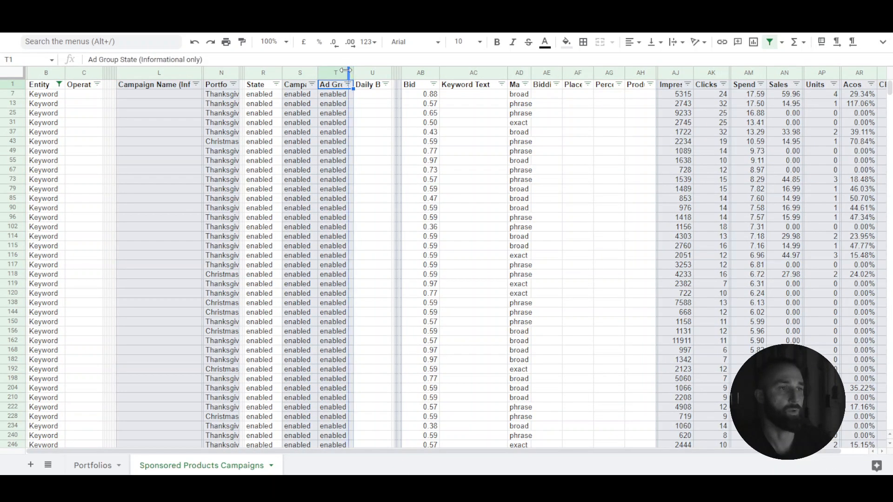
{"action": "key", "text": "ctrl+alt+0"}
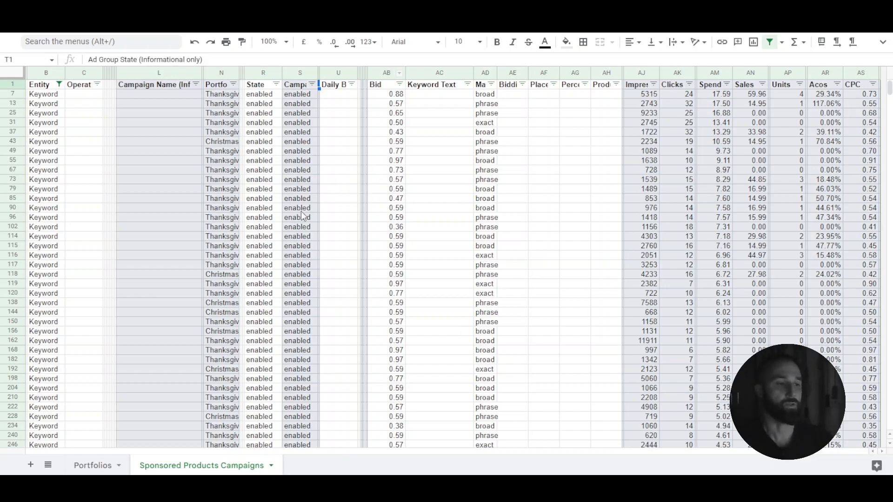
Filter the Campaign State column to exclude paused campaigns, keeping only enabled ones.
{"action": "left_click", "coordinate": [312, 85]}
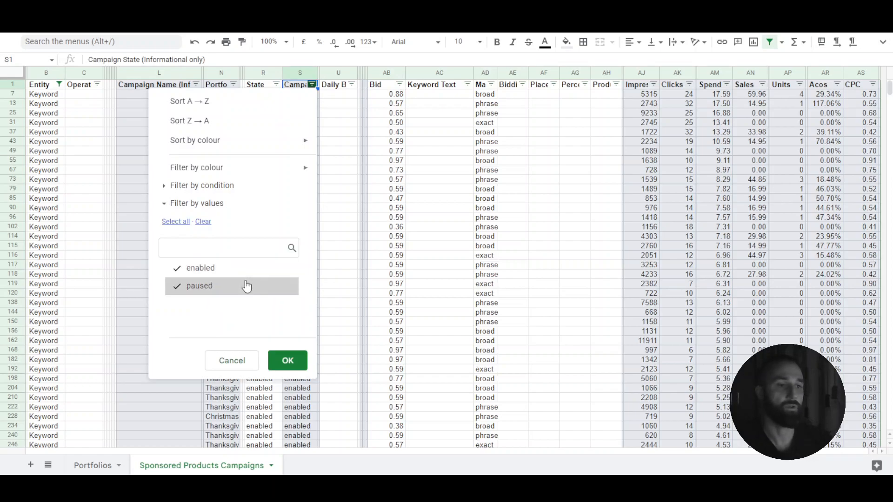
{"action": "left_click", "coordinate": [208, 287]}
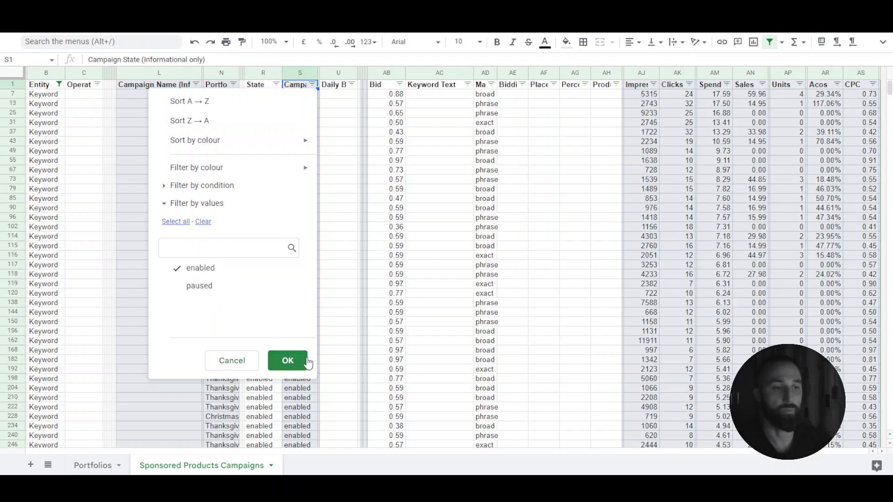
{"action": "left_click", "coordinate": [291, 362]}
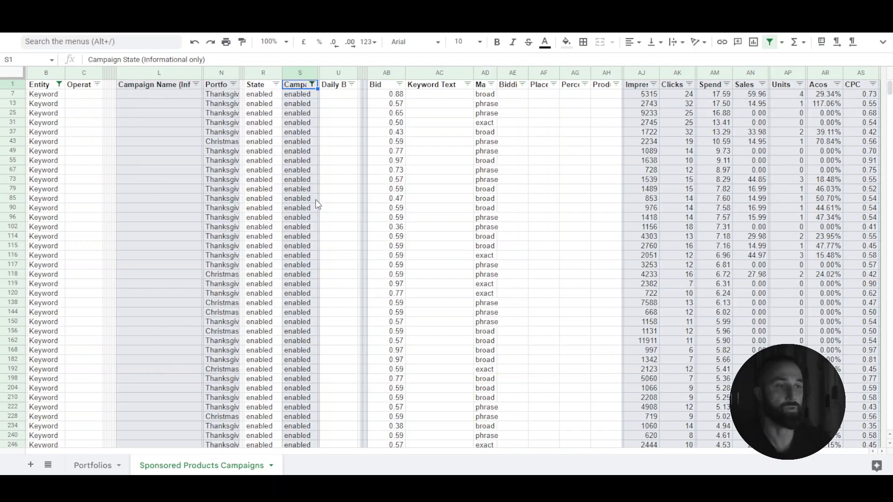
{"action": "left_click", "coordinate": [303, 133]}
{"action": "left_click", "coordinate": [300, 86]}
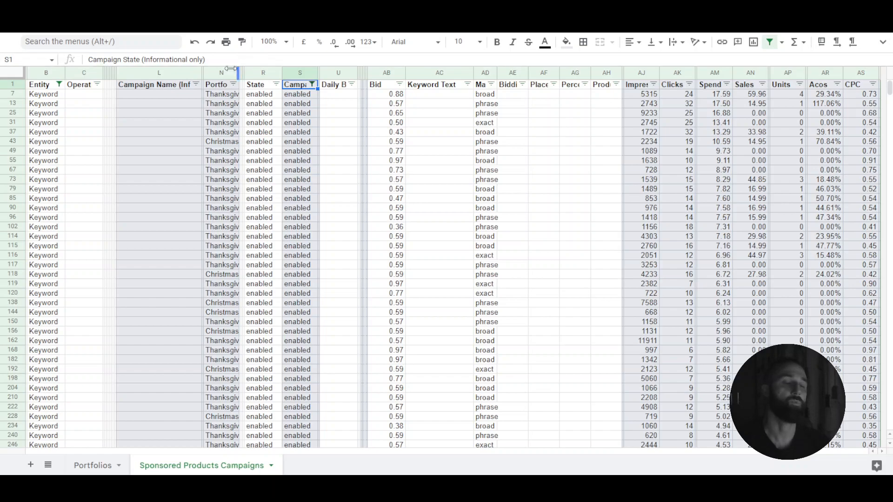
{"action": "left_click", "coordinate": [296, 189]}
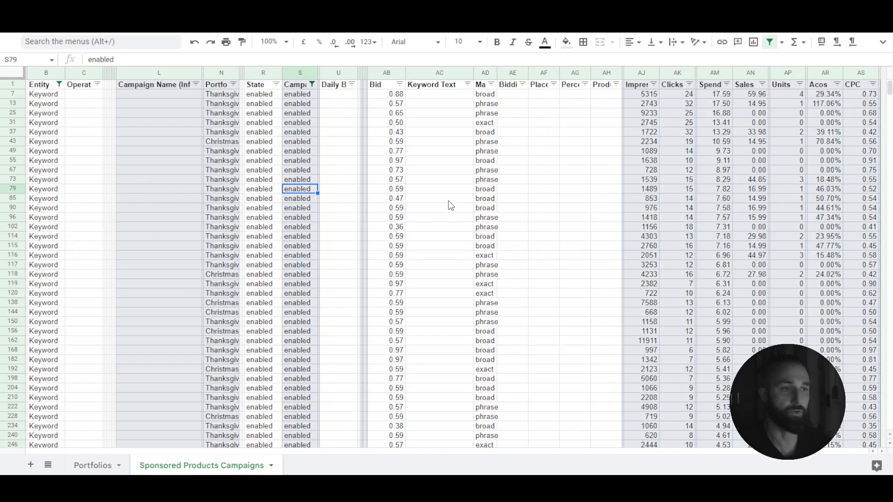
Filter the Units column to show only keywords with 0 units sold.
{"action": "left_click", "coordinate": [800, 84]}
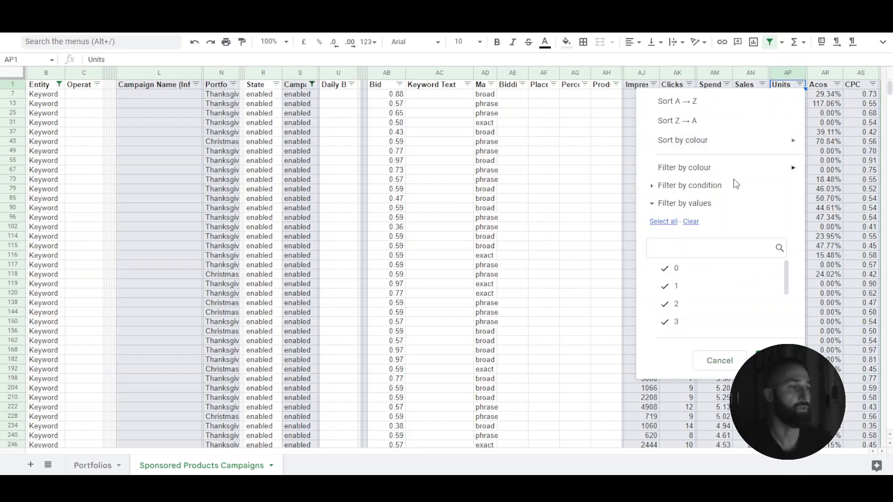
{"action": "left_click", "coordinate": [691, 223]}
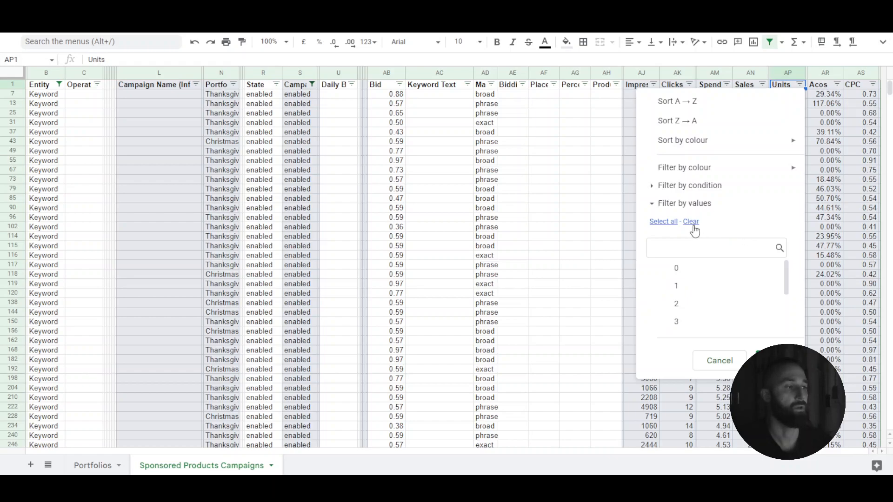
{"action": "left_click", "coordinate": [689, 269]}
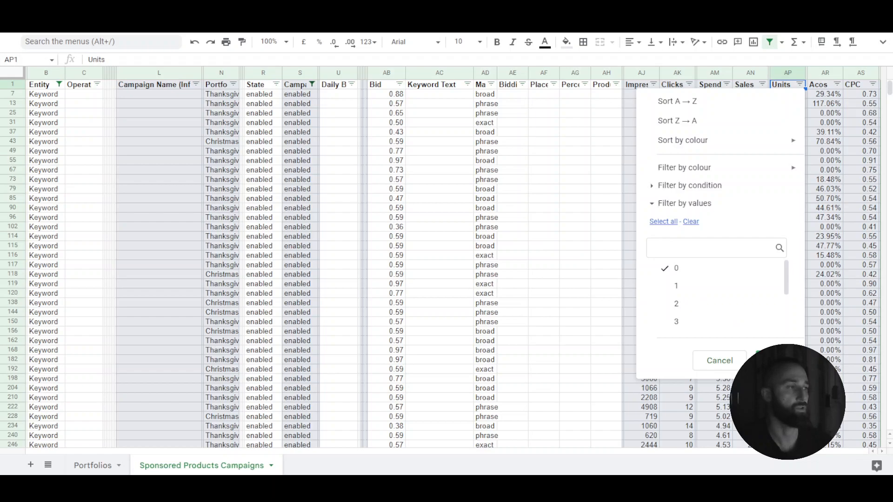
{"action": "left_click", "coordinate": [770, 361]}
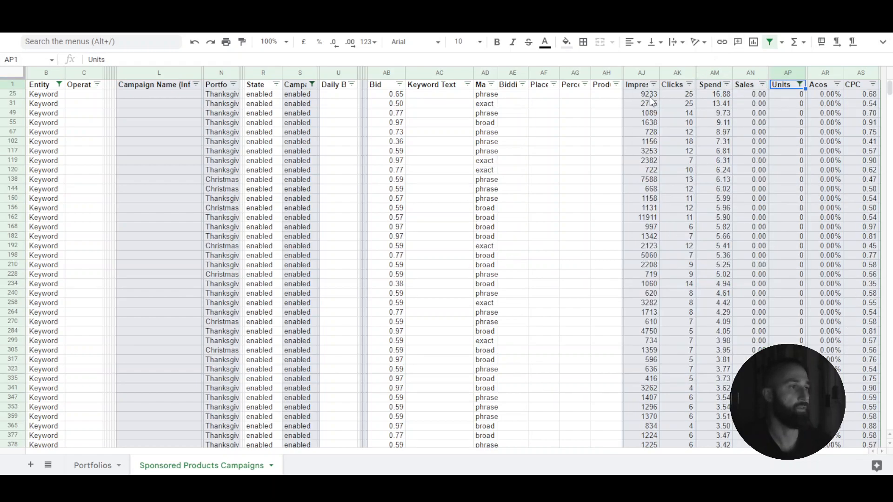
Filter the Clicks column to exclude keywords with 0 clicks and look through the remaining rows.
{"action": "left_click", "coordinate": [690, 85]}
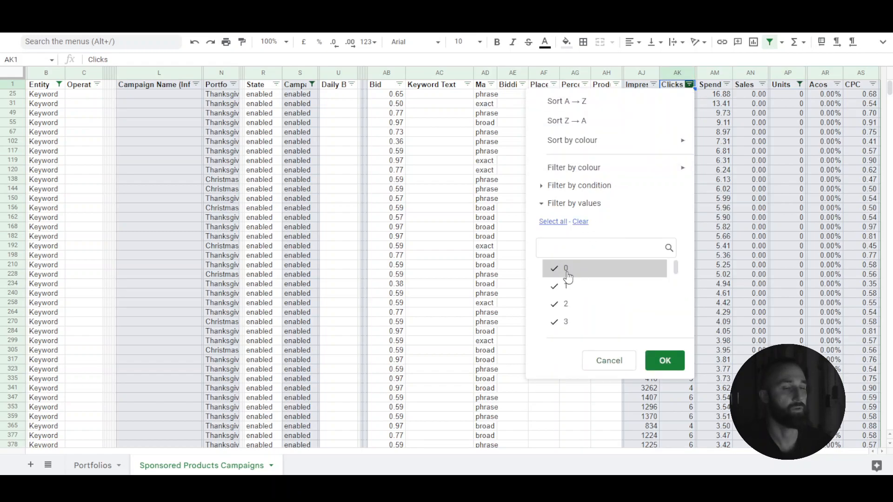
{"action": "left_click", "coordinate": [568, 277]}
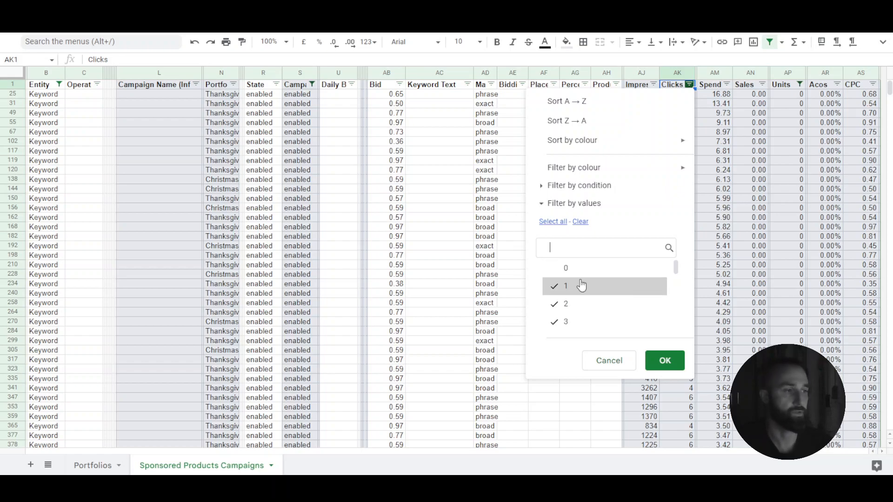
{"action": "left_click", "coordinate": [665, 361]}
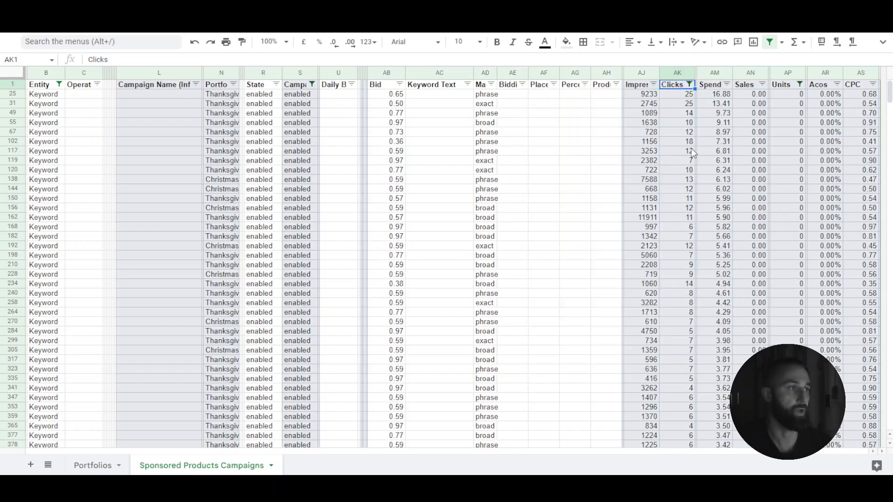
{"action": "left_click_drag", "start_coordinate": [891, 98], "coordinate": [891, 418]}
{"action": "left_click_drag", "start_coordinate": [892, 449], "coordinate": [888, 61]}
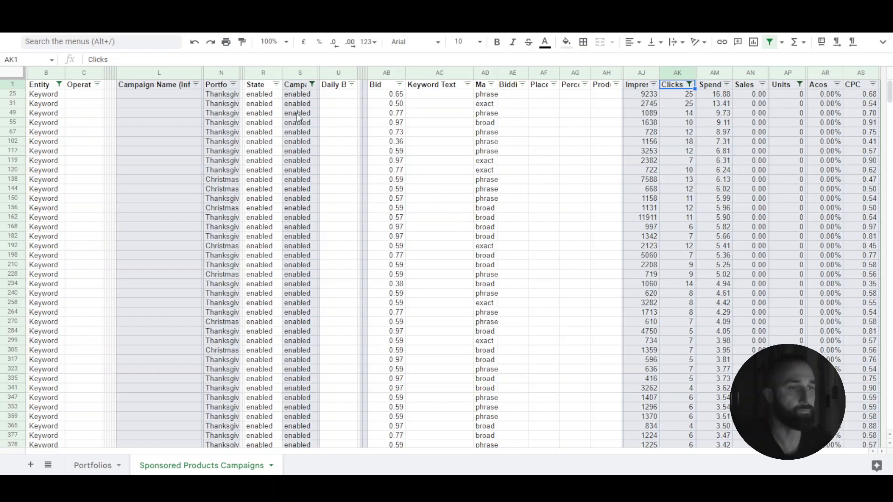
Filter the Portfolio Name column to exclude Christmas, keeping only the Thanksgiving portfolio.
{"action": "left_click", "coordinate": [227, 209]}
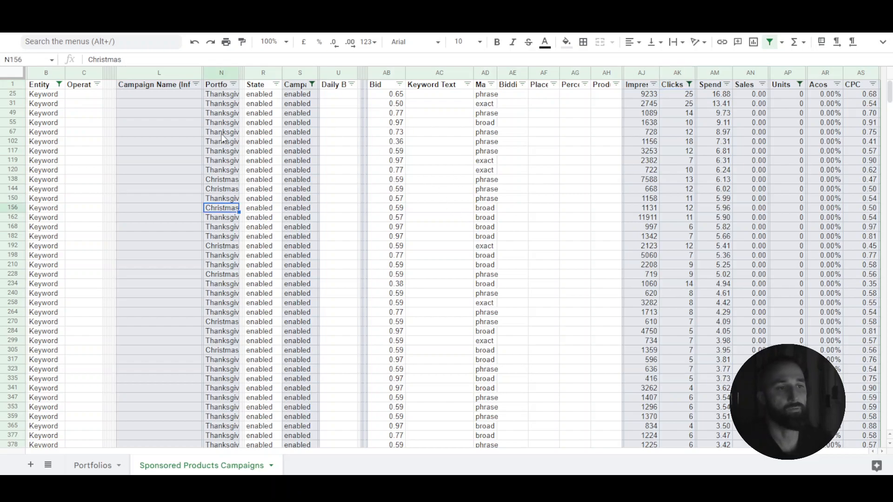
{"action": "left_click", "coordinate": [234, 84]}
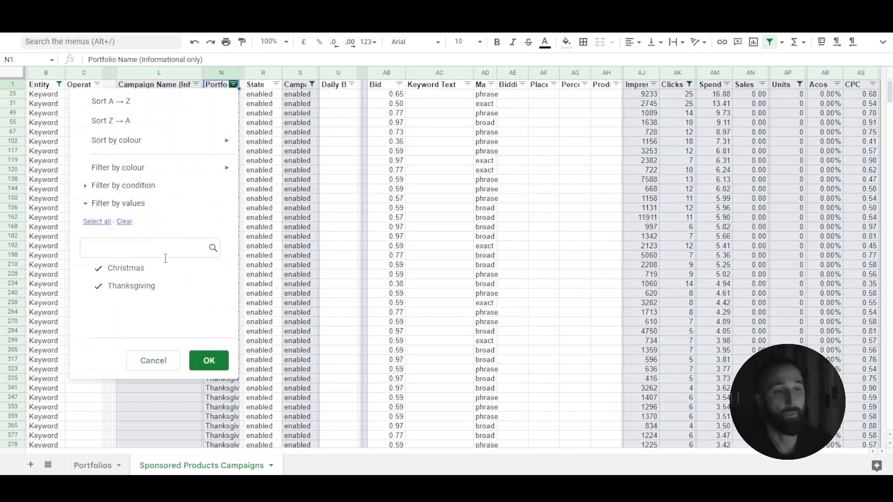
{"action": "left_click", "coordinate": [142, 269]}
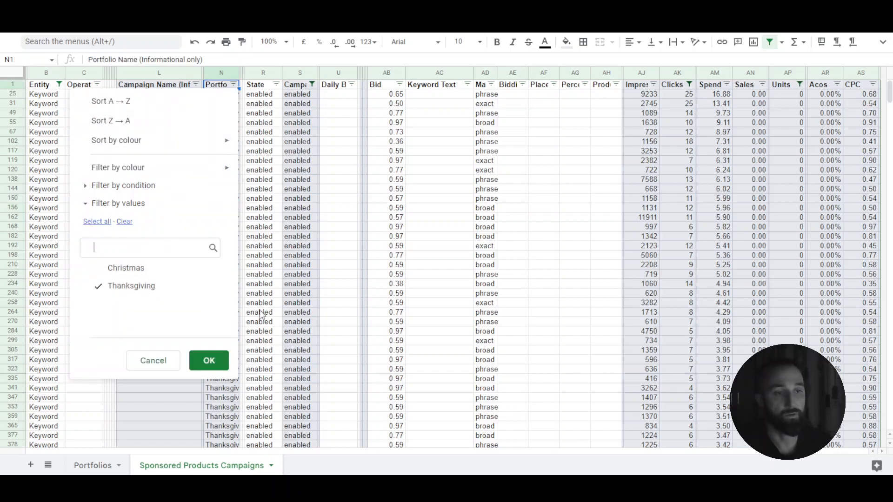
{"action": "left_click", "coordinate": [215, 362]}
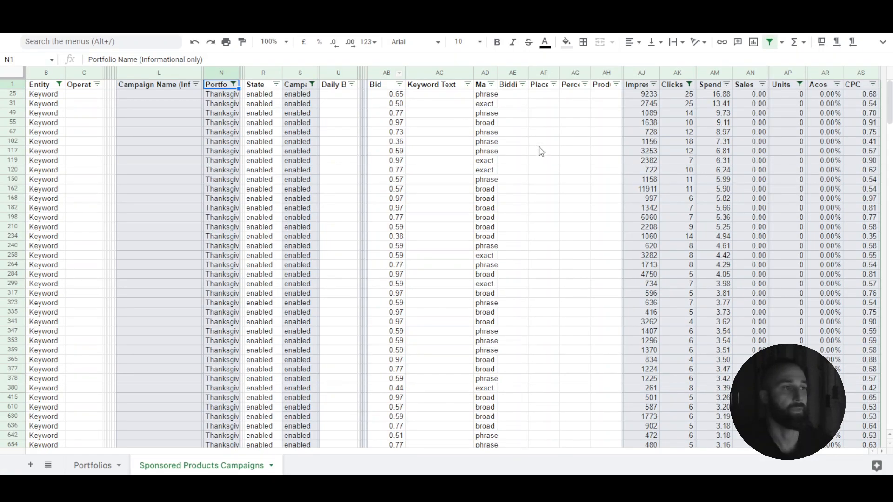
Calculate 70% of the first keyword's CPC in Placement cell AF25 with the formula =AS25*0.7.
{"action": "left_click", "coordinate": [545, 95]}
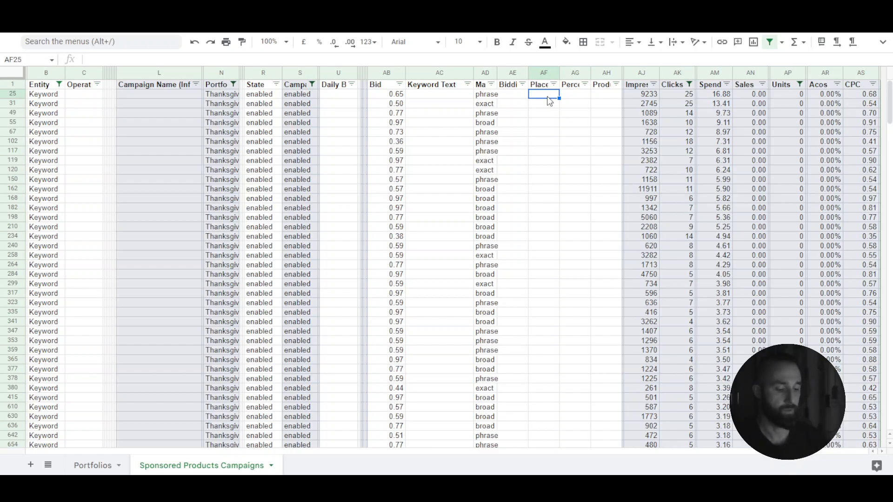
{"action": "type", "text": "="}
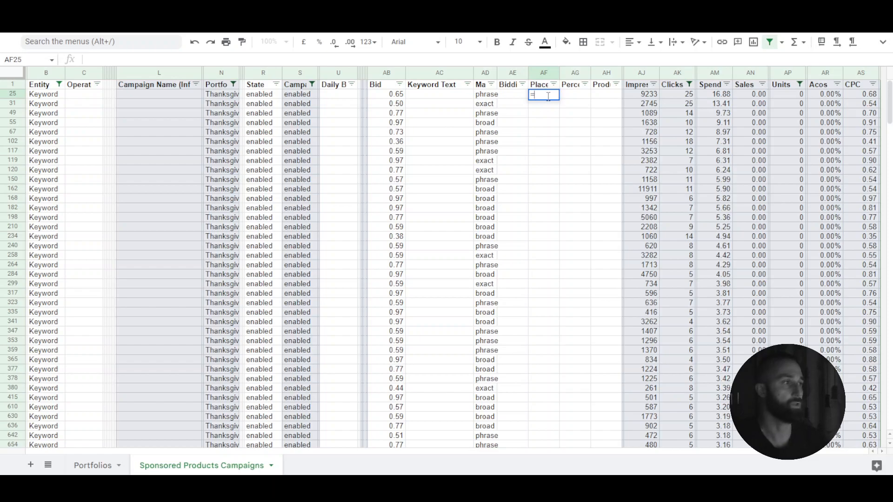
{"action": "left_click", "coordinate": [868, 94]}
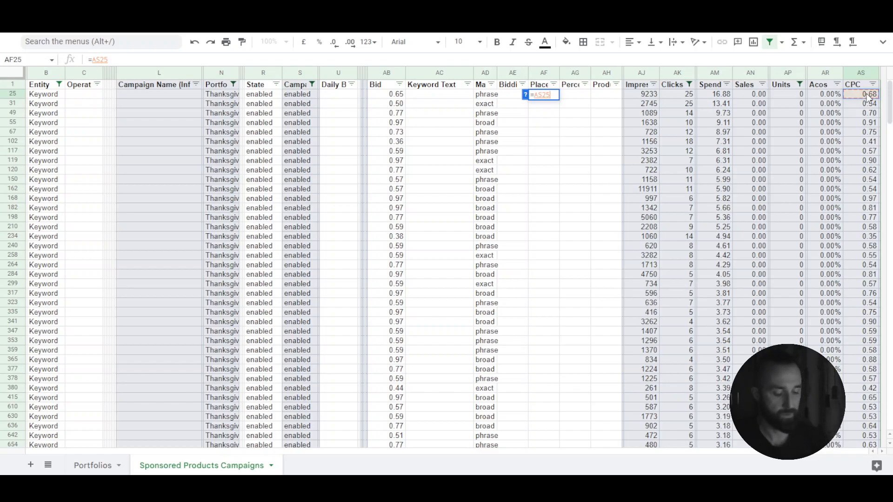
{"action": "type", "text": "*"}
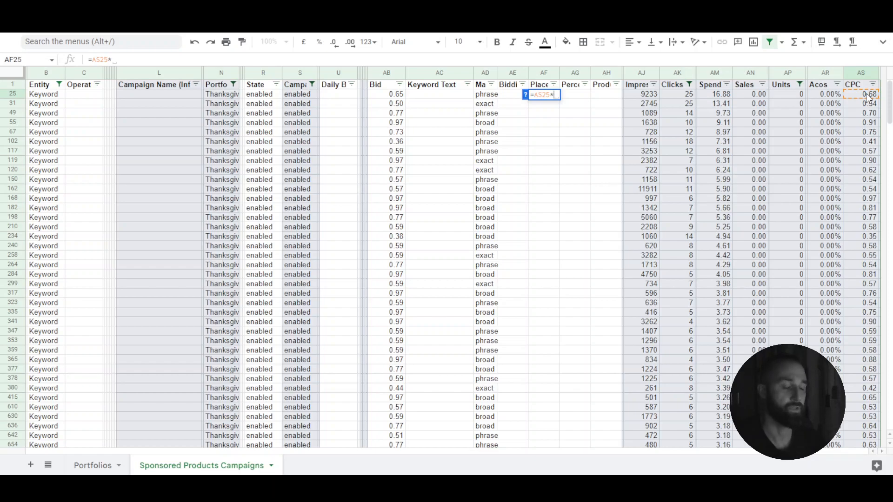
{"action": "type", "text": "0.7"}
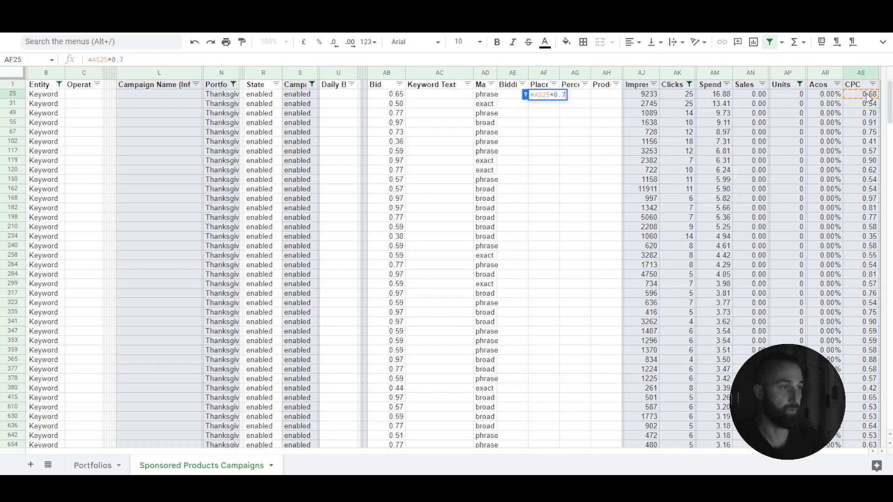
{"action": "key", "text": "Up"}
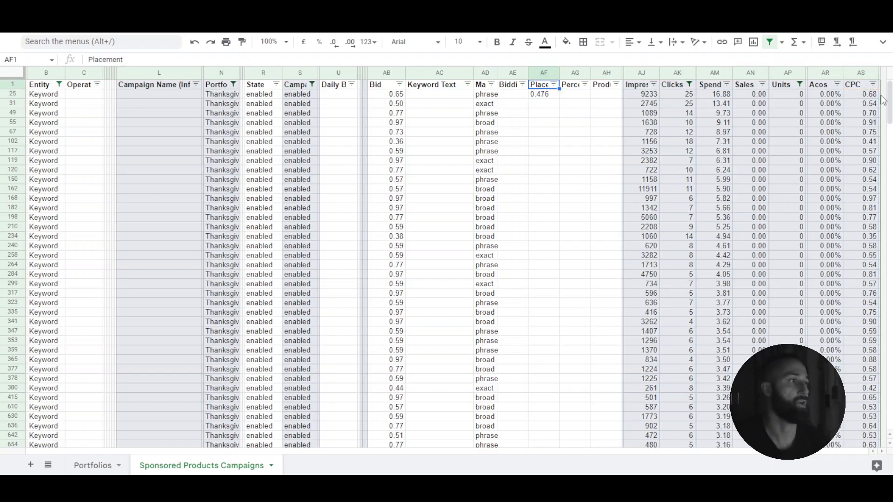
Fill the 70% CPC formula from AF25 down the Placement column to row 264.
{"action": "left_click", "coordinate": [865, 95]}
{"action": "left_click", "coordinate": [539, 97]}
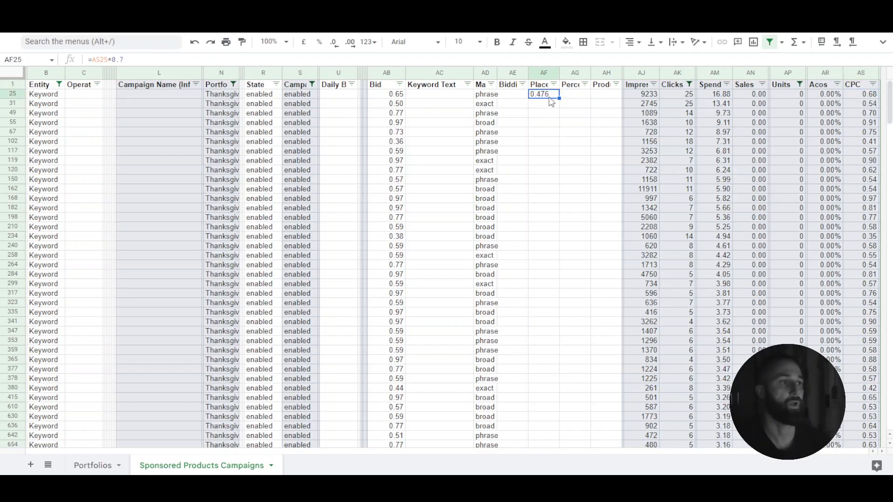
{"action": "left_click_drag", "start_coordinate": [559, 97], "coordinate": [576, 267]}
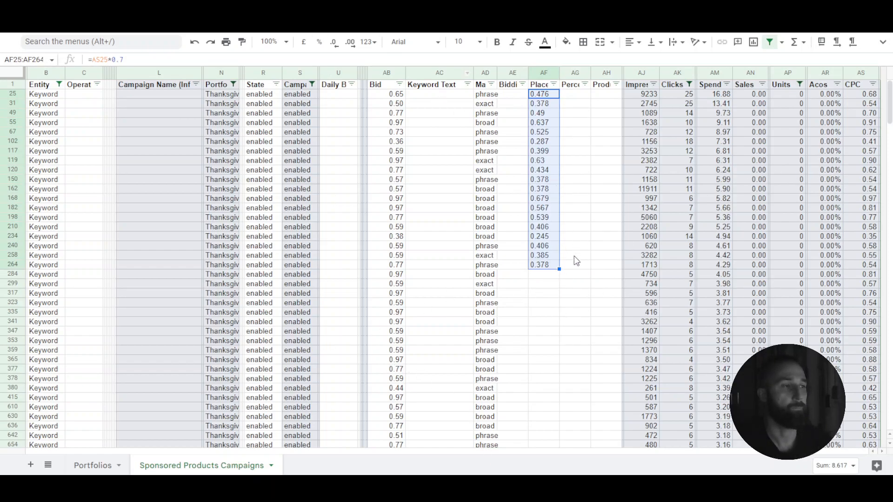
{"action": "left_click", "coordinate": [541, 104]}
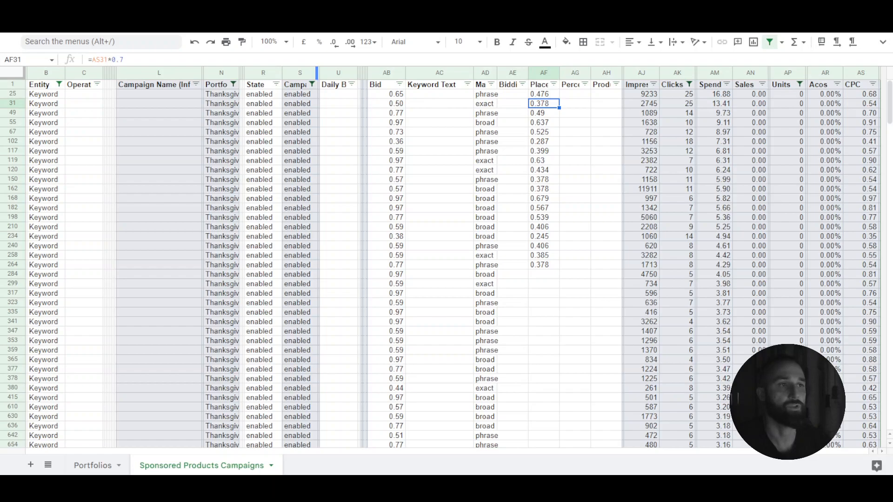
Switch to the Google Docs notes and highlight the =round(number , how many digits) syntax for reference.
{"action": "key", "text": "ctrl+Tab"}
{"action": "left_click_drag", "start_coordinate": [250, 247], "coordinate": [577, 251]}
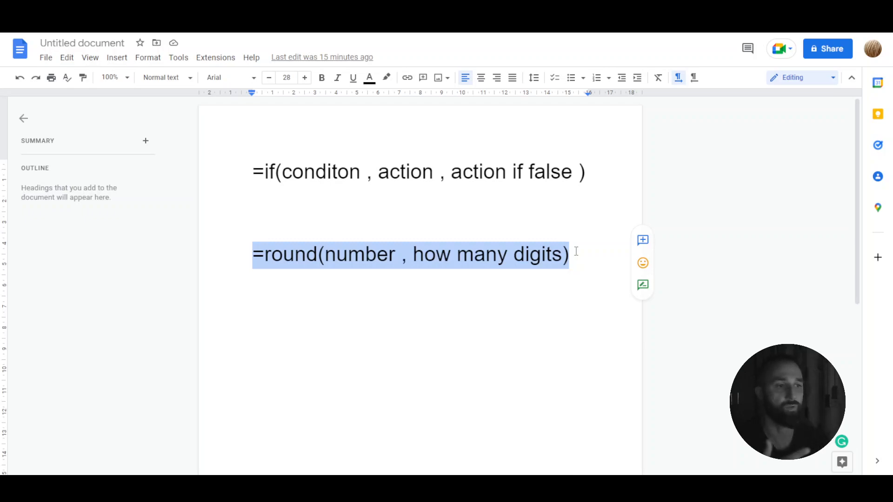
{"action": "key", "text": "alt+Tab"}
Clear the unrounded bid formulas from Placement cells AF25 to AF341.
{"action": "left_click", "coordinate": [546, 93]}
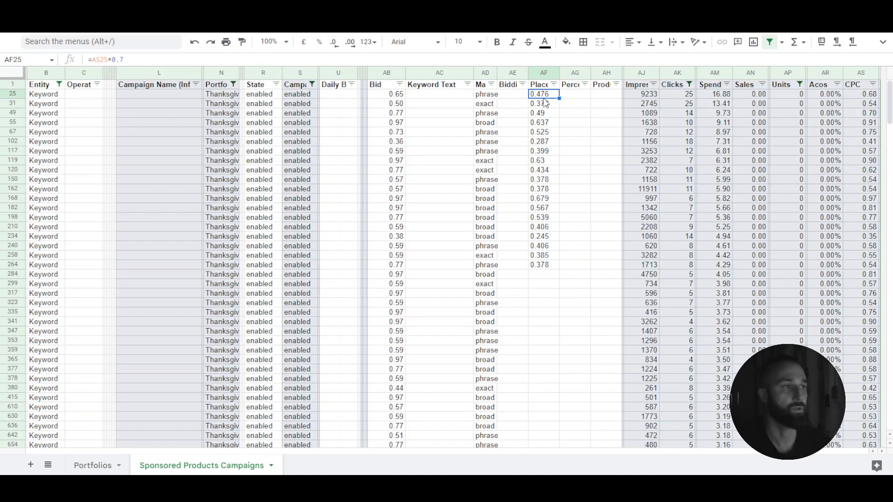
{"action": "double_click", "coordinate": [536, 96]}
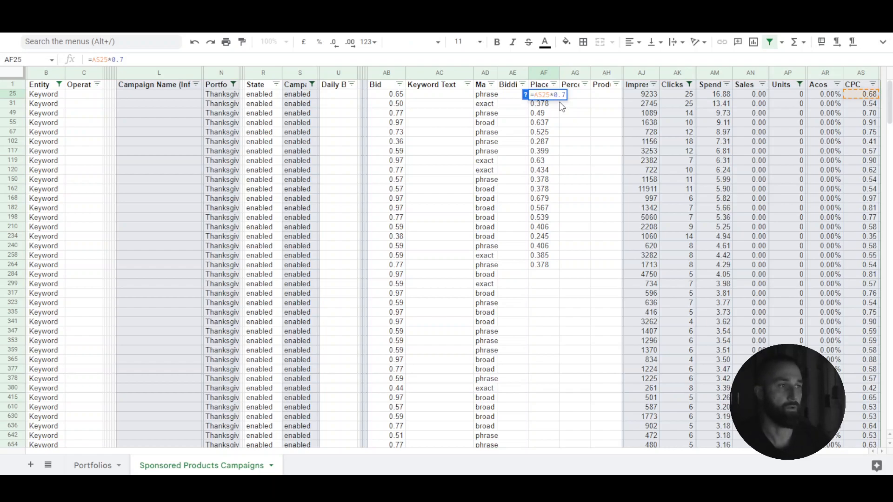
{"action": "left_click", "coordinate": [544, 292]}
{"action": "left_click_drag", "start_coordinate": [540, 157], "coordinate": [541, 115]}
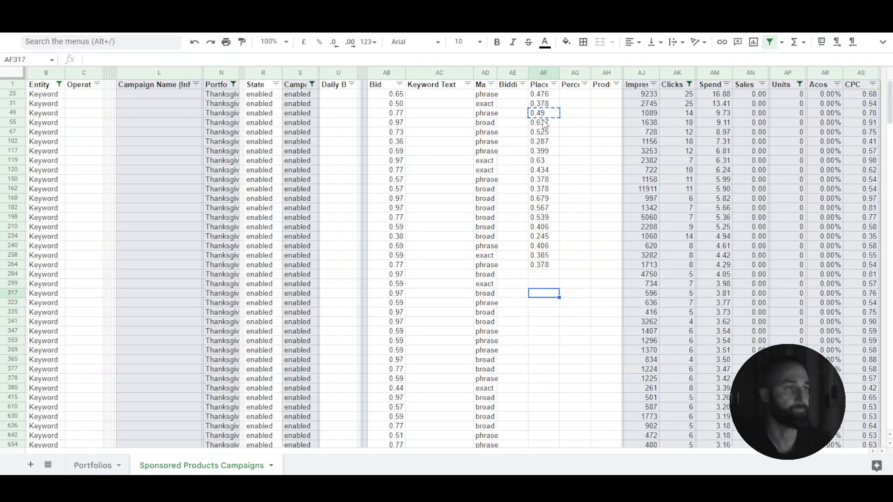
{"action": "left_click", "coordinate": [558, 295]}
{"action": "left_click_drag", "start_coordinate": [538, 324], "coordinate": [543, 96]}
{"action": "key", "text": "Return"}
{"action": "key", "text": "Return"}
{"action": "key", "text": "Delete"}
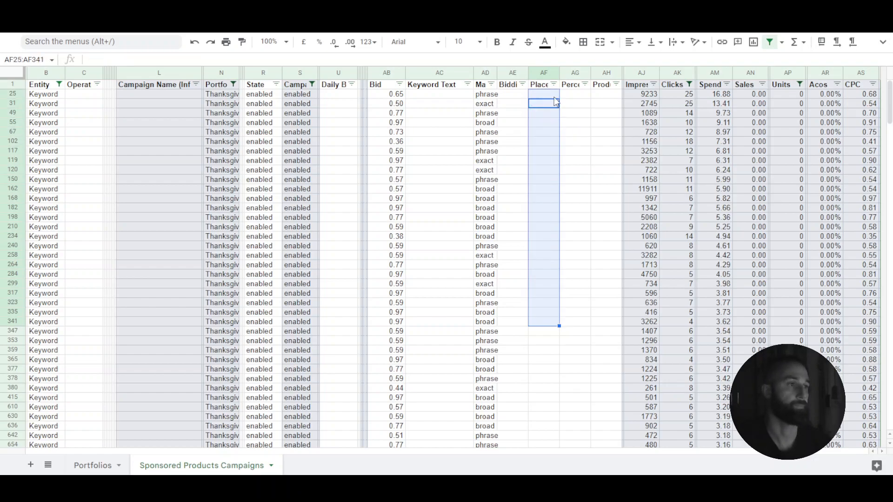
Calculate 70% of the first keyword's CPC rounded to two decimals with =ROUND(AS25*0.7,2) in AF25, checking the syntax in the notes.
{"action": "left_click", "coordinate": [548, 96]}
{"action": "double_click", "coordinate": [557, 93]}
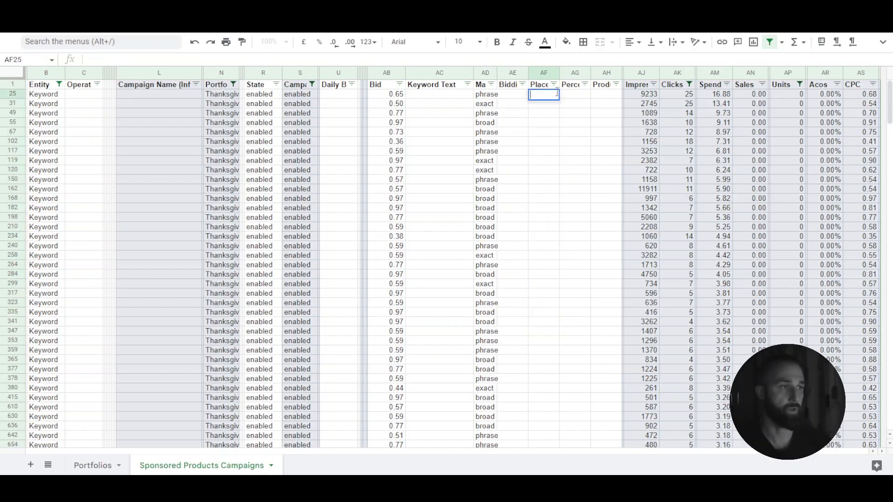
{"action": "type", "text": "=round"}
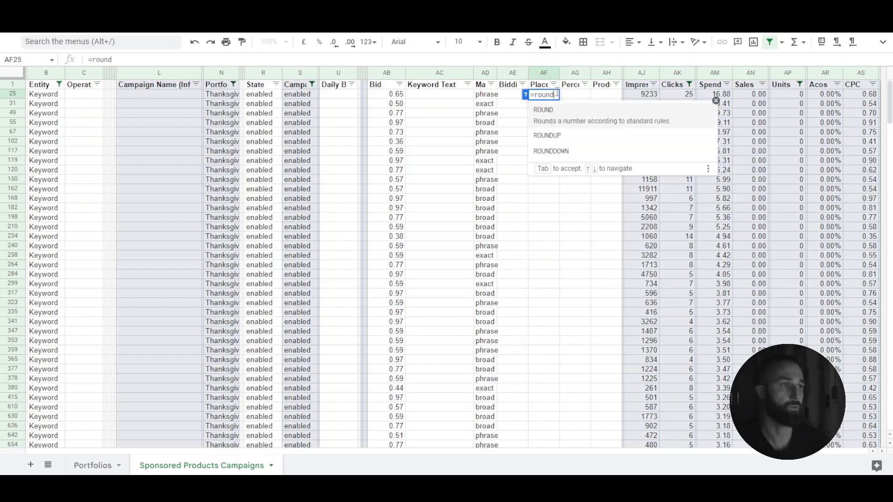
{"action": "key", "text": "Tab"}
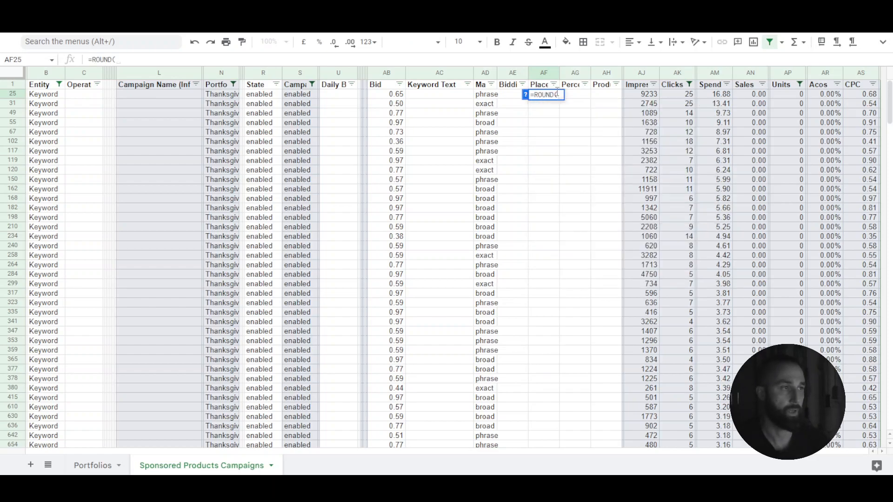
{"action": "left_click", "coordinate": [866, 97]}
{"action": "type", "text": "*0.7"}
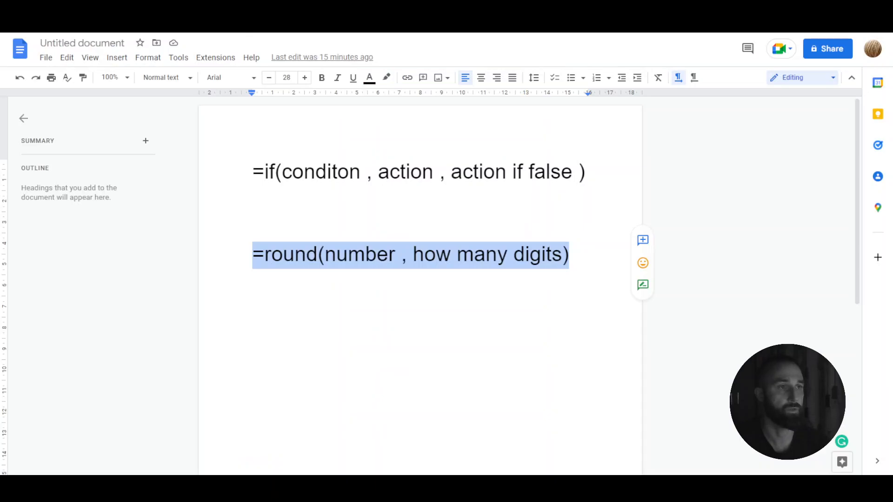
{"action": "left_click_drag", "start_coordinate": [325, 255], "coordinate": [388, 256]}
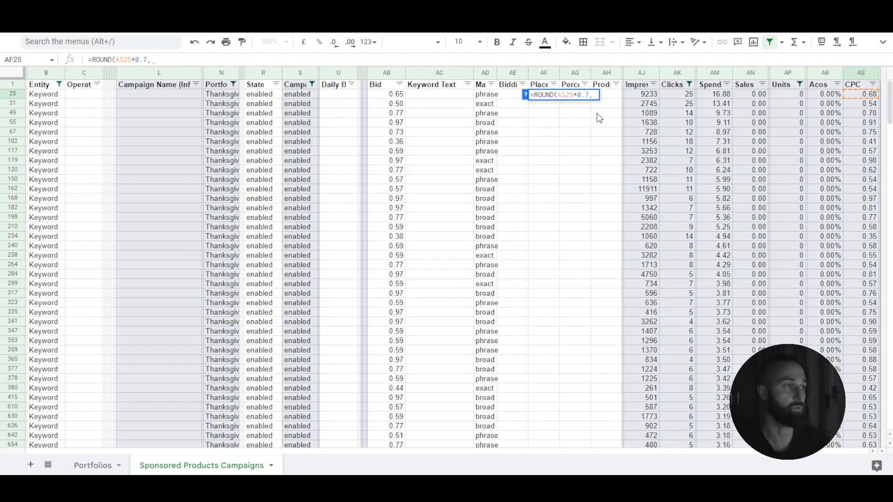
{"action": "type", "text": "2"}
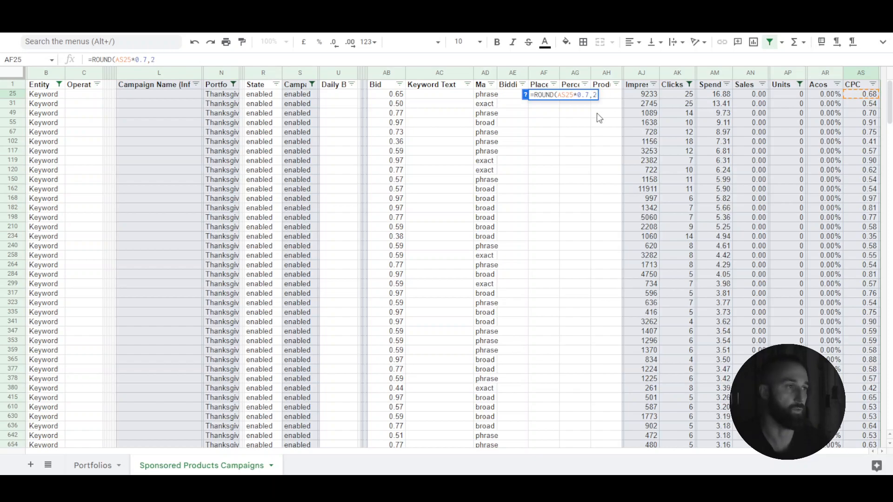
{"action": "type", "text": ")"}
{"action": "key", "text": "Return"}
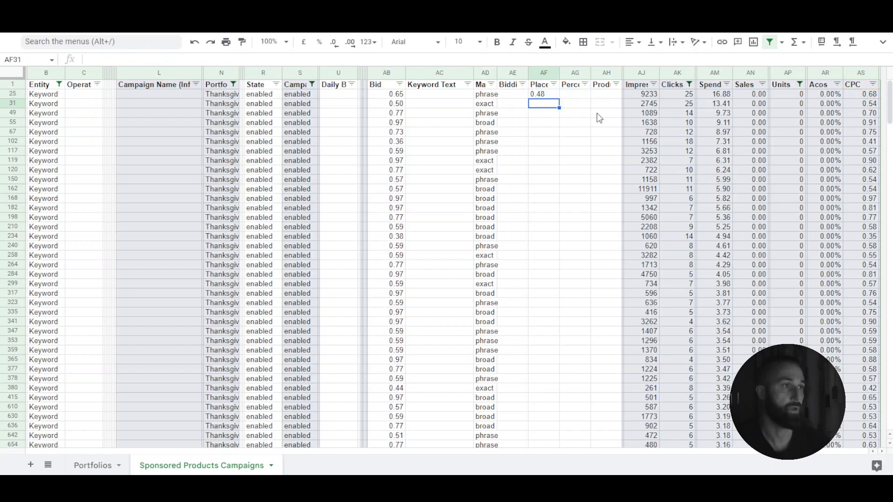
Enter the unrounded formula =AS31*0.7 in AF31 to compare it with the rounded bid above.
{"action": "double_click", "coordinate": [544, 105]}
{"action": "type", "text": "="}
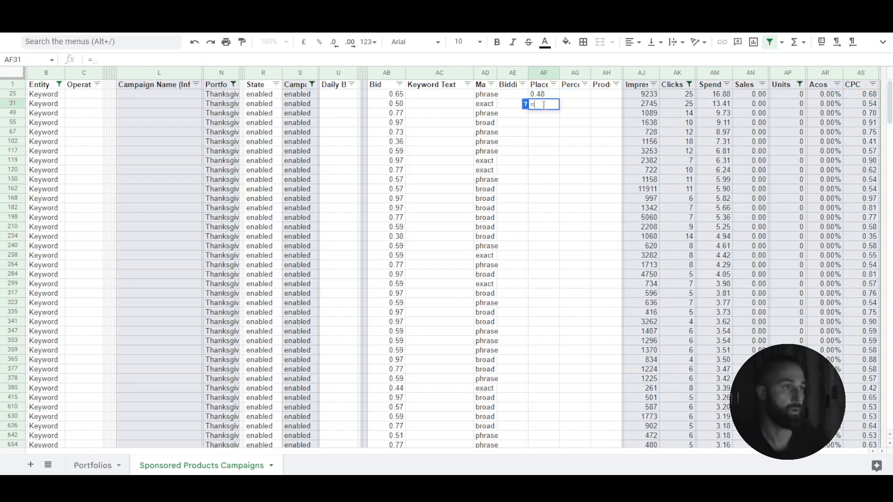
{"action": "key", "text": "Escape"}
{"action": "left_click", "coordinate": [546, 95]}
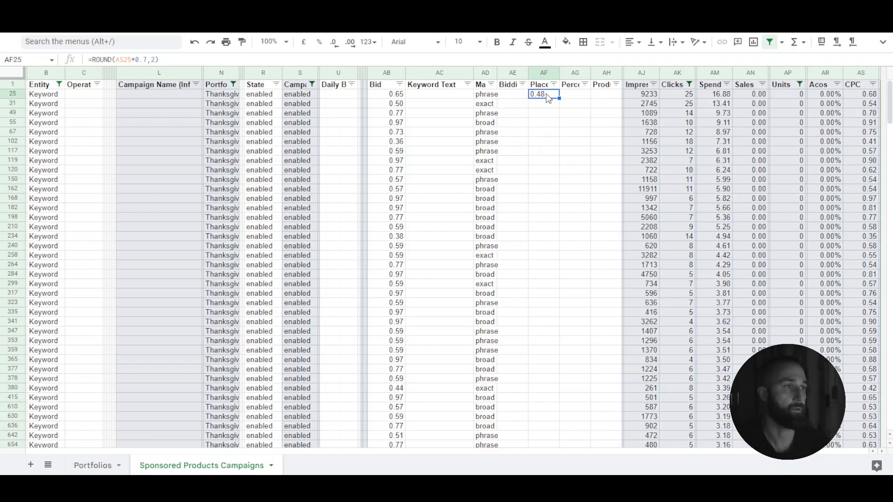
{"action": "double_click", "coordinate": [546, 94]}
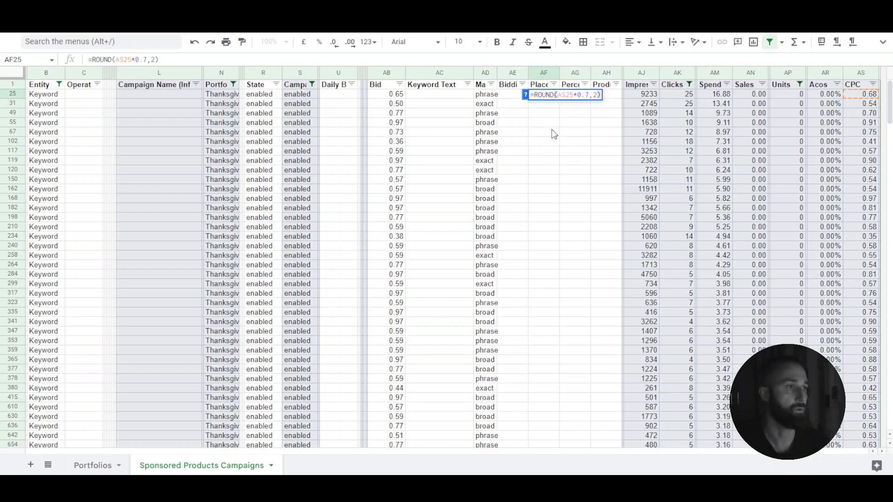
{"action": "key", "text": "Return"}
{"action": "type", "text": "="}
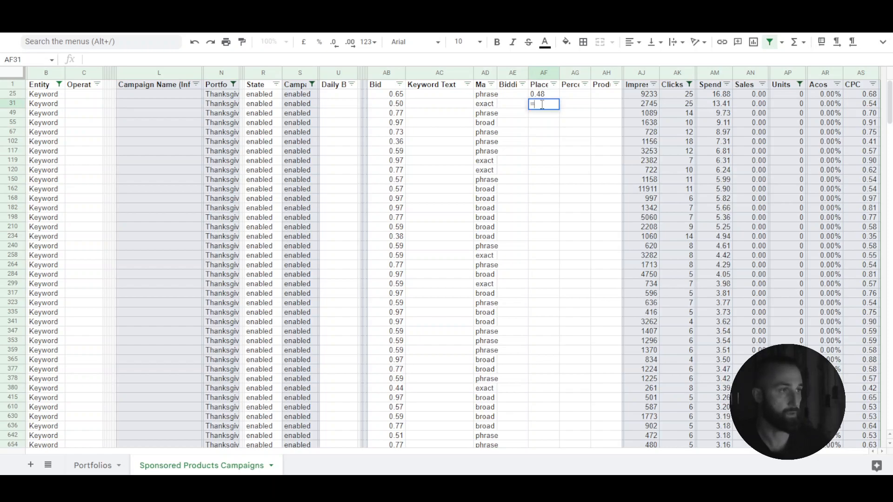
{"action": "left_click", "coordinate": [861, 105]}
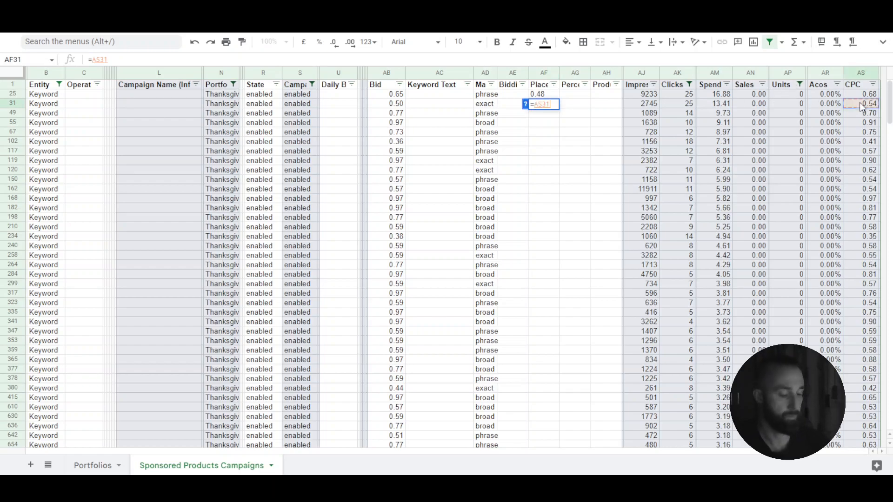
{"action": "type", "text": "*0.7"}
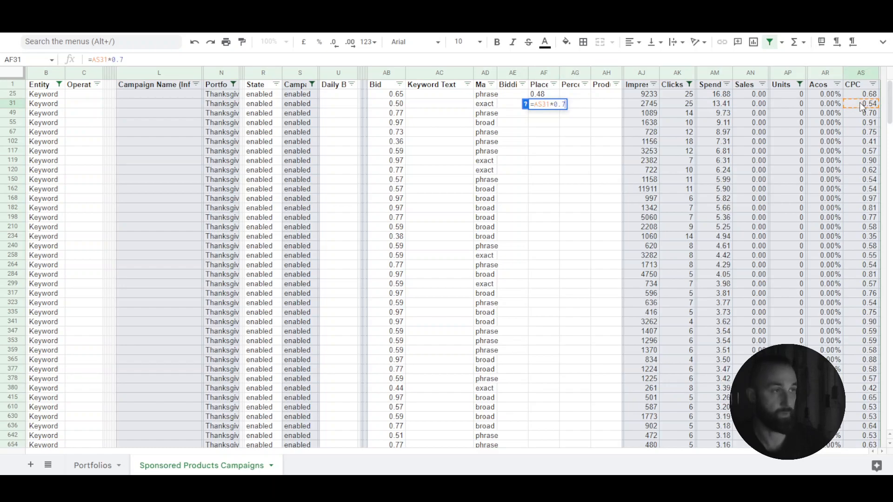
{"action": "key", "text": "Return"}
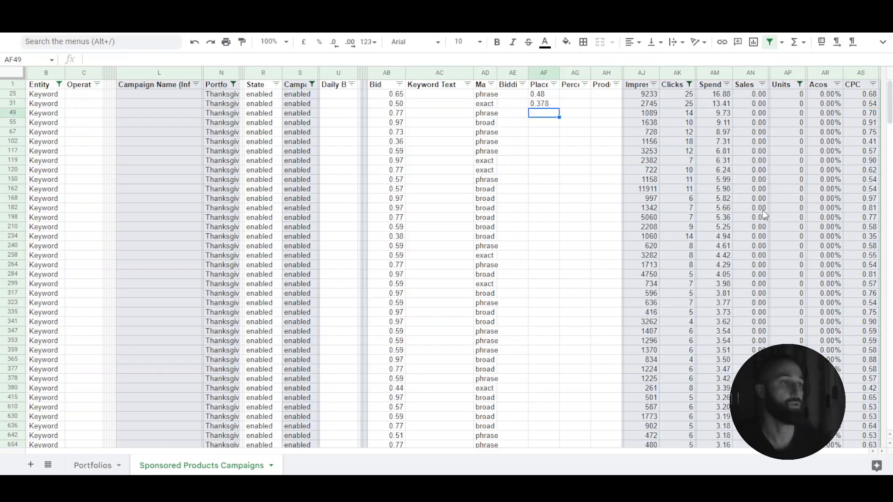
Fill the rounded bid formula from AF25 down the Placement column, first to row 335 and further to about row 3590.
{"action": "left_click", "coordinate": [545, 93]}
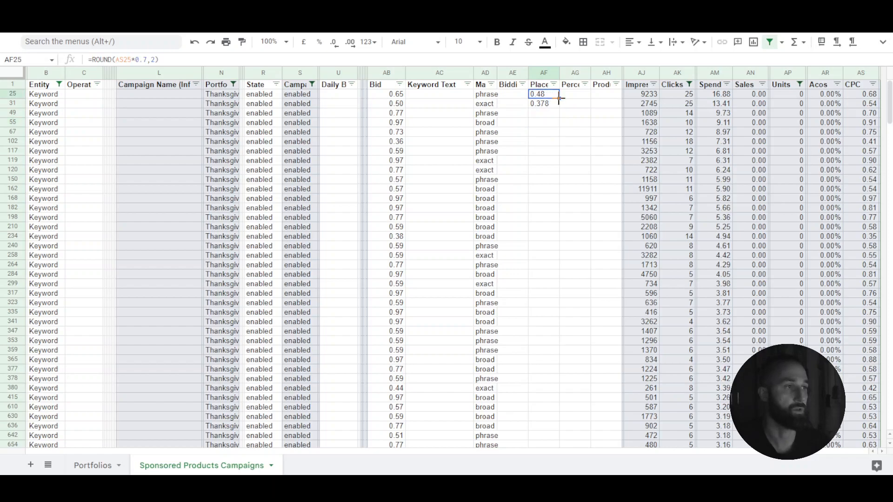
{"action": "left_click_drag", "start_coordinate": [561, 102], "coordinate": [571, 316]}
{"action": "left_click_drag", "start_coordinate": [652, 349], "coordinate": [643, 345]}
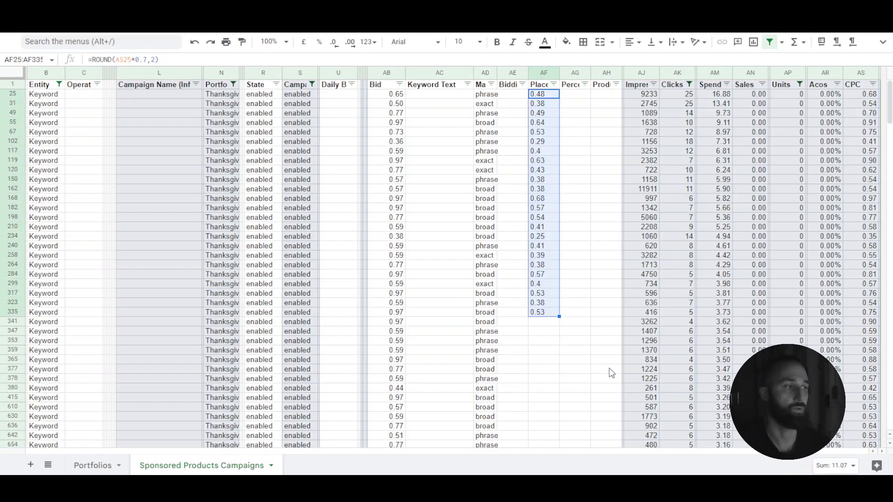
{"action": "scroll", "coordinate": [586, 346], "scroll_direction": "down", "scroll_amount": 3}
{"action": "scroll", "coordinate": [578, 333], "scroll_direction": "up", "scroll_amount": 3}
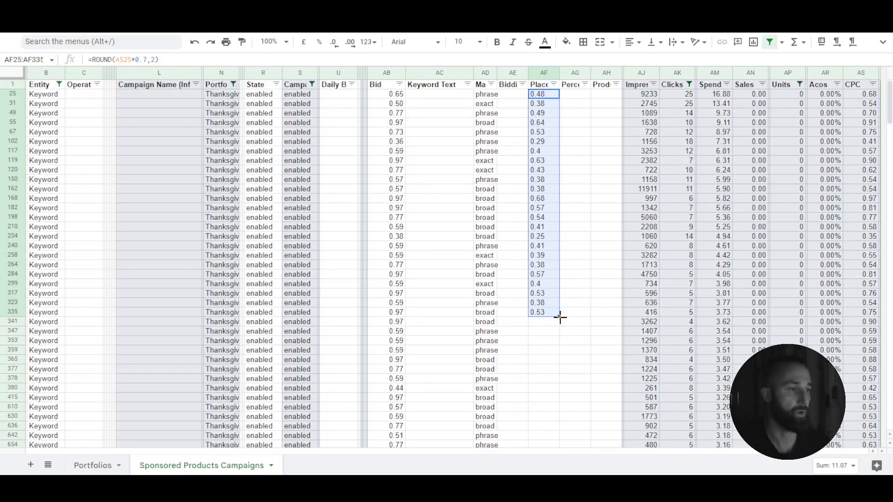
{"action": "left_click_drag", "start_coordinate": [553, 310], "coordinate": [578, 446]}
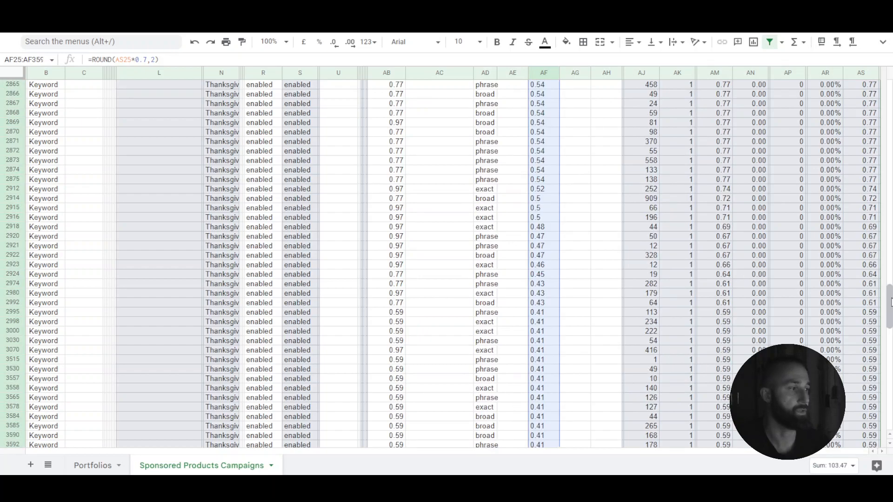
{"action": "key", "text": "Delete"}
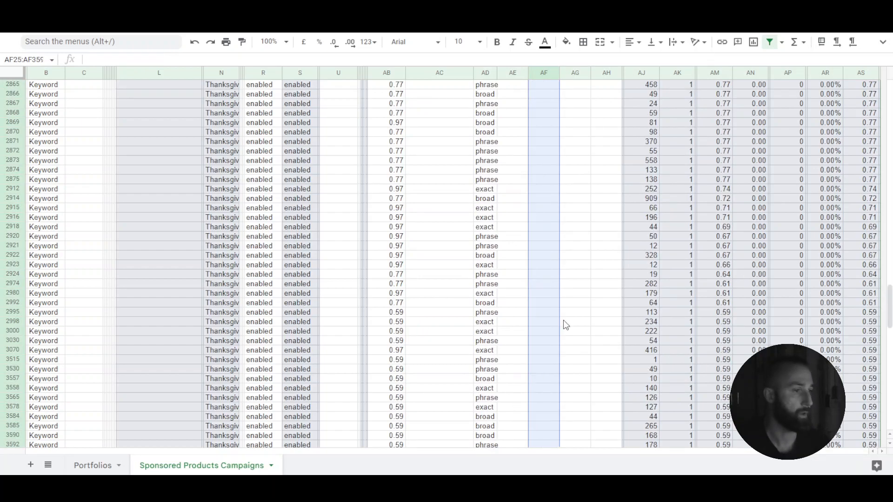
{"action": "left_click_drag", "start_coordinate": [889, 304], "coordinate": [889, 100]}
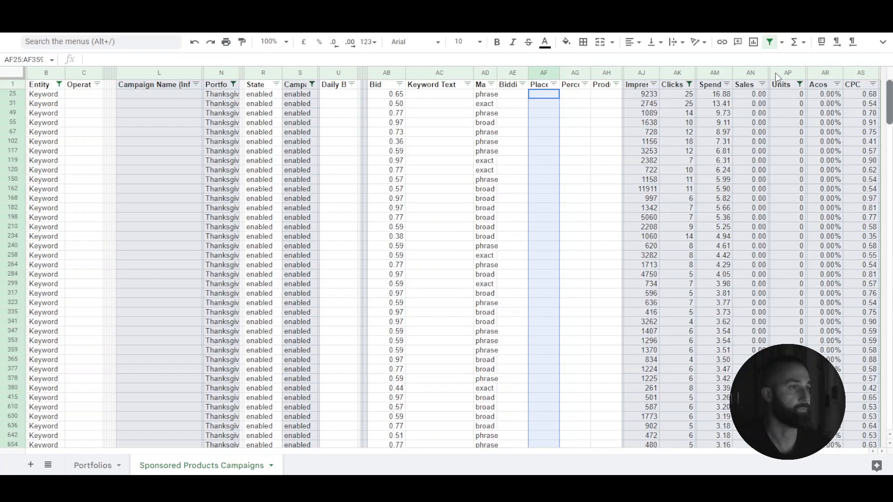
{"action": "left_click", "coordinate": [566, 181]}
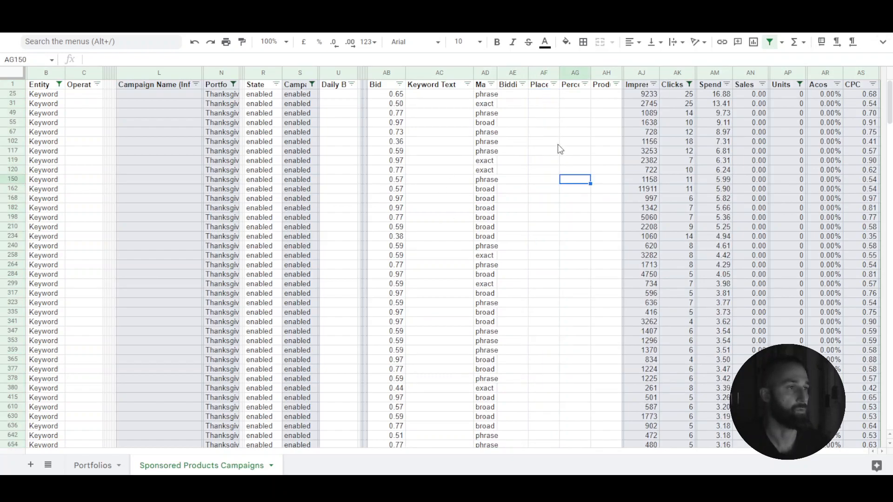
{"action": "key", "text": "ctrl+z"}
Clear the filled formulas from AF31 downward in the Placement column, keeping only the rounded formula in AF25.
{"action": "left_click", "coordinate": [553, 104]}
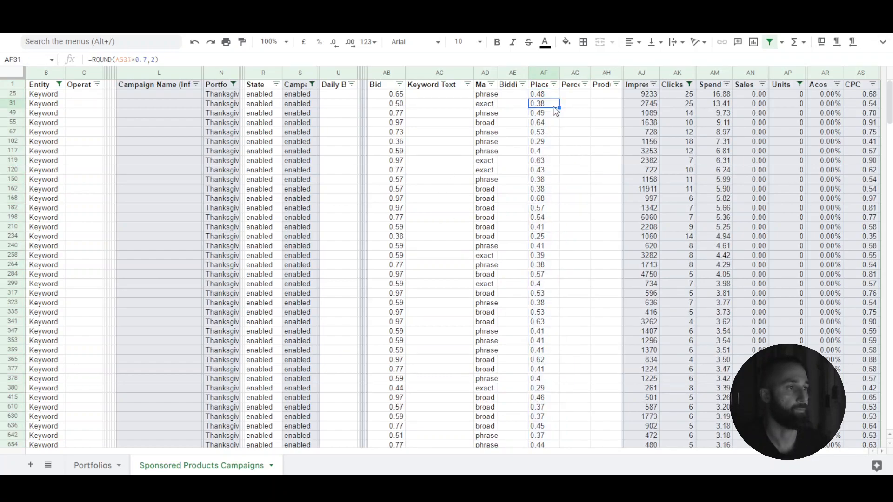
{"action": "key", "text": "shift+Down"}
{"action": "key", "text": "shift+Down"}
{"action": "key", "text": "shift+Down"}
{"action": "key", "text": "shift+Down"}
{"action": "key", "text": "shift+Down"}
{"action": "key", "text": "shift+Down"}
{"action": "key", "text": "shift+Down"}
{"action": "key", "text": "shift+Down"}
{"action": "key", "text": "shift+Down"}
{"action": "key", "text": "shift+Down"}
{"action": "key", "text": "shift+Down"}
{"action": "key", "text": "shift+Down"}
{"action": "key", "text": "shift+Down"}
{"action": "key", "text": "shift+Down"}
{"action": "key", "text": "shift+Down"}
{"action": "key", "text": "shift+Down"}
{"action": "key", "text": "shift+Down"}
{"action": "key", "text": "shift+Down"}
{"action": "key", "text": "shift+Down"}
{"action": "key", "text": "shift+Down"}
{"action": "key", "text": "shift+Down"}
{"action": "key", "text": "shift+Down"}
{"action": "key", "text": "shift+Down"}
{"action": "key", "text": "shift+Down"}
{"action": "key", "text": "shift+Down"}
{"action": "key", "text": "shift+Down"}
{"action": "key", "text": "shift+Down"}
{"action": "key", "text": "shift+Down"}
{"action": "key", "text": "shift+Down"}
{"action": "key", "text": "shift+Down"}
{"action": "key", "text": "shift+Down"}
{"action": "key", "text": "shift+Down"}
{"action": "key", "text": "shift+Down"}
{"action": "key", "text": "shift+Down"}
{"action": "key", "text": "shift+Down"}
{"action": "key", "text": "shift+Down"}
{"action": "key", "text": "shift+Down"}
{"action": "key", "text": "shift+Down"}
{"action": "key", "text": "shift+Down"}
{"action": "key", "text": "shift+Down"}
{"action": "key", "text": "shift+Down"}
{"action": "key", "text": "shift+Down"}
{"action": "key", "text": "shift+Down"}
{"action": "key", "text": "shift+Down"}
{"action": "key", "text": "shift+Down"}
{"action": "key", "text": "shift+Down"}
{"action": "key", "text": "shift+Down"}
{"action": "key", "text": "shift+Down"}
{"action": "key", "text": "shift+Down"}
{"action": "key", "text": "shift+Down"}
{"action": "key", "text": "shift+Down"}
{"action": "key", "text": "shift+Down"}
{"action": "key", "text": "shift+Down"}
{"action": "key", "text": "shift+Down"}
{"action": "key", "text": "shift+Down"}
{"action": "key", "text": "shift+Down"}
{"action": "key", "text": "shift+Down"}
{"action": "key", "text": "shift+Down"}
{"action": "key", "text": "shift+Down"}
{"action": "key", "text": "shift+Down"}
{"action": "key", "text": "shift+Down"}
{"action": "key", "text": "shift+Down"}
{"action": "key", "text": "shift+Down"}
{"action": "key", "text": "Delete"}
{"action": "left_click_drag", "start_coordinate": [887, 339], "coordinate": [887, 91]}
{"action": "left_click", "coordinate": [589, 151]}
Copy the rounded bid formula in AF25, paste only the formula through AF4909, and check the formula in the last row.
{"action": "left_click", "coordinate": [549, 94]}
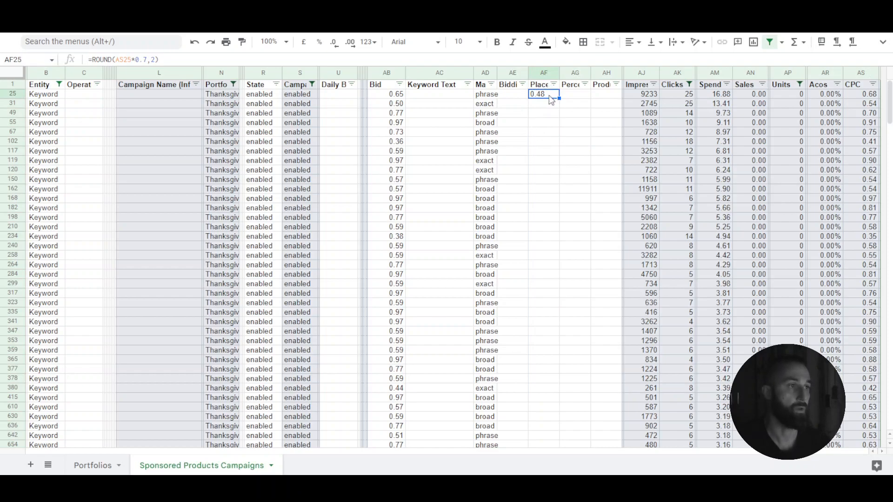
{"action": "key", "text": "F2"}
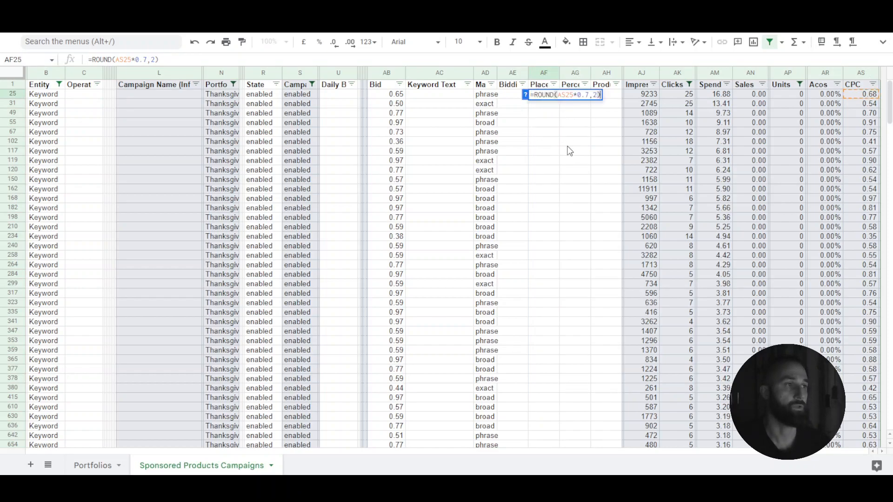
{"action": "key", "text": "Escape"}
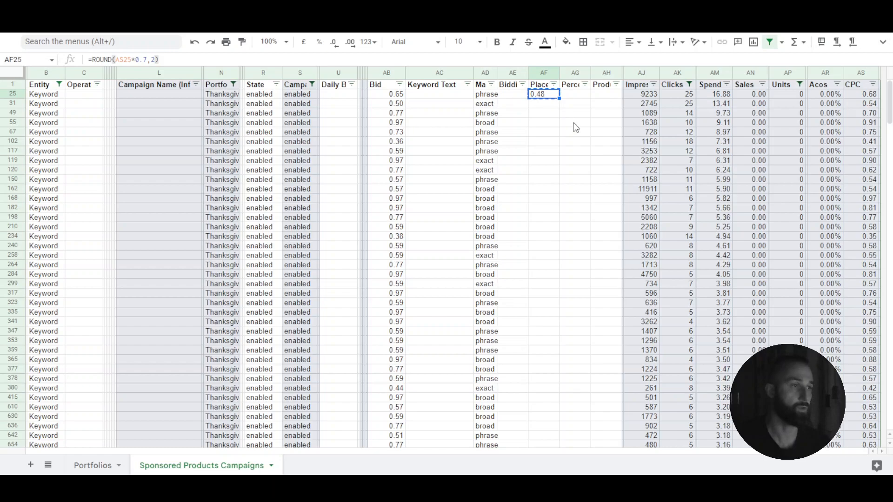
{"action": "left_click_drag", "start_coordinate": [889, 100], "coordinate": [890, 412]}
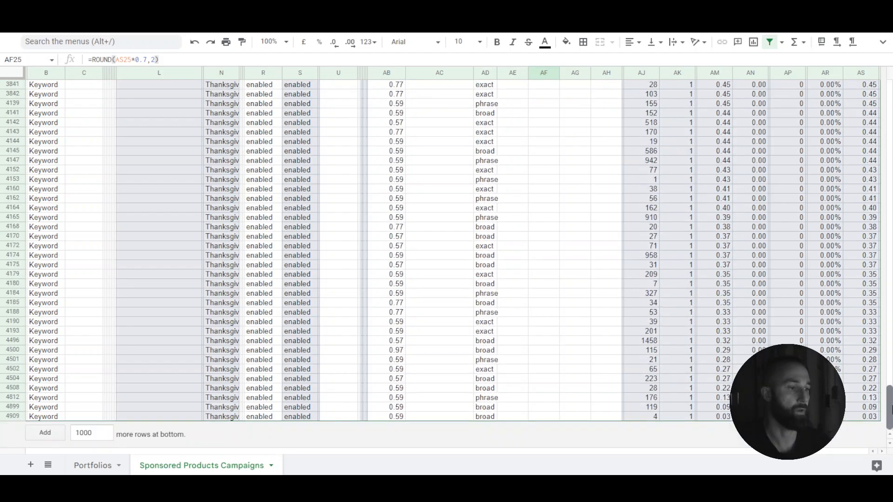
{"action": "left_click", "coordinate": [549, 418], "text": "shift"}
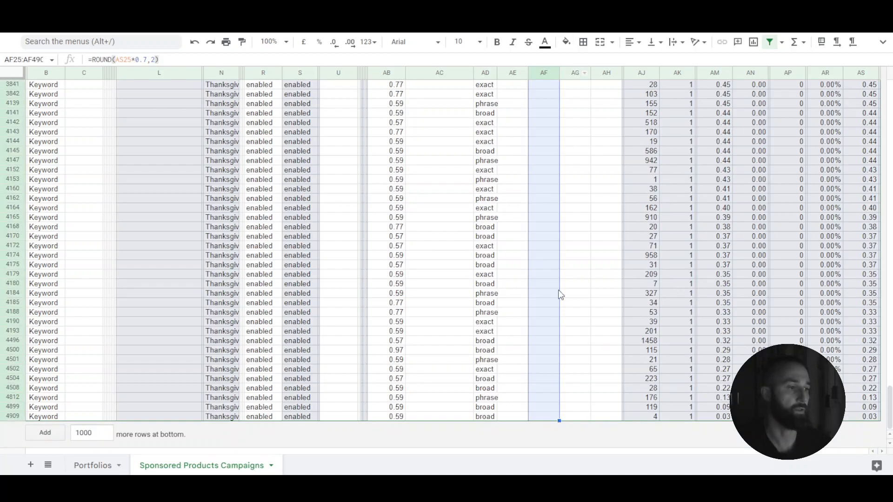
{"action": "right_click", "coordinate": [543, 418]}
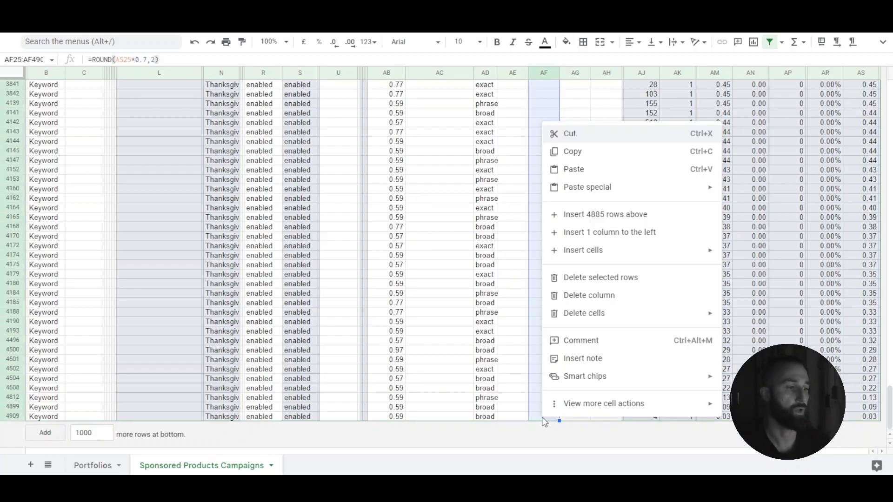
{"action": "mouse_move", "coordinate": [652, 193]}
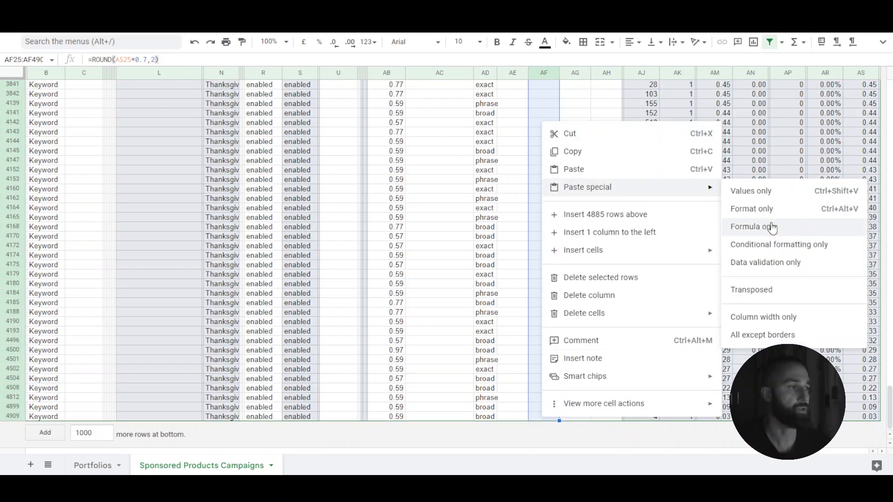
{"action": "left_click", "coordinate": [754, 227]}
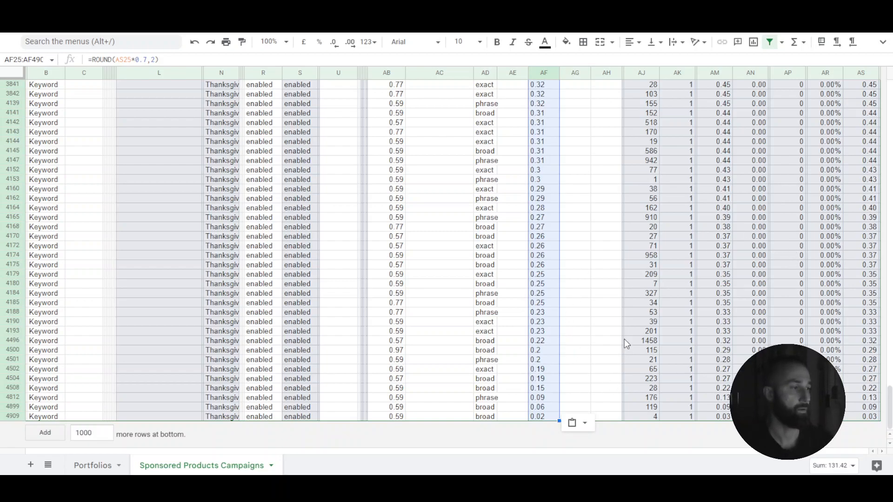
{"action": "scroll", "coordinate": [625, 336], "scroll_direction": "up", "scroll_amount": 15}
{"action": "scroll", "coordinate": [627, 329], "scroll_direction": "up", "scroll_amount": 20}
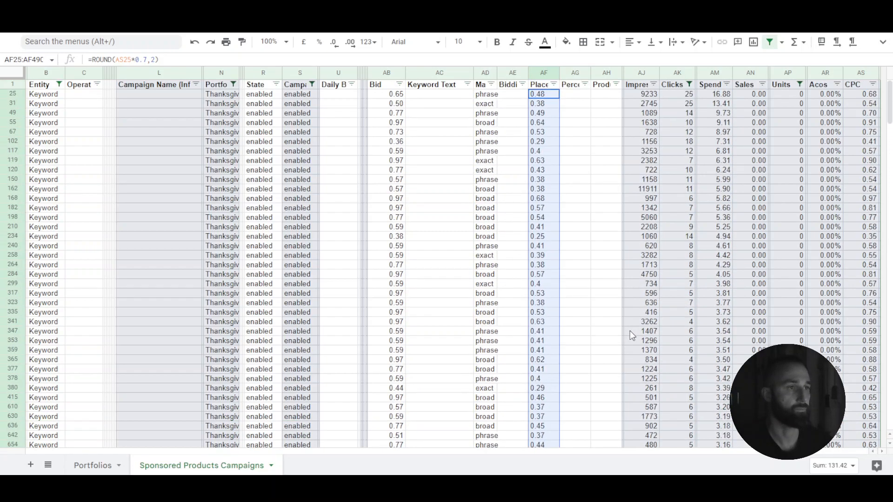
{"action": "scroll", "coordinate": [669, 306], "scroll_direction": "down", "scroll_amount": 20}
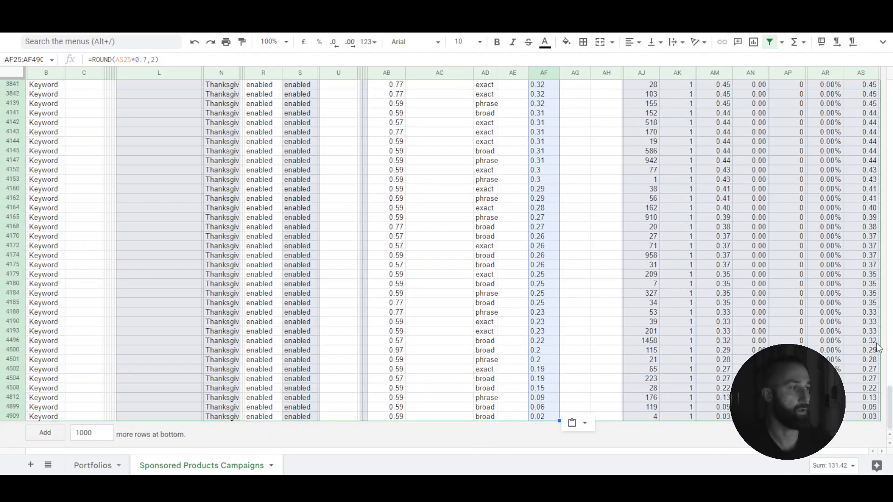
{"action": "left_click", "coordinate": [546, 418]}
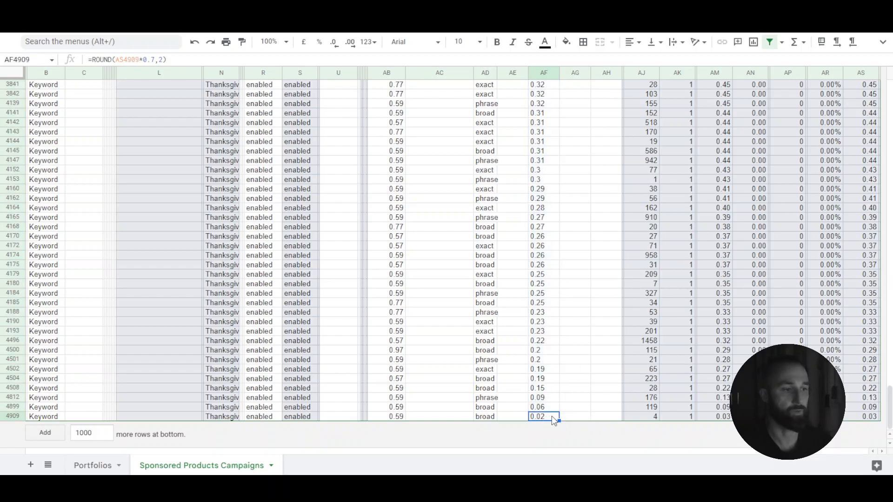
Clear all the rounded bid formulas from AF25 down to AF4909 in the Placement column.
{"action": "scroll", "coordinate": [568, 381], "scroll_direction": "up", "scroll_amount": 15}
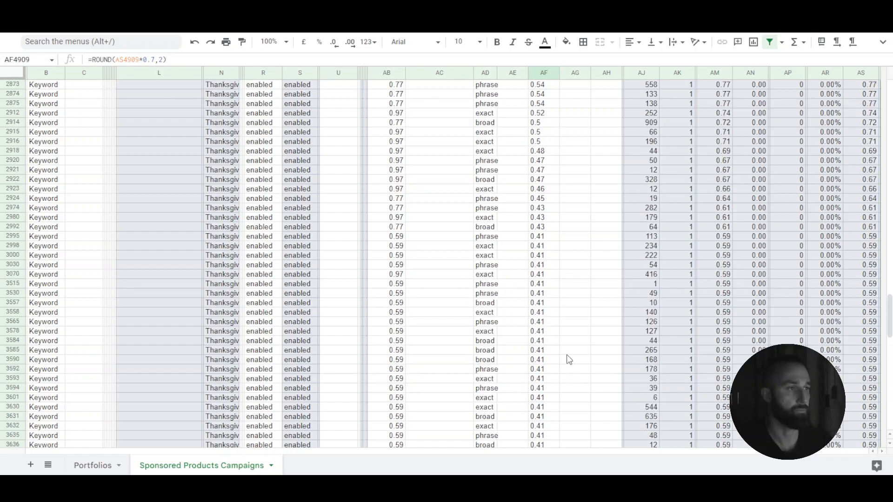
{"action": "scroll", "coordinate": [559, 285], "scroll_direction": "up", "scroll_amount": 20}
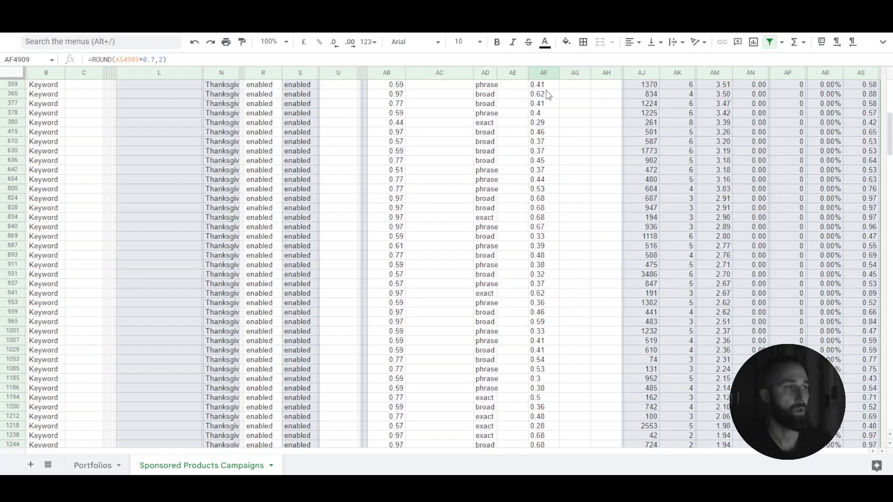
{"action": "left_click", "coordinate": [549, 93]}
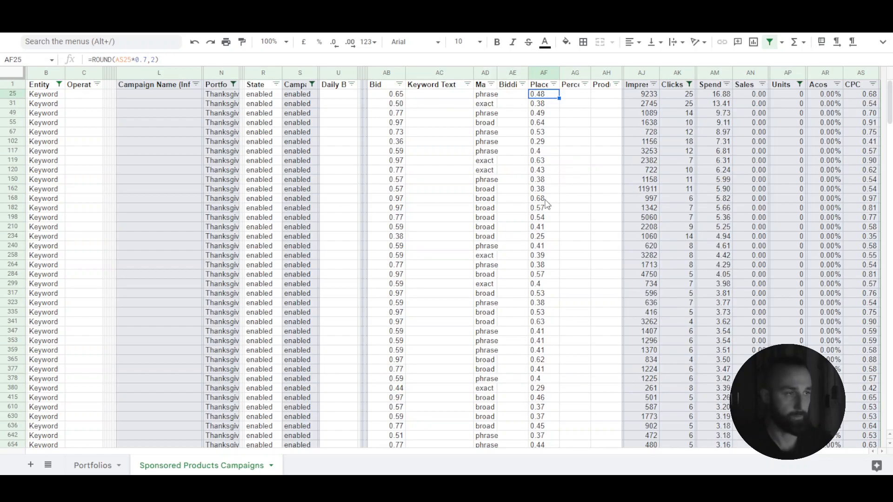
{"action": "scroll", "coordinate": [548, 205], "scroll_direction": "down", "scroll_amount": 3}
{"action": "scroll", "coordinate": [548, 206], "scroll_direction": "down", "scroll_amount": 8}
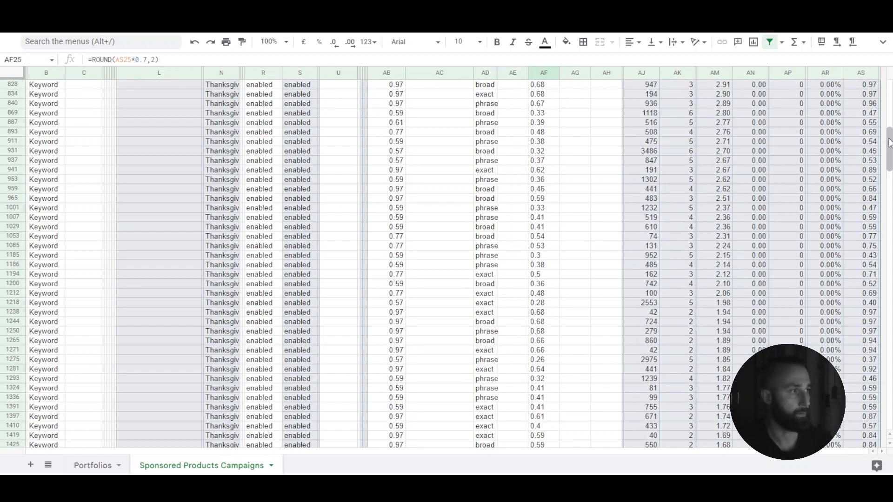
{"action": "left_click_drag", "start_coordinate": [890, 141], "coordinate": [892, 408]}
{"action": "left_click", "coordinate": [546, 418], "text": "shift"}
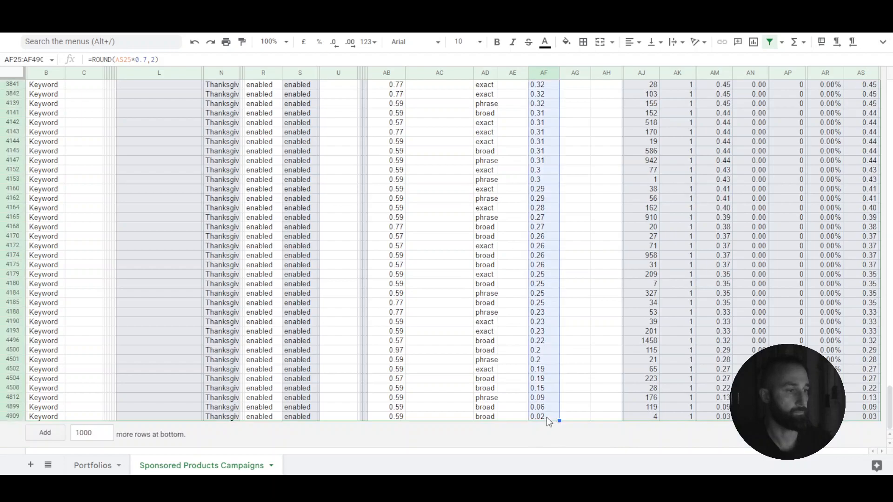
{"action": "key", "text": "Delete"}
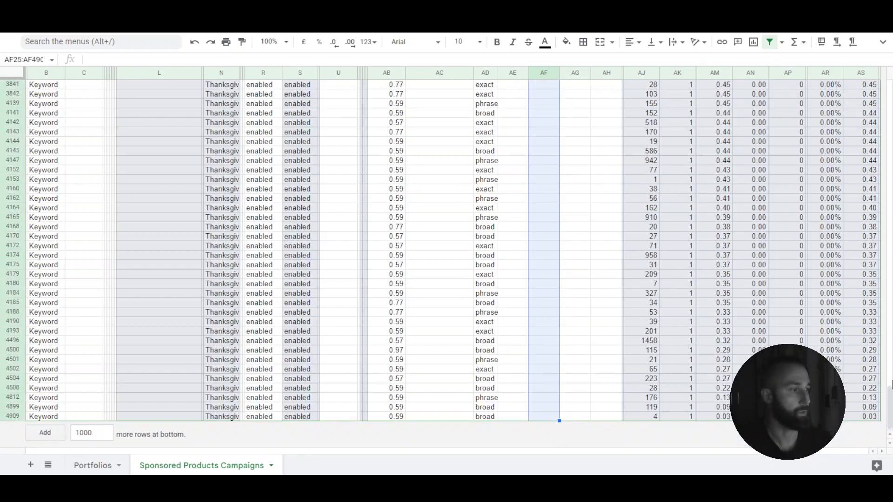
Review which values the Units column filter keeps, leaving the filter as it is.
{"action": "left_click_drag", "start_coordinate": [891, 407], "coordinate": [891, 96]}
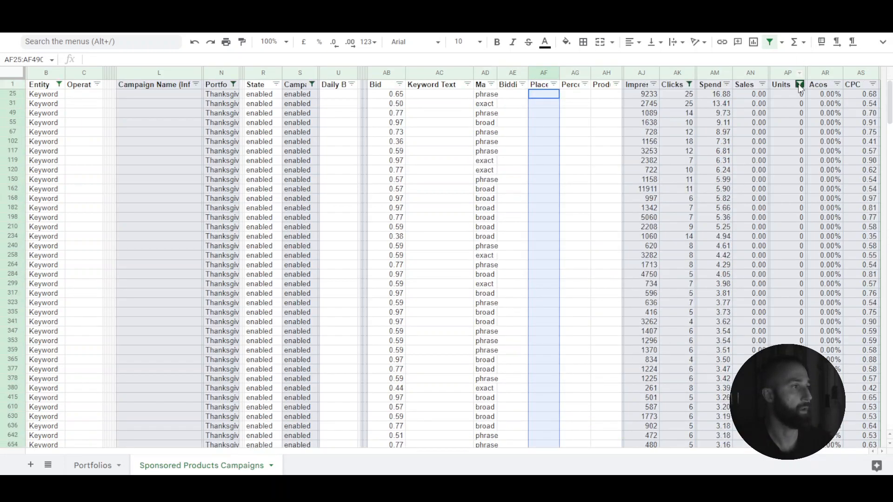
{"action": "left_click", "coordinate": [799, 84]}
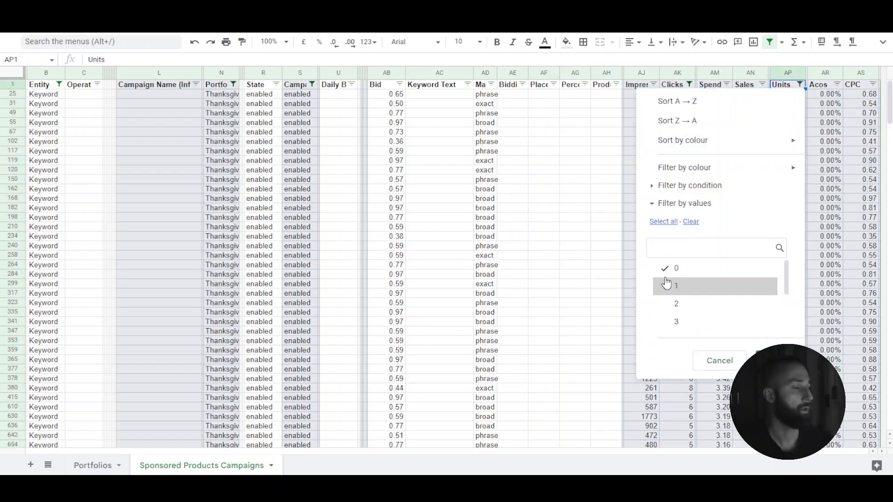
{"action": "left_click", "coordinate": [541, 171]}
{"action": "left_click", "coordinate": [548, 96]}
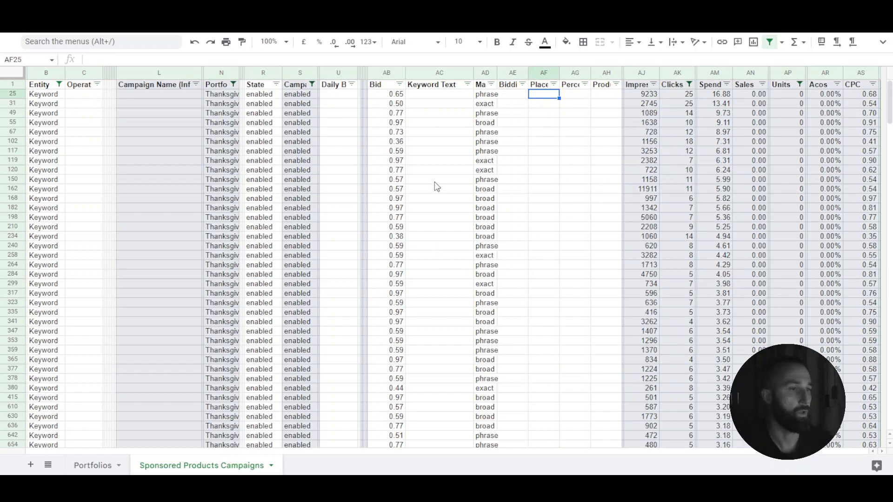
Set the example keyword bids in the Bid column to 0.34 in AB67 and 0.28 in AB49.
{"action": "left_click", "coordinate": [398, 134]}
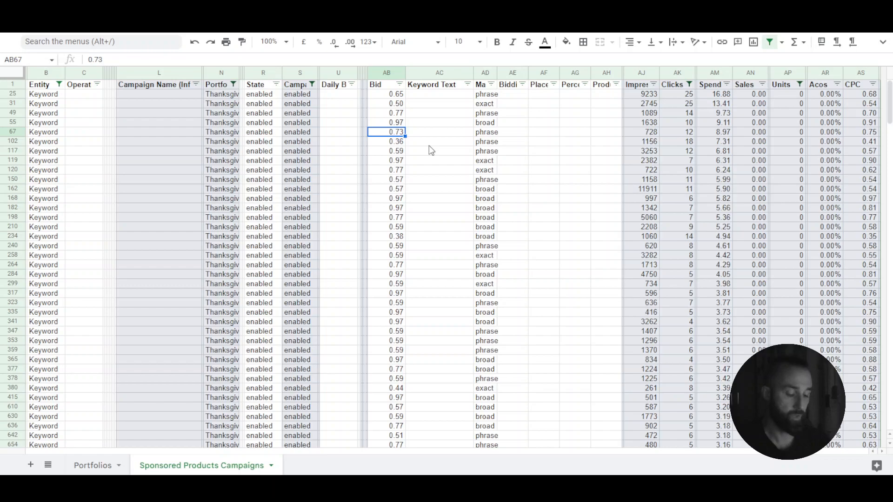
{"action": "type", "text": "0."}
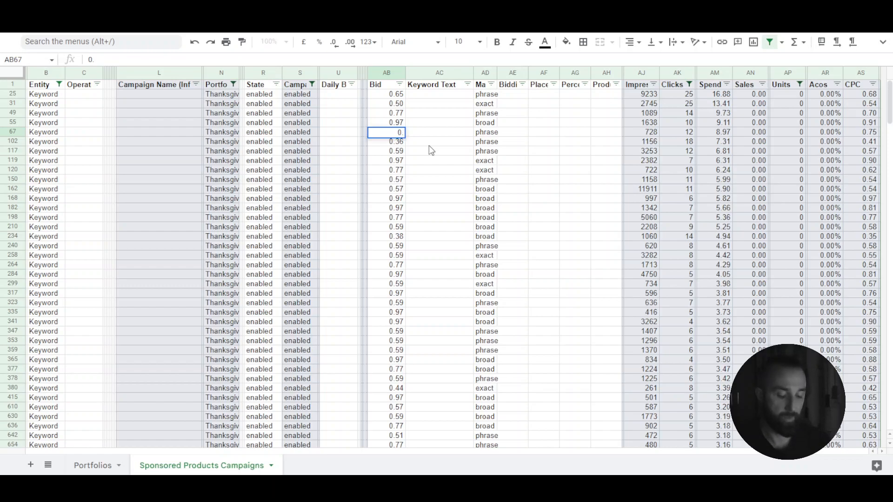
{"action": "type", "text": "34"}
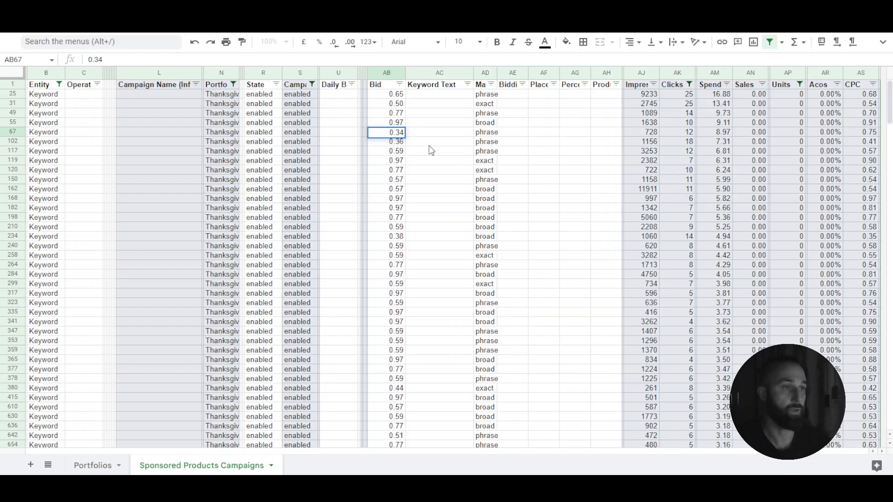
{"action": "key", "text": "Up"}
{"action": "key", "text": "Up"}
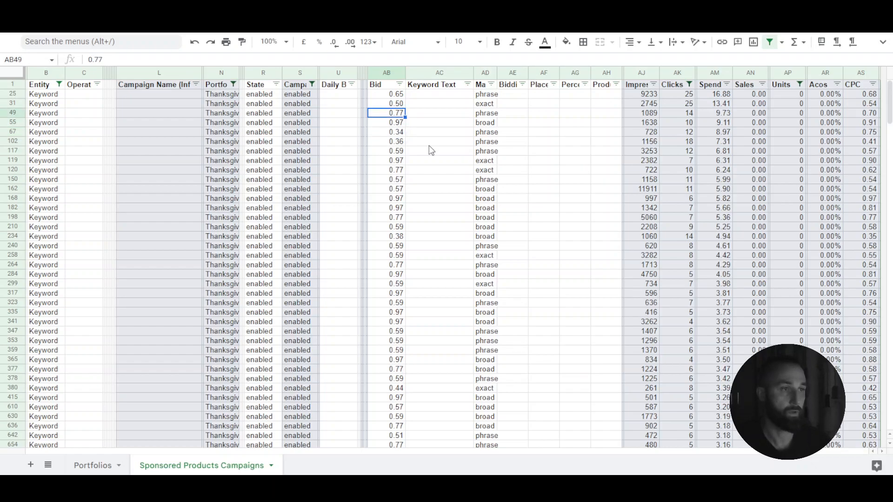
{"action": "type", "text": "0.287"}
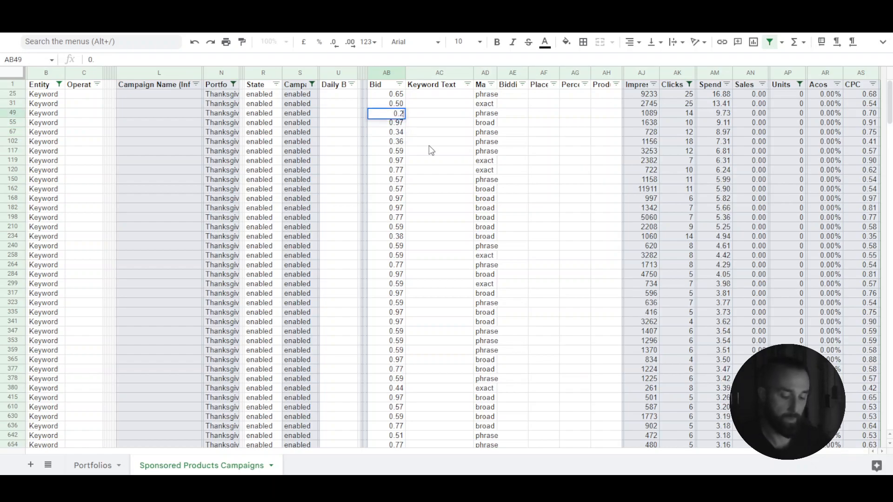
{"action": "key", "text": "BackSpace"}
{"action": "key", "text": "Return"}
Set the keyword bid in AB150 to 0.20 and compare it with the CPC in the same row.
{"action": "key", "text": "Down"}
{"action": "key", "text": "Down"}
{"action": "key", "text": "Down"}
{"action": "key", "text": "Down"}
{"action": "key", "text": "Down"}
{"action": "key", "text": "Down"}
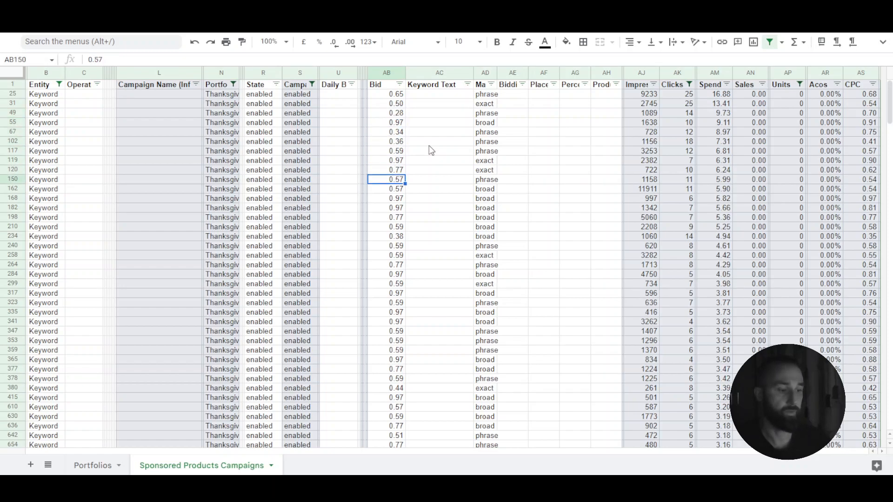
{"action": "type", "text": "0.20"}
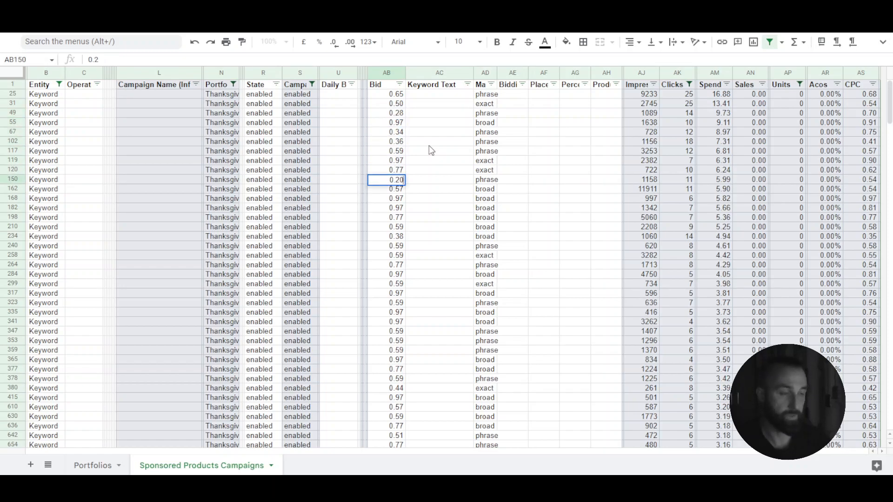
{"action": "key", "text": "Return"}
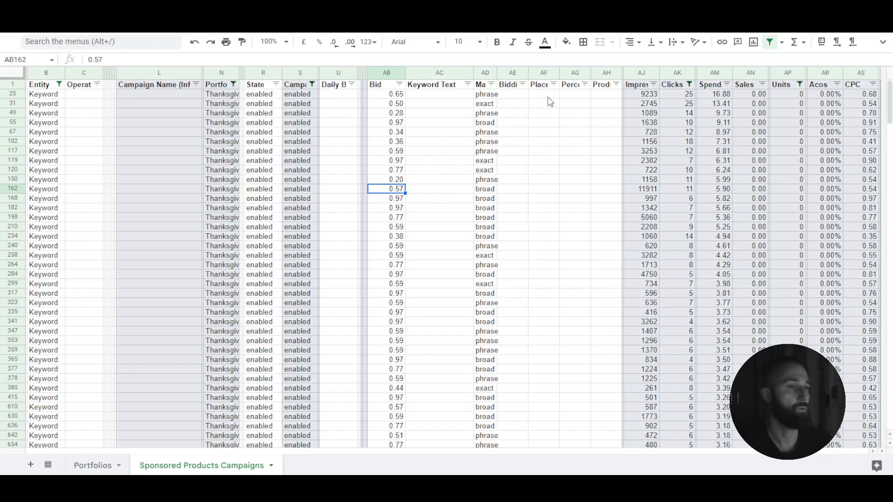
{"action": "left_click_drag", "start_coordinate": [393, 180], "coordinate": [876, 185]}
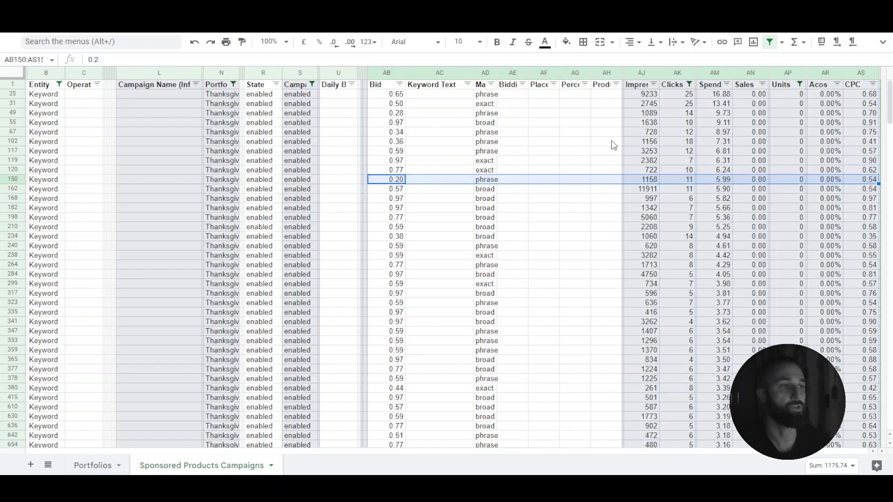
{"action": "left_click", "coordinate": [607, 170]}
Start an IF formula in AF25 that tests whether the bid plus 0.05 exceeds the CPC, using AB25+0.05>AS25.
{"action": "left_click", "coordinate": [543, 95]}
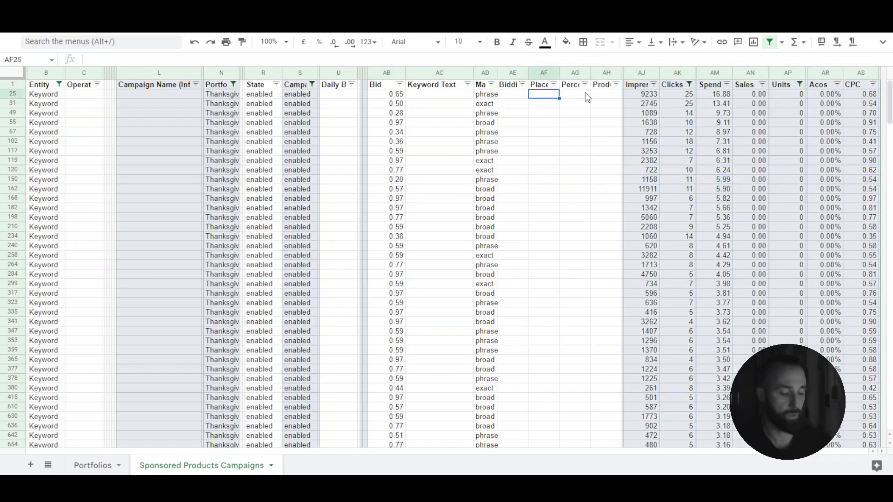
{"action": "type", "text": "=if"}
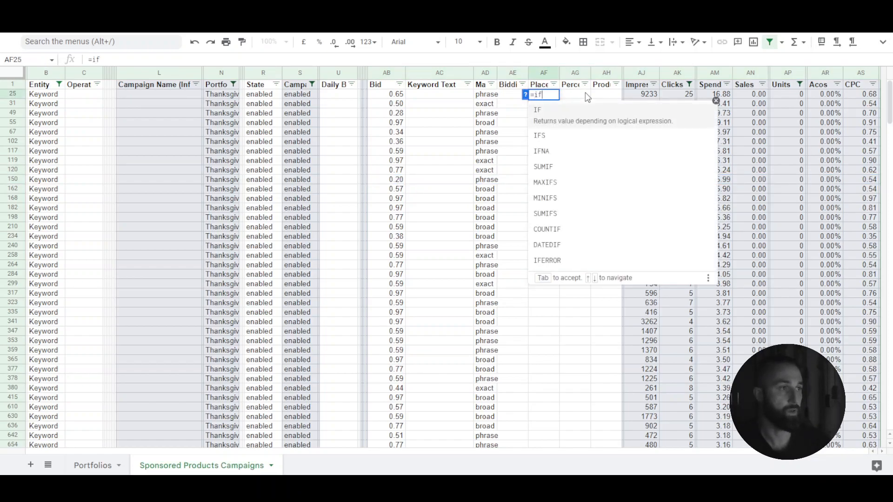
{"action": "type", "text": "("}
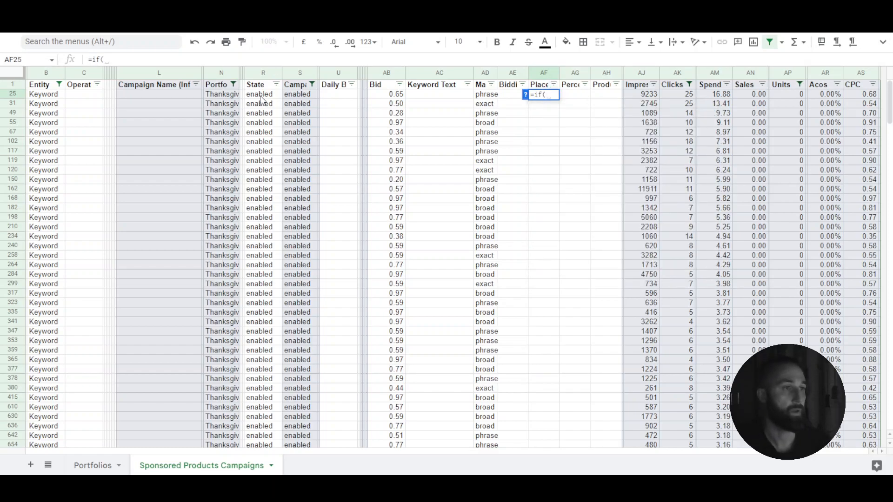
{"action": "left_click", "coordinate": [395, 94]}
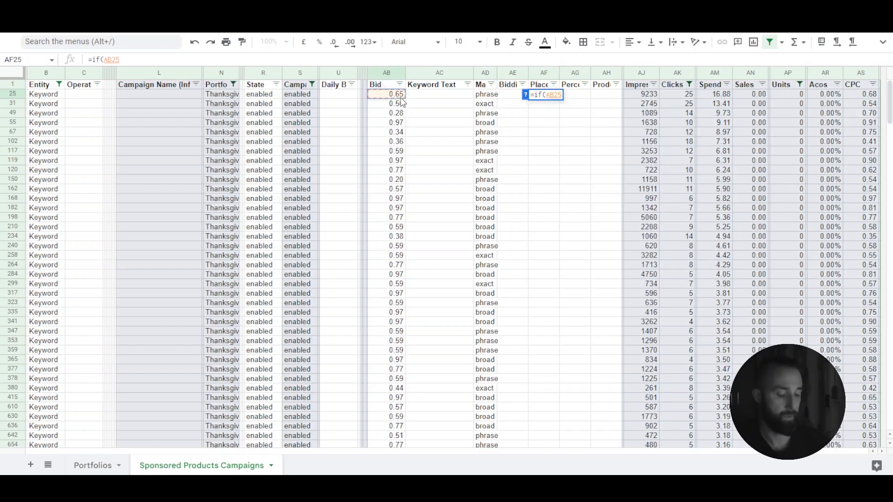
{"action": "type", "text": ">"}
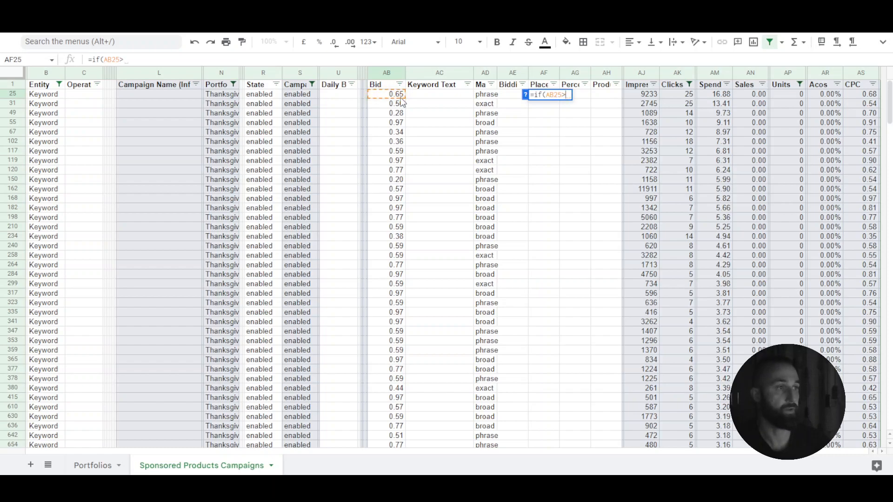
{"action": "key", "text": "BackSpace"}
{"action": "type", "text": "+"}
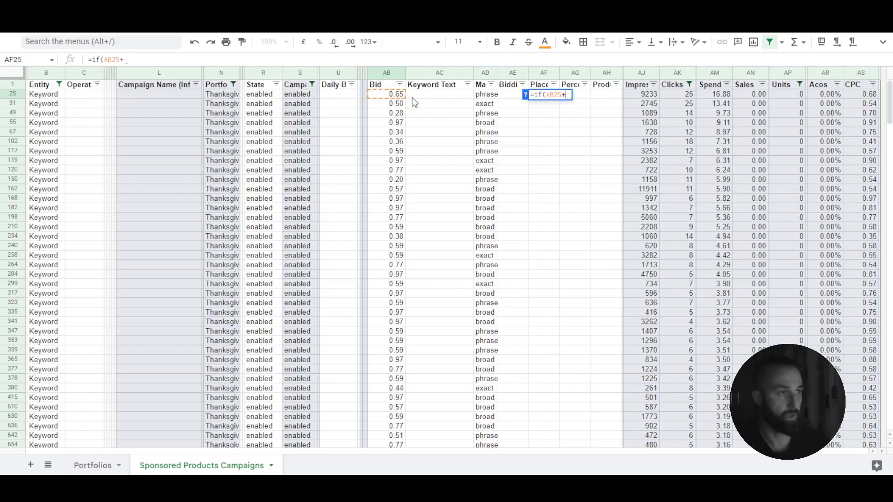
{"action": "type", "text": "0.0"}
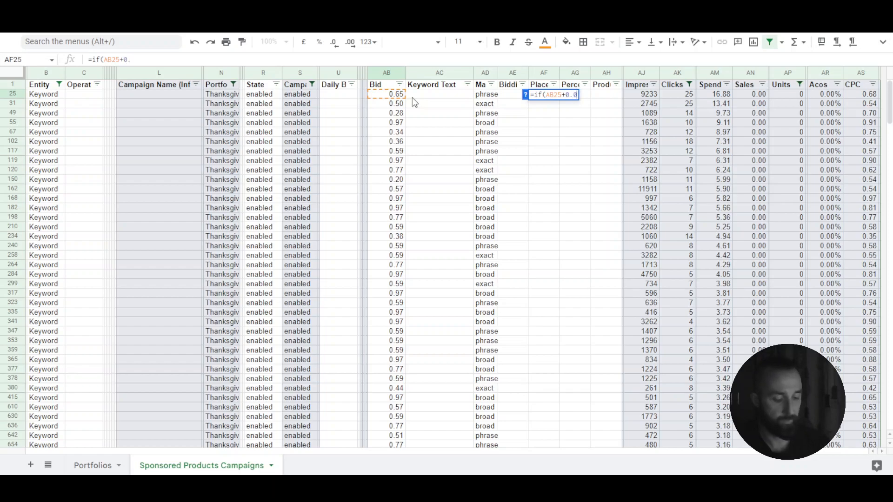
{"action": "type", "text": "5"}
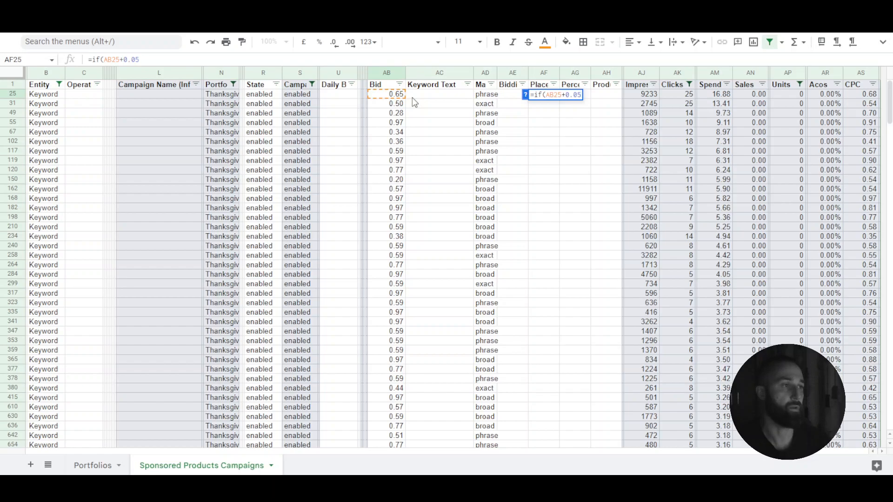
{"action": "type", "text": ">"}
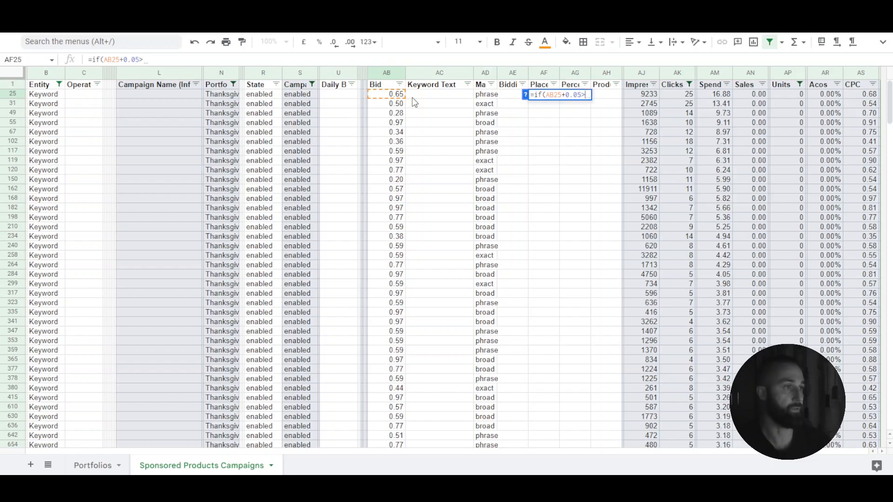
{"action": "left_click", "coordinate": [870, 96]}
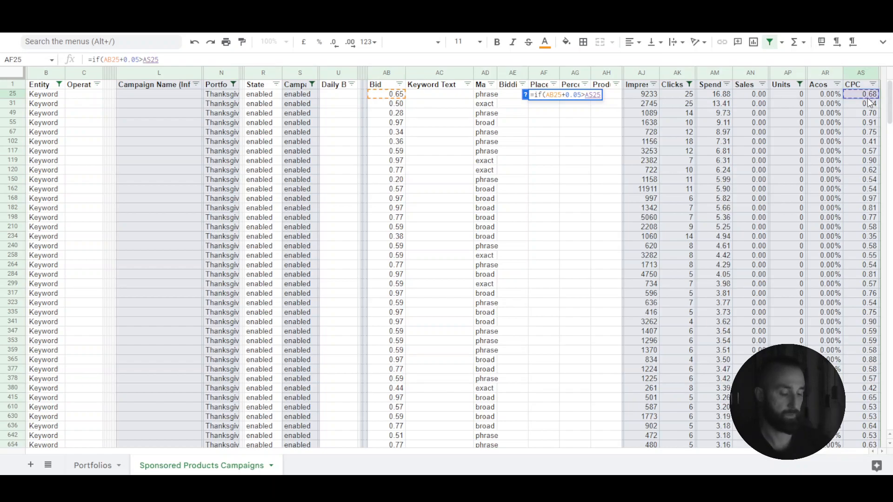
{"action": "type", "text": ","}
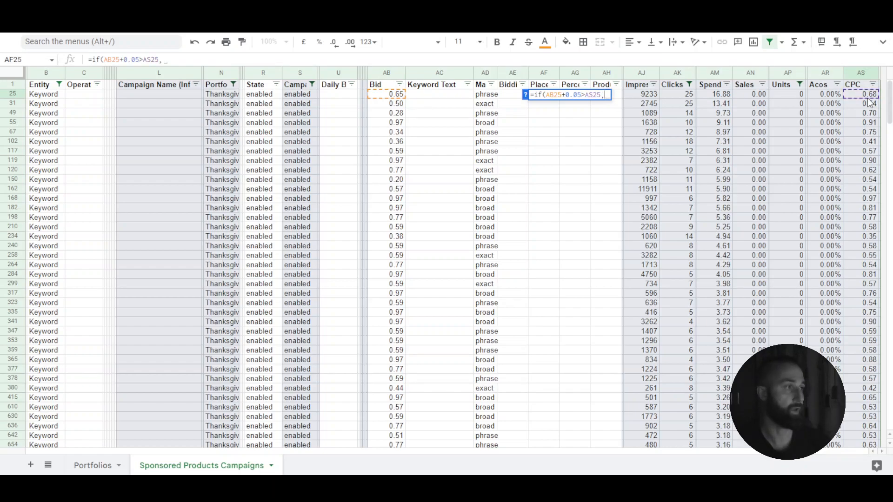
Add AB25*.7 as the value if true, leave the value if false blank, and close the IF formula.
{"action": "left_click", "coordinate": [403, 95]}
{"action": "type", "text": "*."}
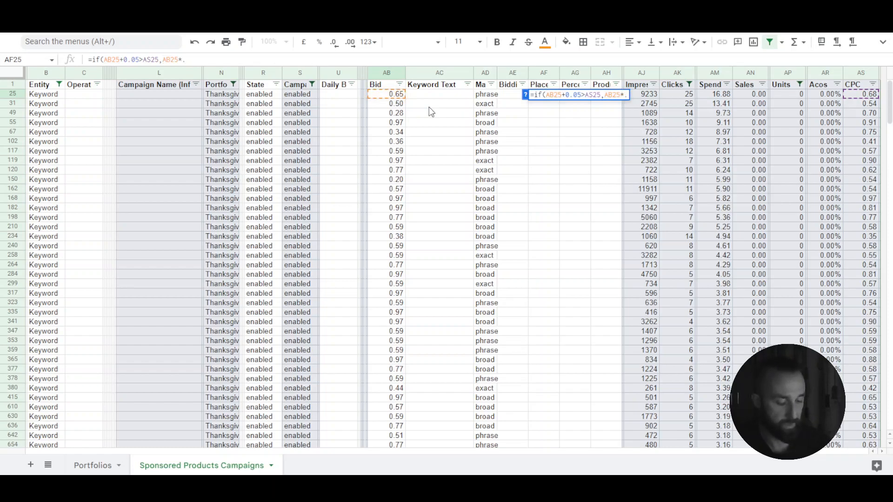
{"action": "type", "text": "7"}
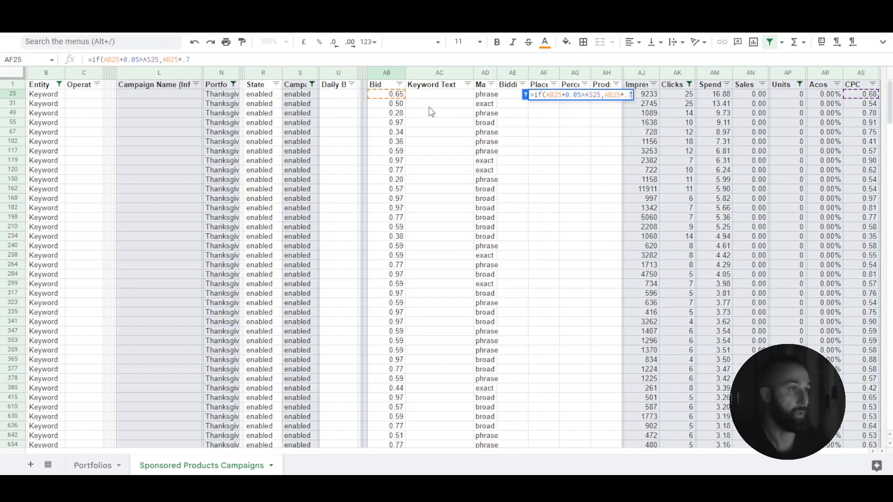
{"action": "type", "text": ","}
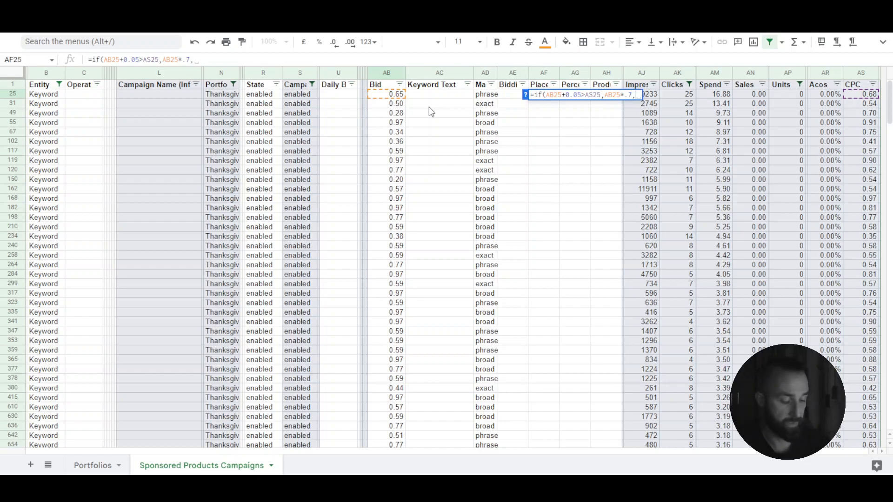
{"action": "type", "text": " )"}
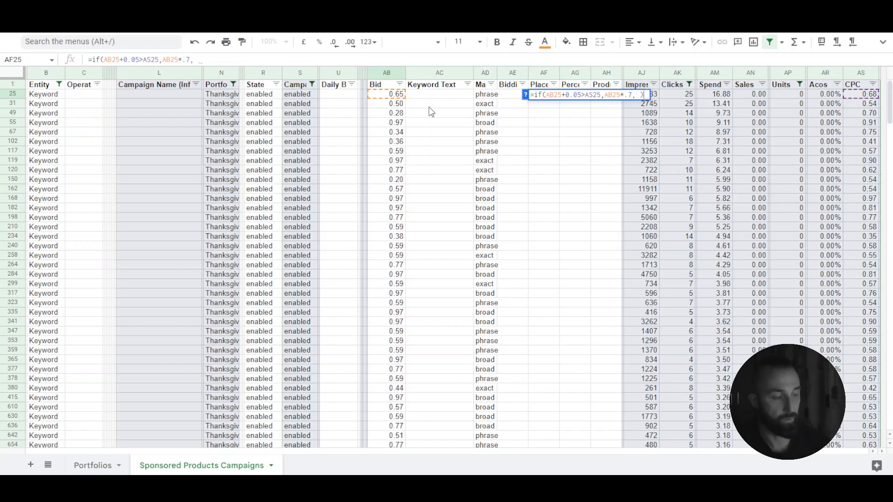
Space out the condition and result arguments around the commas in the AF25 formula and enter it.
{"action": "key", "text": "Left"}
{"action": "key", "text": "Left"}
{"action": "key", "text": "Left"}
{"action": "key", "text": "Left"}
{"action": "key", "text": "Left"}
{"action": "key", "text": "Left"}
{"action": "key", "text": "Left"}
{"action": "key", "text": "Left"}
{"action": "key", "text": "Left"}
{"action": "key", "text": "Left"}
{"action": "key", "text": "Left"}
{"action": "key", "text": "Left"}
{"action": "key", "text": "Left"}
{"action": "key", "text": "Left"}
{"action": "key", "text": "Left"}
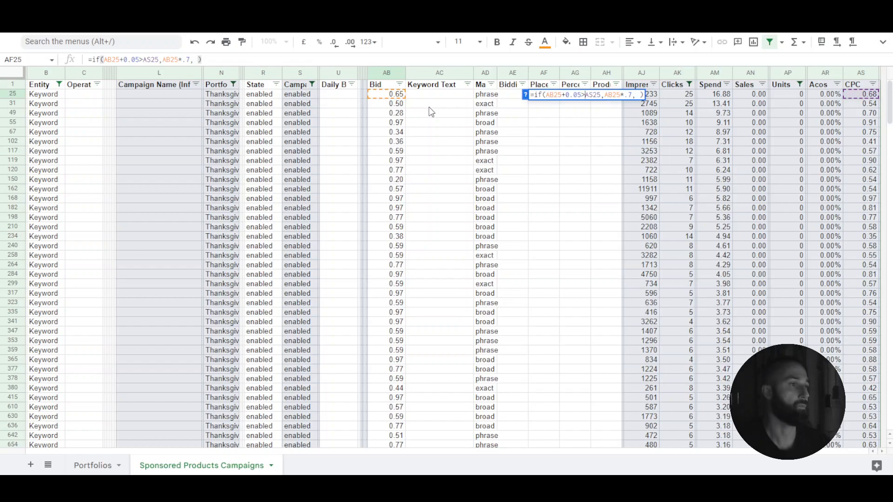
{"action": "key", "text": "Right"}
{"action": "key", "text": "Right"}
{"action": "key", "text": "Right"}
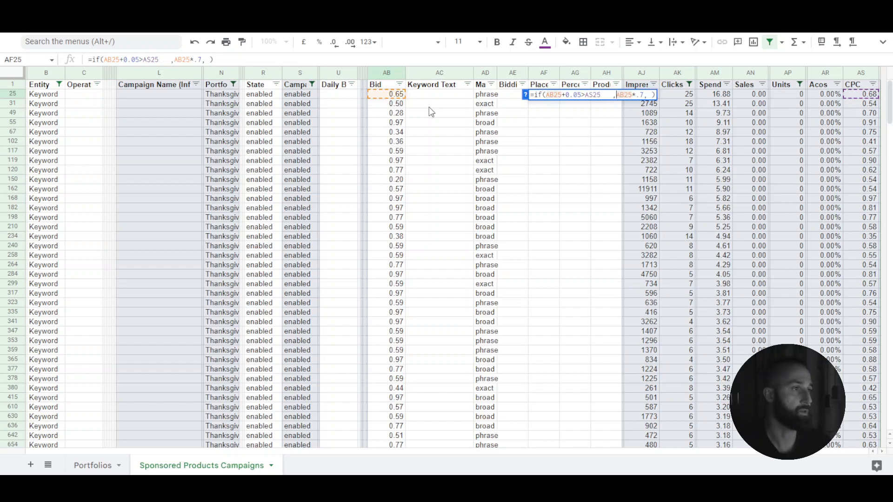
{"action": "key", "text": "Right"}
{"action": "key", "text": "Right"}
{"action": "key", "text": "Right"}
{"action": "key", "text": "Right"}
{"action": "key", "text": "Right"}
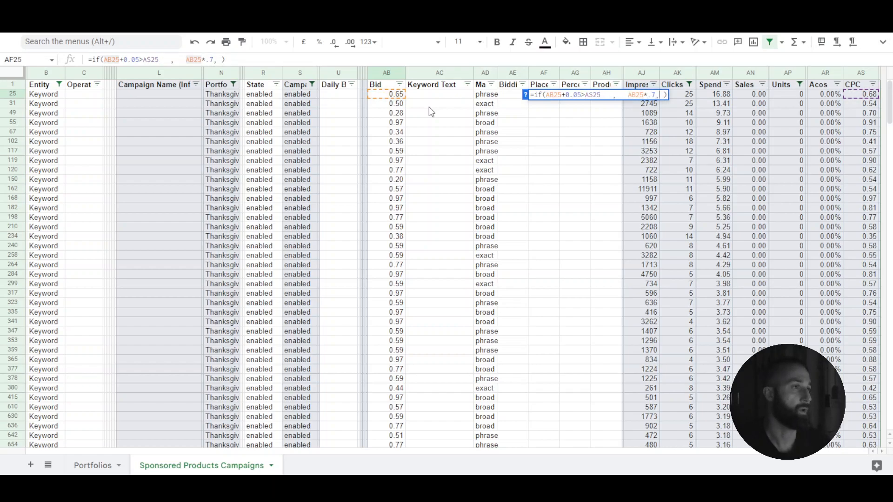
{"action": "key", "text": "Left"}
{"action": "key", "text": "BackSpace"}
{"action": "key", "text": "BackSpace"}
{"action": "key", "text": "BackSpace"}
{"action": "key", "text": "BackSpace"}
{"action": "key", "text": "Left"}
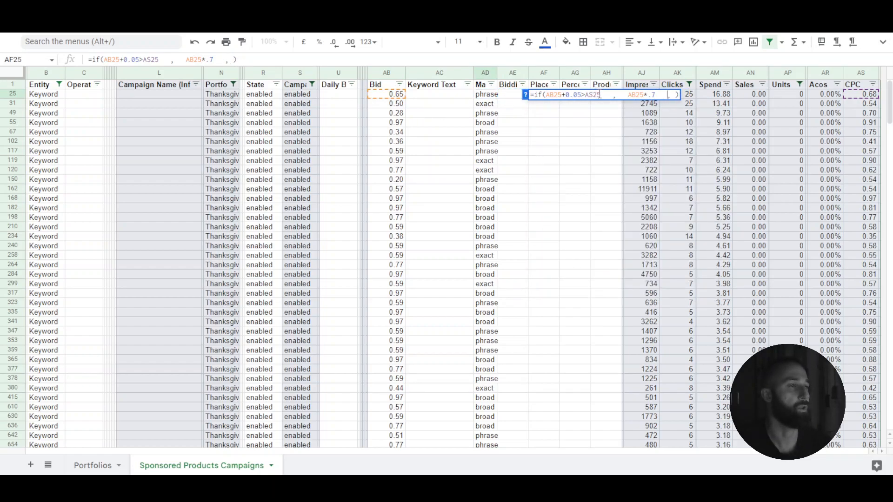
{"action": "left_click_drag", "start_coordinate": [605, 95], "coordinate": [546, 106]}
{"action": "left_click_drag", "start_coordinate": [628, 96], "coordinate": [675, 96]}
{"action": "key", "text": "Return"}
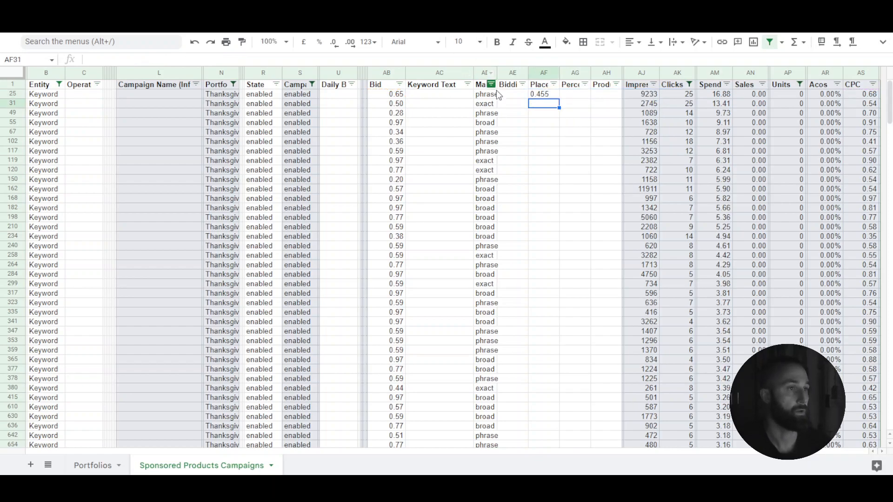
Compare the bid in AB25 with its CPC and fill the IF formula from AF25 down to AF198.
{"action": "left_click", "coordinate": [550, 94]}
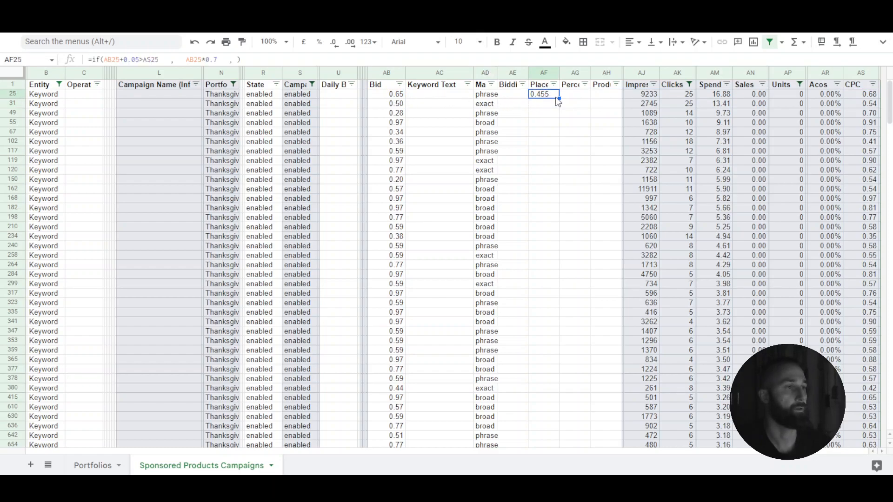
{"action": "left_click_drag", "start_coordinate": [400, 95], "coordinate": [878, 96]}
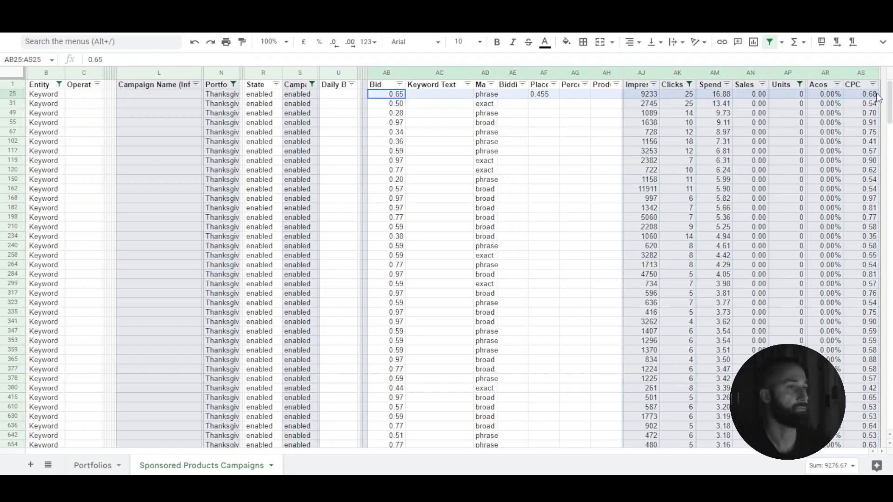
{"action": "left_click", "coordinate": [563, 115]}
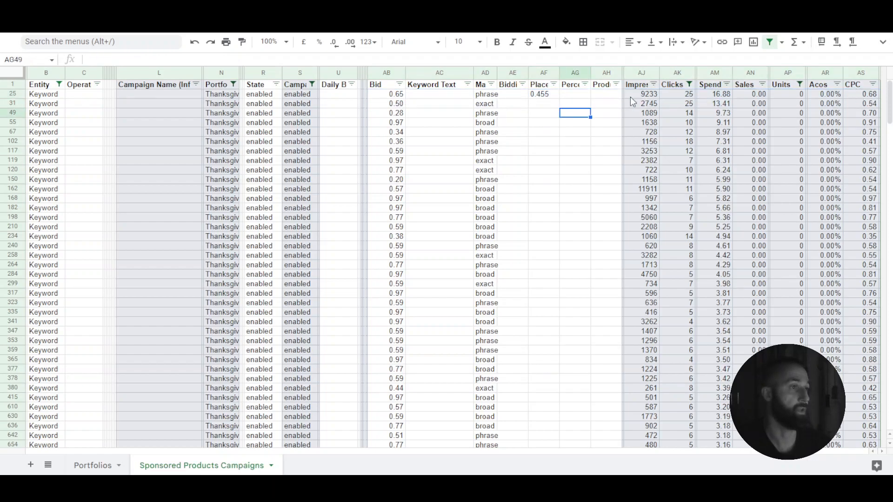
{"action": "left_click", "coordinate": [401, 94]}
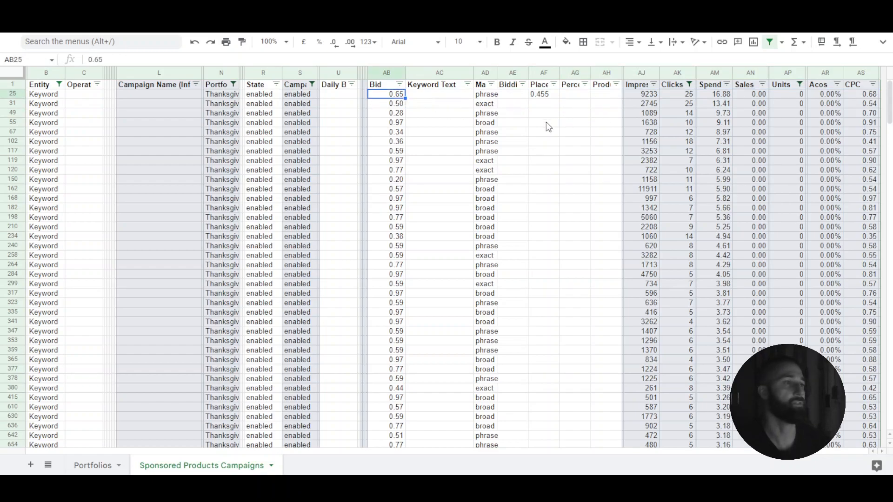
{"action": "left_click", "coordinate": [548, 95]}
{"action": "left_click_drag", "start_coordinate": [559, 98], "coordinate": [558, 219]}
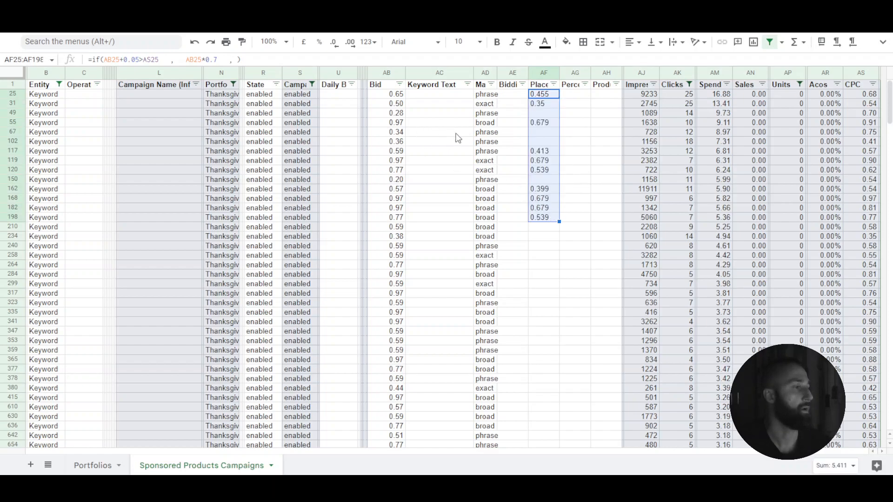
Change the amount added to the bid in the AF25 formula to 0.02 and fill the formula down to AF258.
{"action": "double_click", "coordinate": [547, 95]}
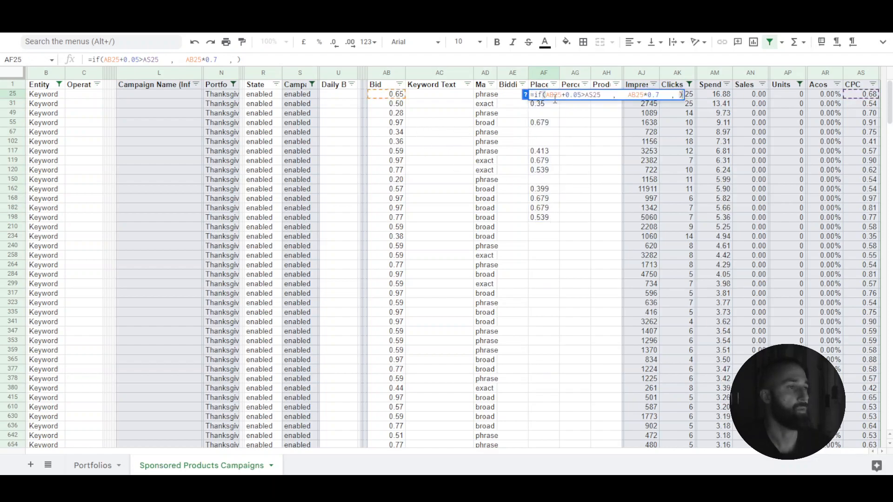
{"action": "type", "text": "2"}
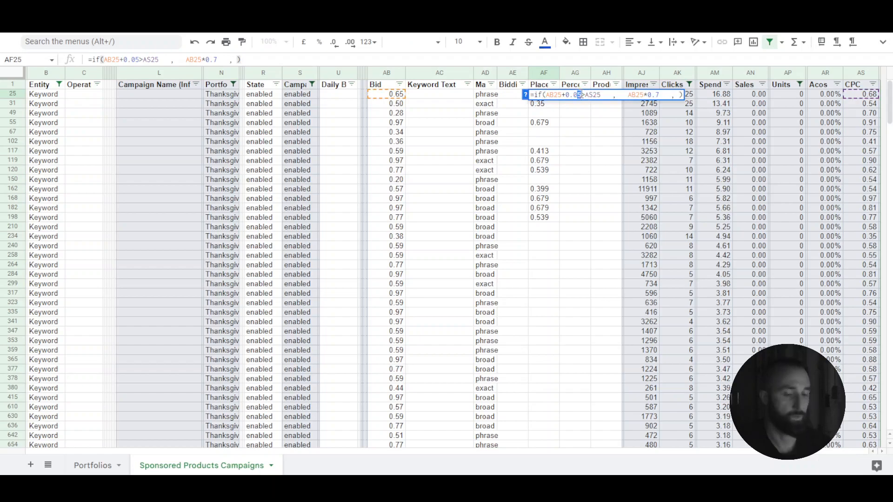
{"action": "key", "text": "Return"}
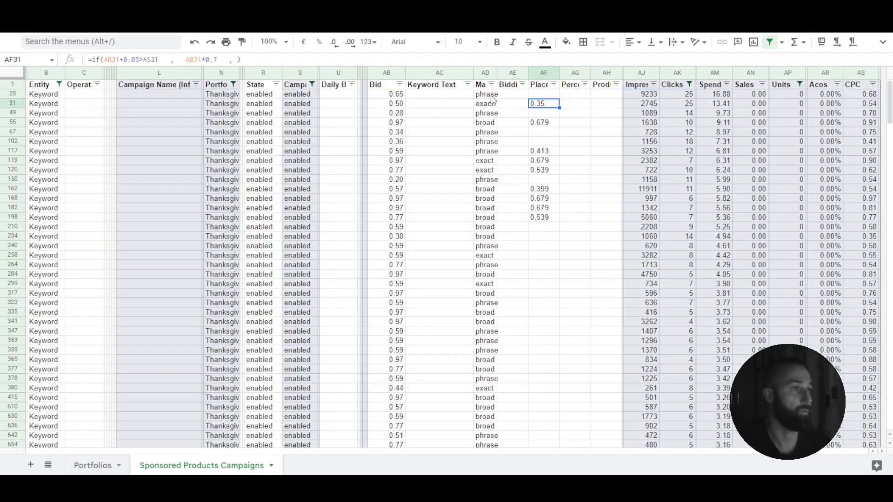
{"action": "key", "text": "Up"}
{"action": "left_click_drag", "start_coordinate": [560, 97], "coordinate": [561, 254]}
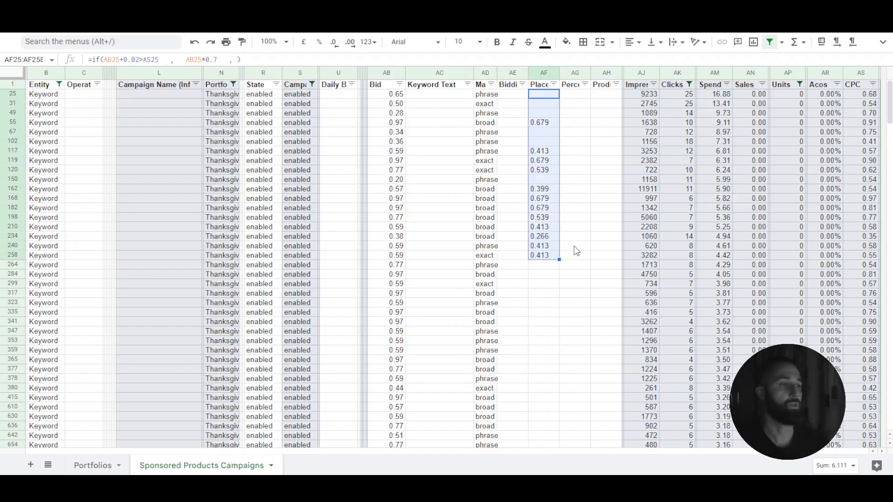
Compare the bids with the CPC in rows 49, 67 and 102, where the Placement column is blank.
{"action": "left_click_drag", "start_coordinate": [398, 116], "coordinate": [566, 120]}
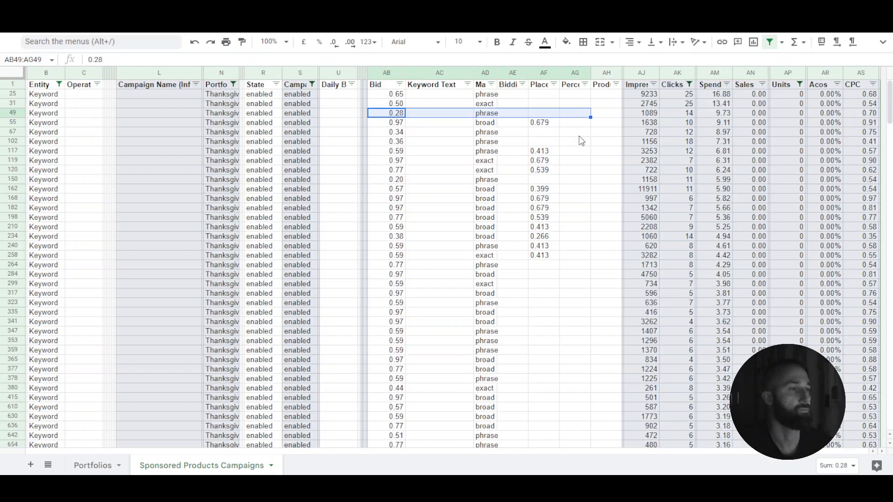
{"action": "left_click", "coordinate": [398, 117]}
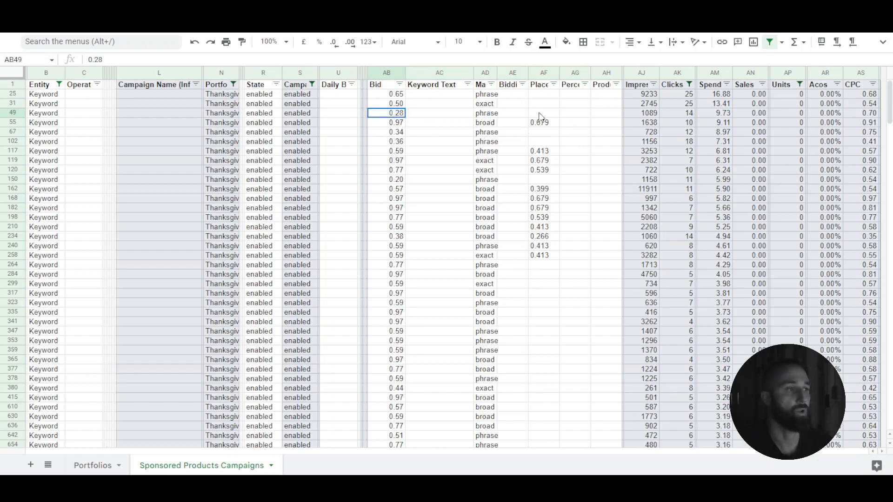
{"action": "key", "text": "shift+Right"}
{"action": "key", "text": "shift+Right"}
{"action": "key", "text": "shift+Right"}
{"action": "key", "text": "shift+Right"}
{"action": "key", "text": "shift+Right"}
{"action": "key", "text": "shift+Right"}
{"action": "key", "text": "shift+Right"}
{"action": "key", "text": "shift+Right"}
{"action": "key", "text": "shift+Right"}
{"action": "key", "text": "shift+Right"}
{"action": "key", "text": "shift+Right"}
{"action": "key", "text": "shift+Right"}
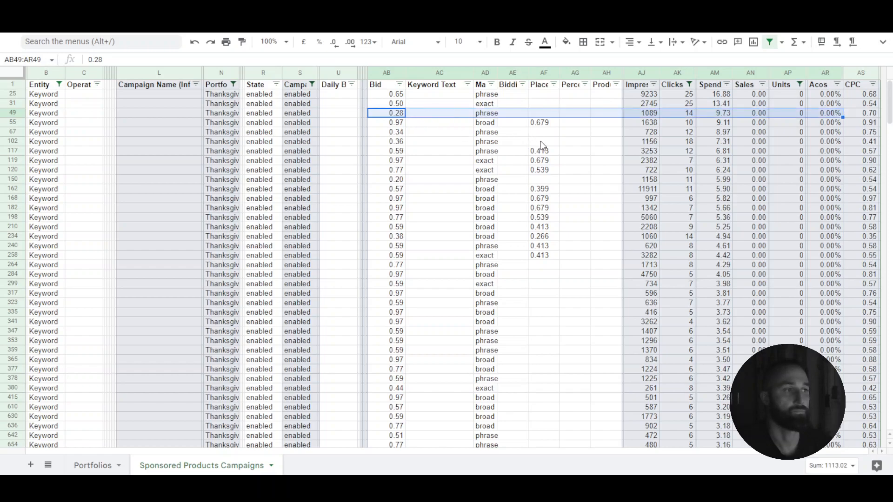
{"action": "left_click_drag", "start_coordinate": [395, 132], "coordinate": [874, 145]}
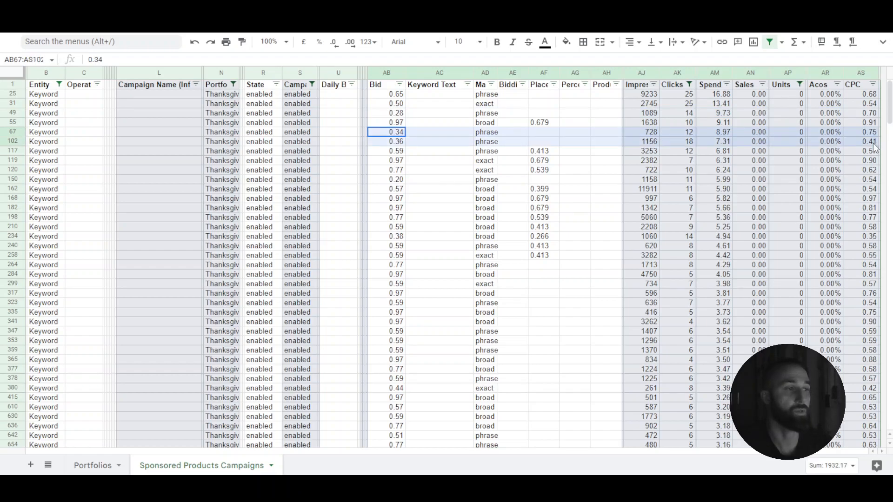
Wrap AB25*0.7 in the AF25 formula in a ROUND function with 2 decimal places.
{"action": "left_click", "coordinate": [542, 207]}
{"action": "left_click", "coordinate": [546, 96]}
{"action": "double_click", "coordinate": [548, 98]}
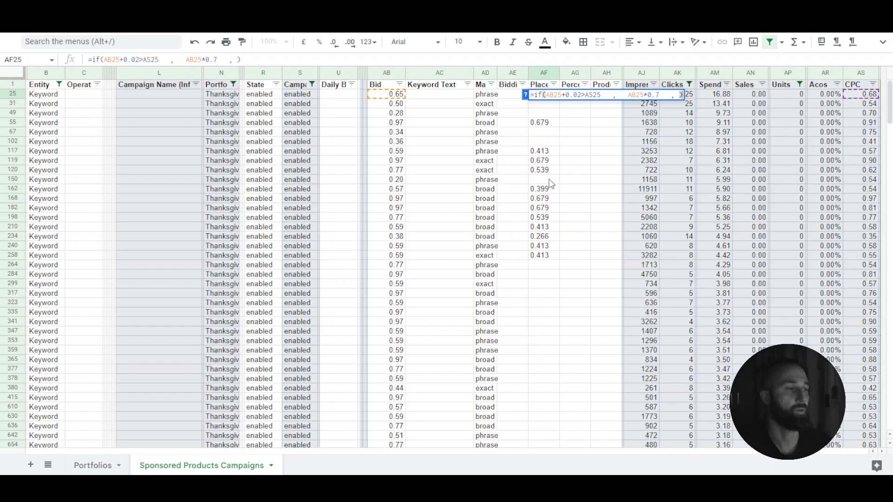
{"action": "left_click_drag", "start_coordinate": [633, 95], "coordinate": [628, 95]}
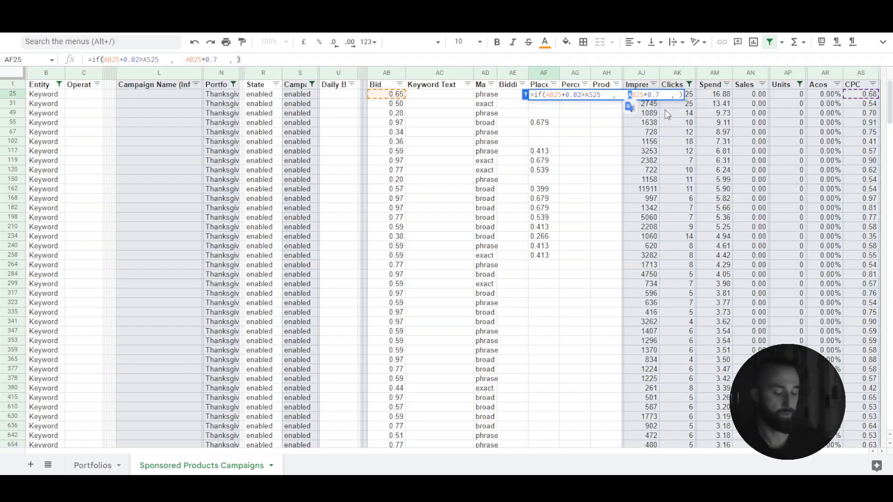
{"action": "type", "text": "round(AB25*0.7"}
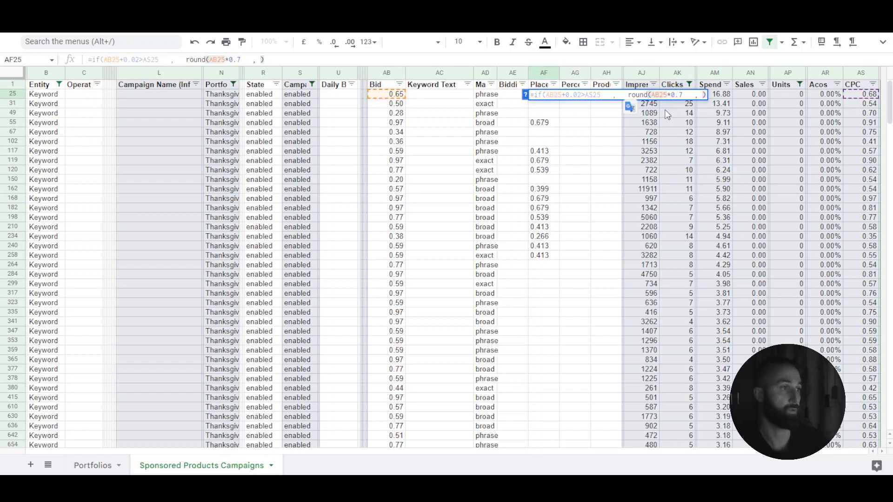
{"action": "type", "text": ",2"}
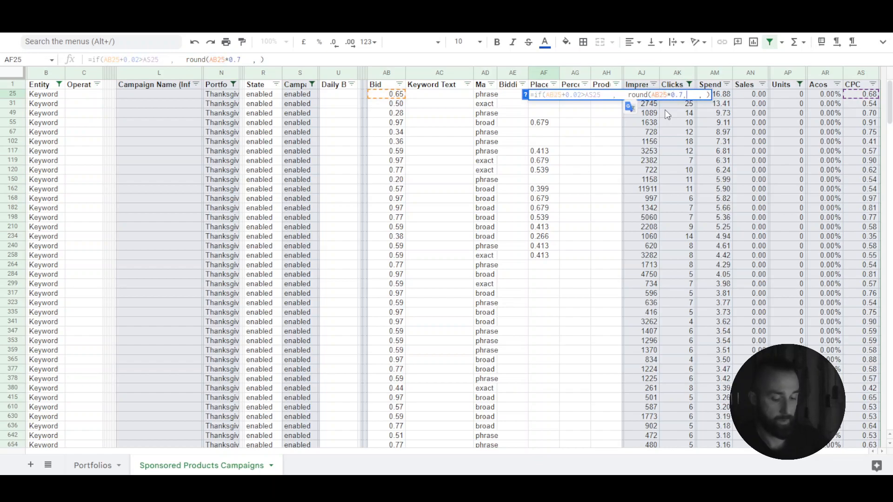
{"action": "type", "text": ")"}
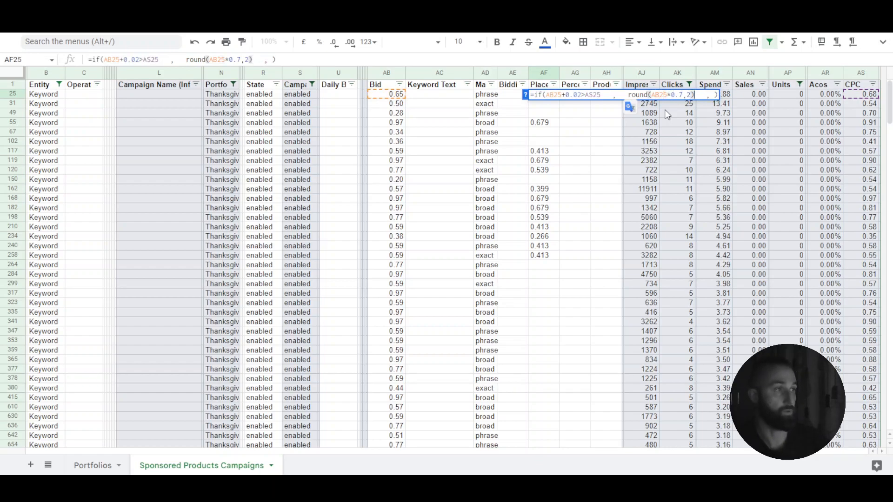
{"action": "key", "text": "Return"}
Fill the rounded bid formula from AF25 down to AF258.
{"action": "left_click", "coordinate": [546, 95]}
{"action": "left_click_drag", "start_coordinate": [563, 100], "coordinate": [560, 257]}
{"action": "left_click", "coordinate": [544, 285]}
{"action": "mouse_move", "coordinate": [541, 289]}
{"action": "left_mouse_down"}
{"action": "mouse_move", "coordinate": [543, 102]}
{"action": "mouse_move", "coordinate": [539, 292]}
{"action": "left_mouse_up"}
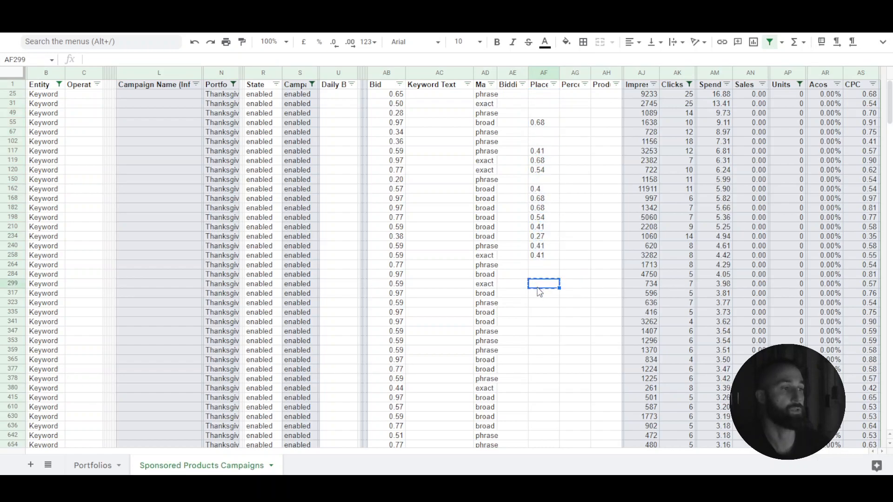
{"action": "left_click", "coordinate": [575, 303]}
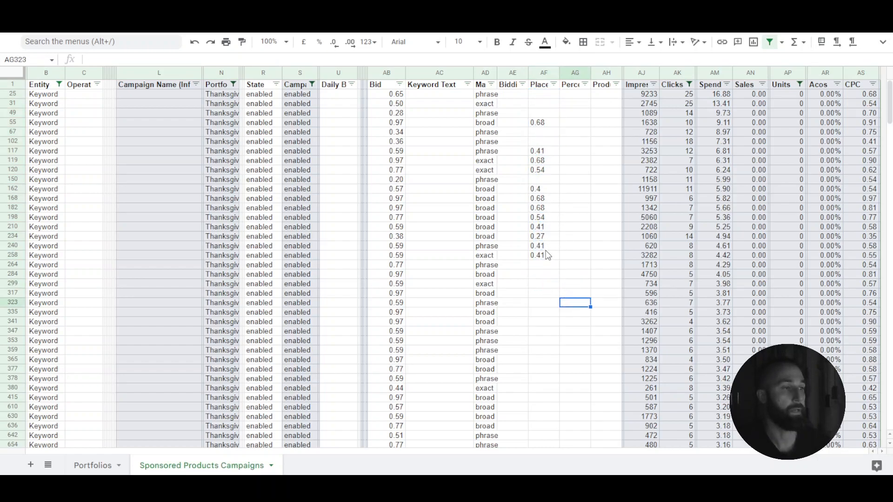
Add AB25 as the value-if-false argument of the AF25 formula and fill the formula down to AF258.
{"action": "left_click", "coordinate": [542, 97]}
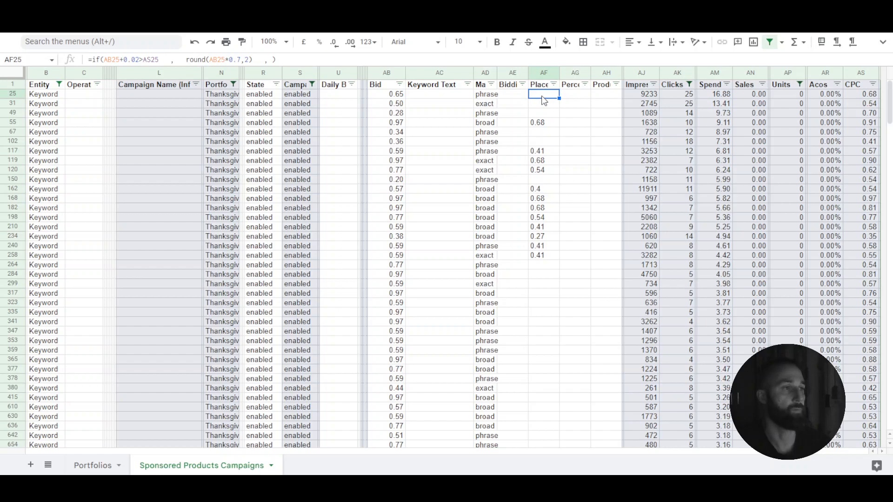
{"action": "double_click", "coordinate": [545, 100]}
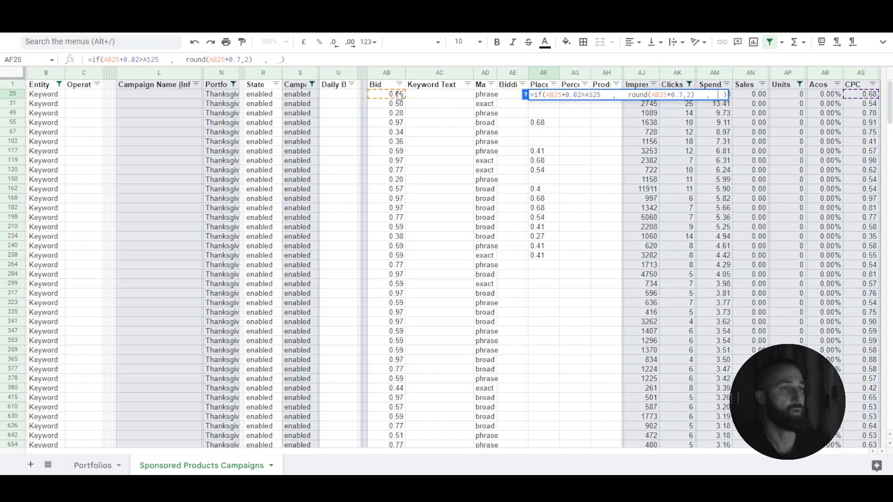
{"action": "key", "text": "Return"}
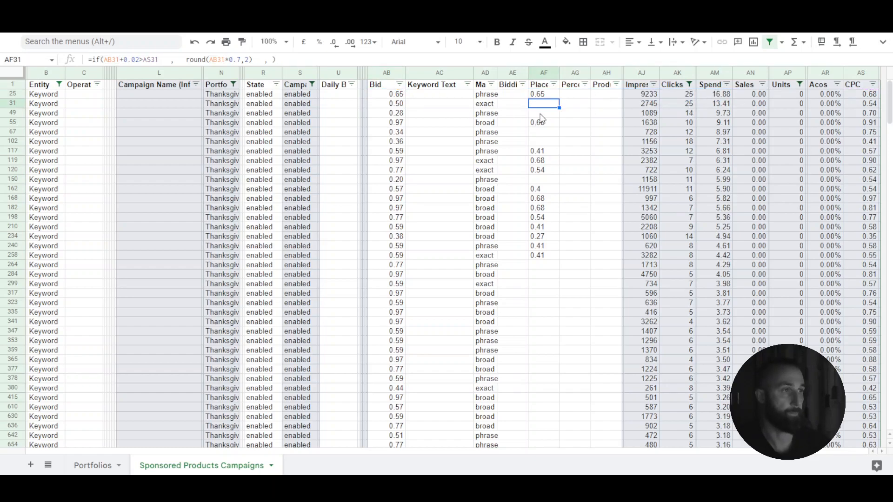
{"action": "mouse_move", "coordinate": [396, 95]}
{"action": "left_mouse_down"}
{"action": "mouse_move", "coordinate": [409, 94]}
{"action": "mouse_move", "coordinate": [397, 95]}
{"action": "left_mouse_up"}
{"action": "left_click", "coordinate": [554, 95]}
{"action": "left_click_drag", "start_coordinate": [559, 98], "coordinate": [558, 258]}
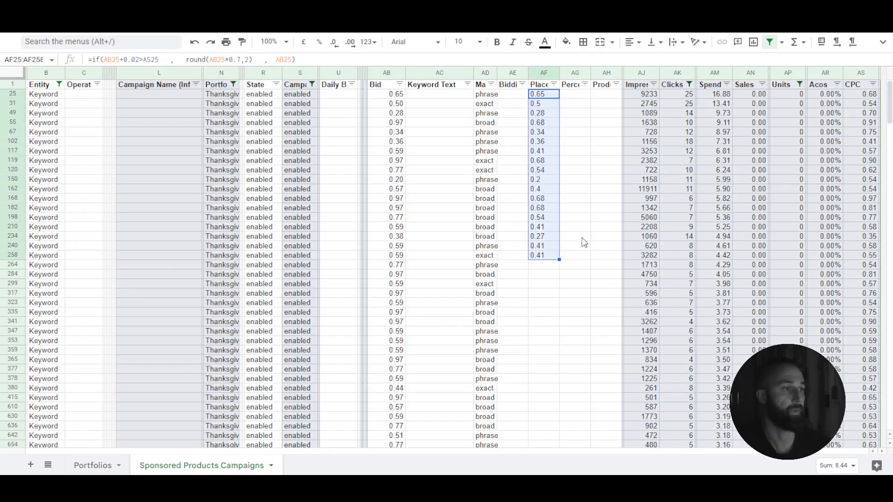
Begin an IF formula in AG25 with the condition AB25<>AF25.
{"action": "left_click", "coordinate": [576, 93]}
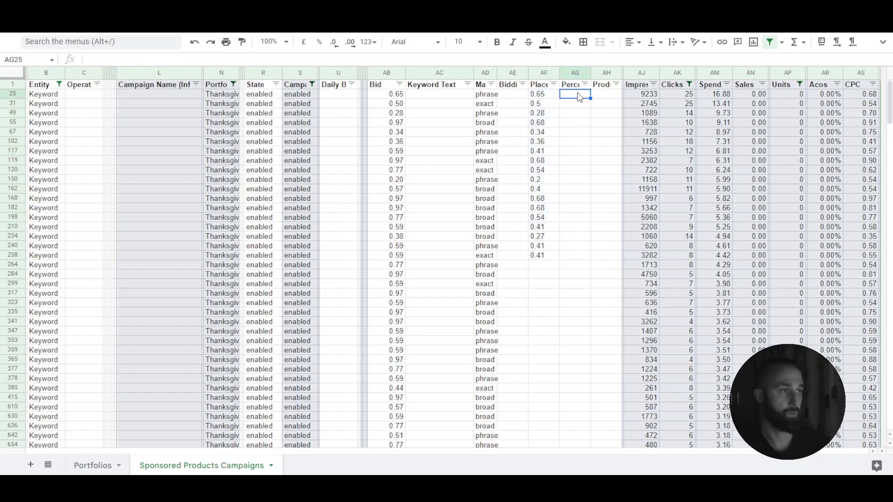
{"action": "type", "text": "=if("}
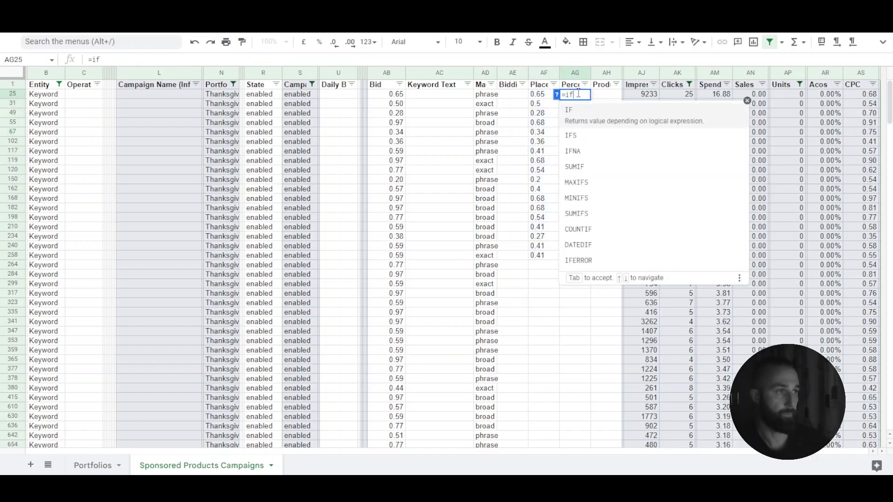
{"action": "left_click", "coordinate": [398, 95]}
{"action": "type", "text": "<>"}
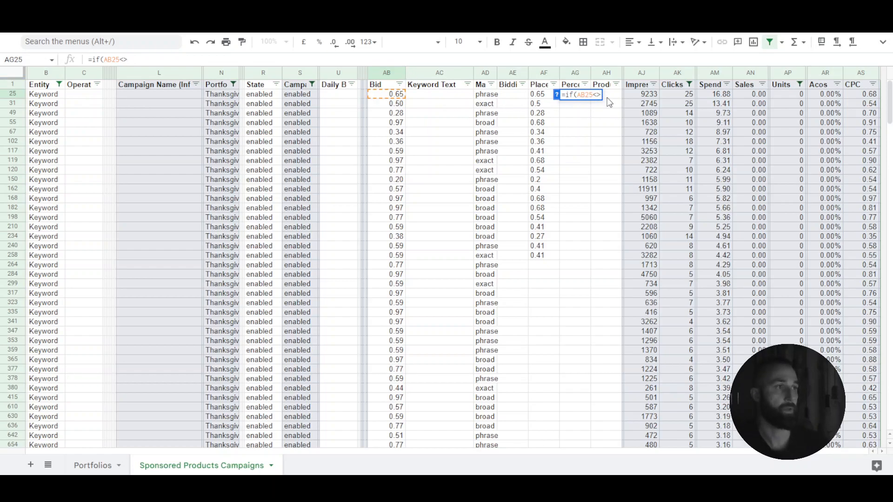
{"action": "left_click", "coordinate": [537, 95]}
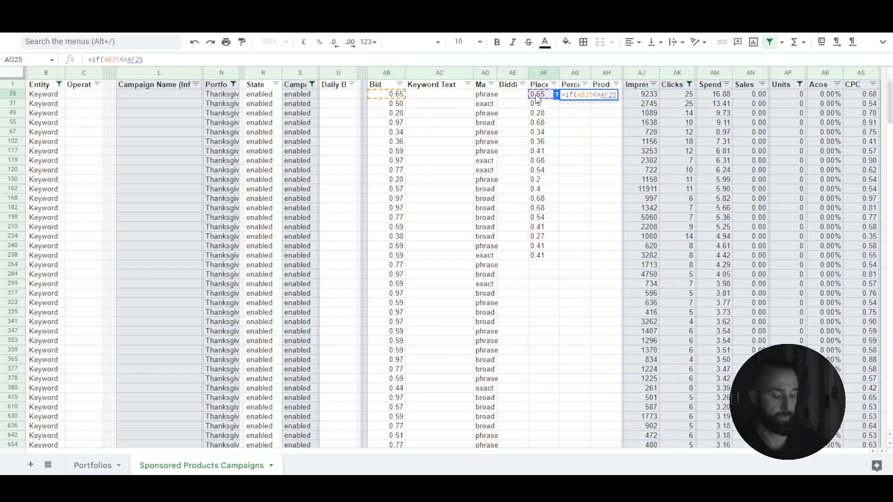
{"action": "type", "text": ","}
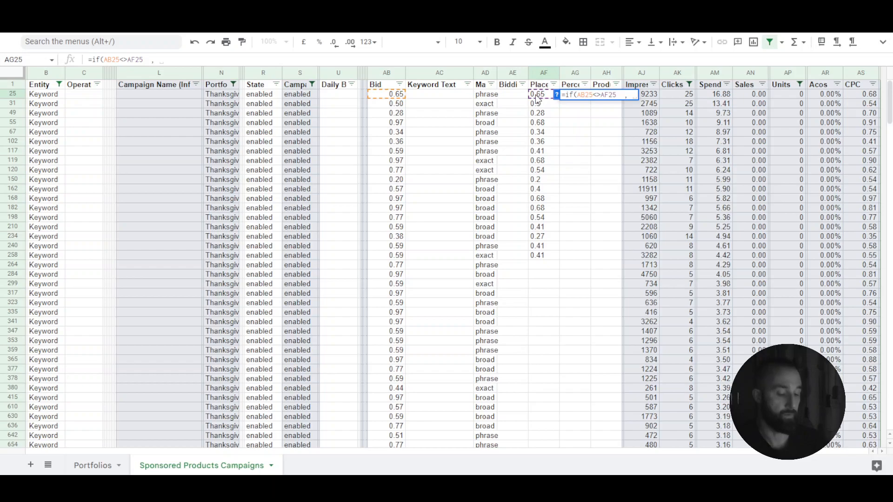
Complete the AG25 formula with "updete" as the true result and an empty false result, and fill it down to AG258.
{"action": "type", "text": "\"upde"}
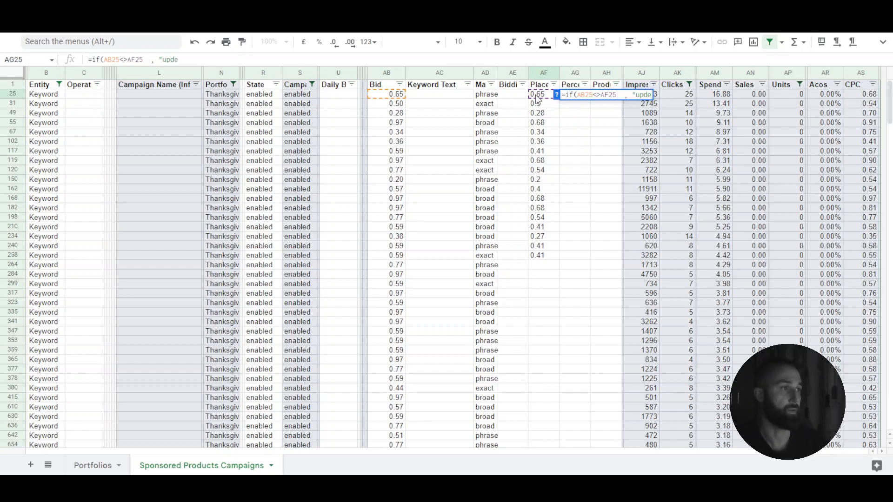
{"action": "type", "text": "te\""}
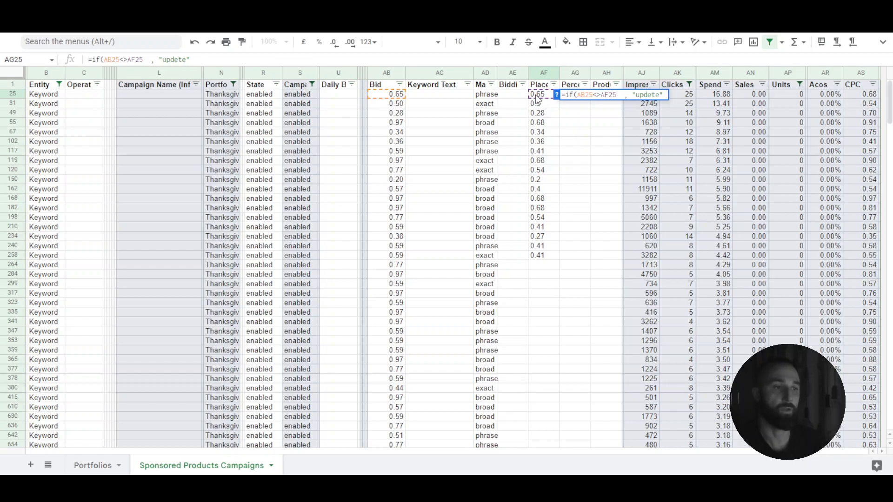
{"action": "type", "text": ", "}
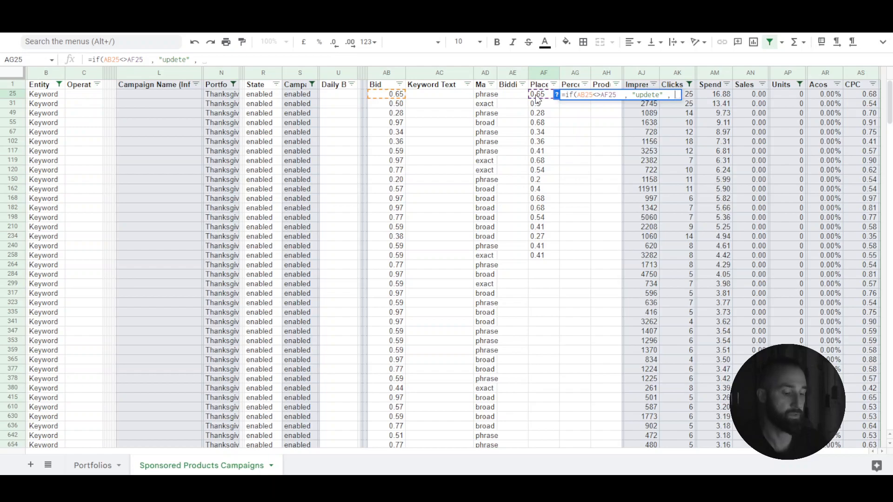
{"action": "type", "text": ")"}
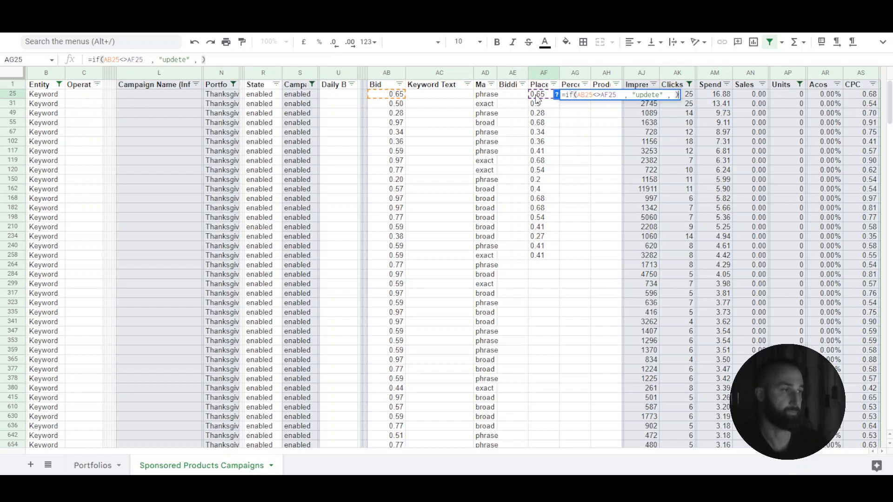
{"action": "key", "text": "Return"}
{"action": "left_click", "coordinate": [589, 96]}
{"action": "left_click_drag", "start_coordinate": [590, 97], "coordinate": [608, 282]}
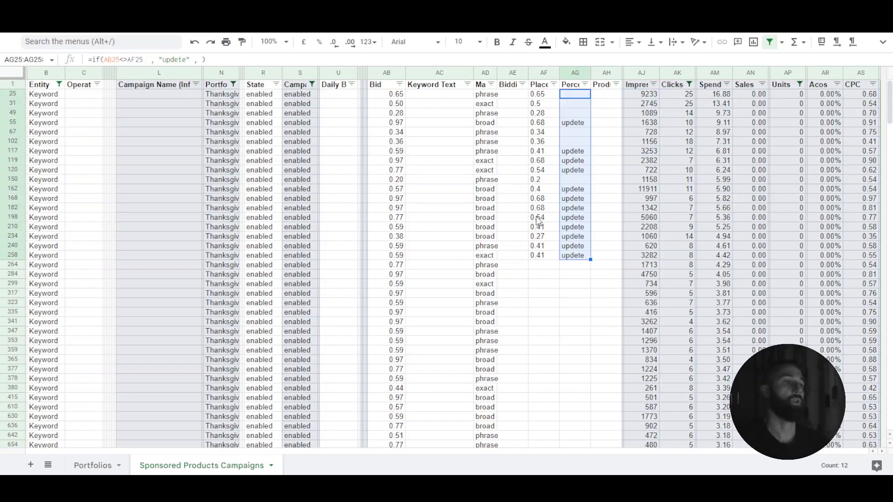
Compare the original bids in column AB with the calculated bids in column AF for rows 55 and 102.
{"action": "left_click", "coordinate": [576, 123]}
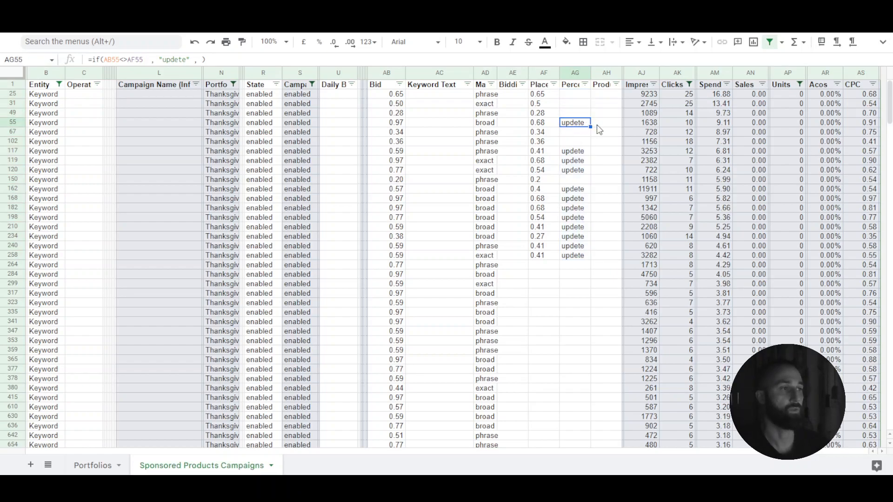
{"action": "left_click", "coordinate": [394, 124]}
{"action": "key", "text": "Right"}
{"action": "key", "text": "Right"}
{"action": "key", "text": "Right"}
{"action": "key", "text": "Right"}
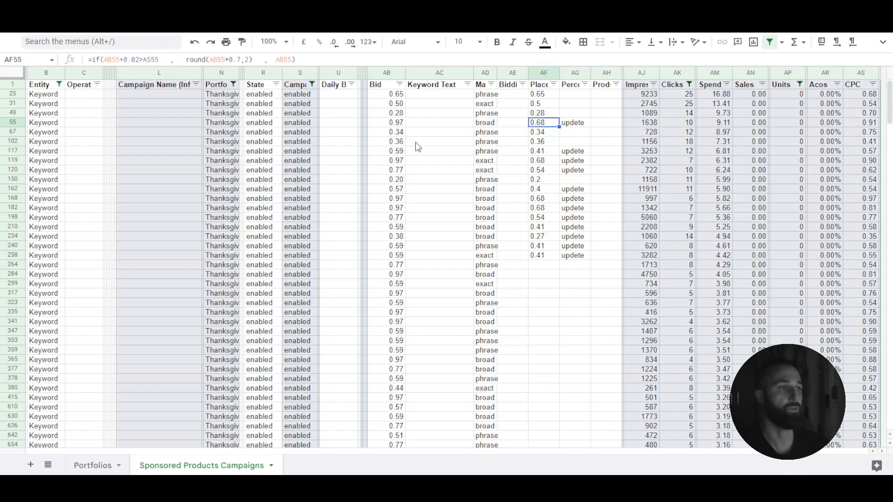
{"action": "left_click", "coordinate": [395, 141]}
{"action": "left_click", "coordinate": [532, 141]}
{"action": "left_click", "coordinate": [391, 141]}
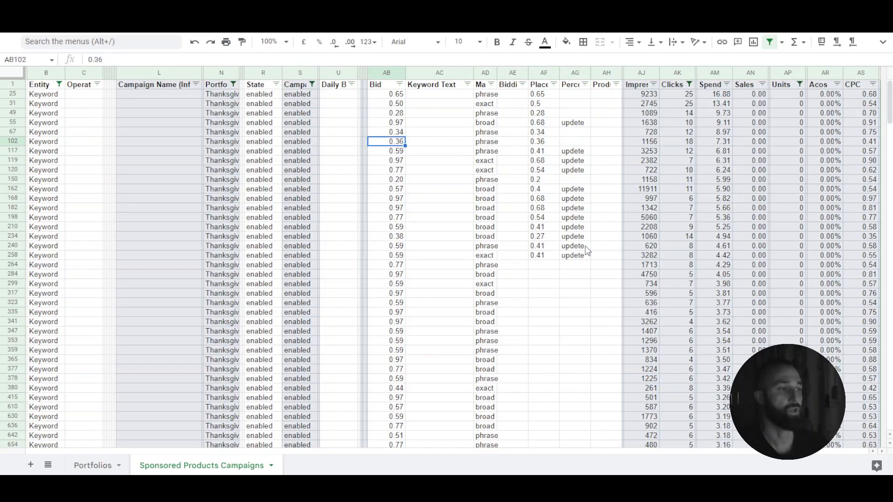
Copy the results in AG25:AG258 and paste them as values only into the Operation column from C25.
{"action": "left_click_drag", "start_coordinate": [582, 260], "coordinate": [574, 94]}
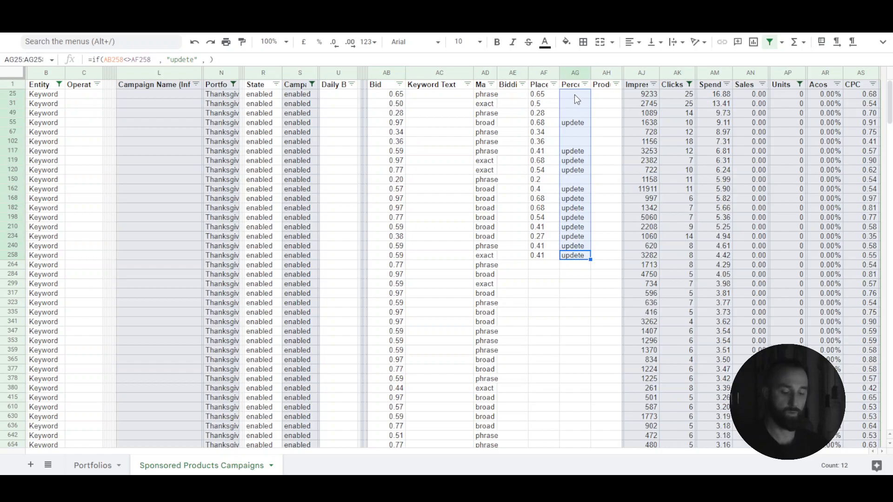
{"action": "key", "text": "ctrl+c"}
{"action": "left_click", "coordinate": [92, 95]}
{"action": "key", "text": "ctrl+v"}
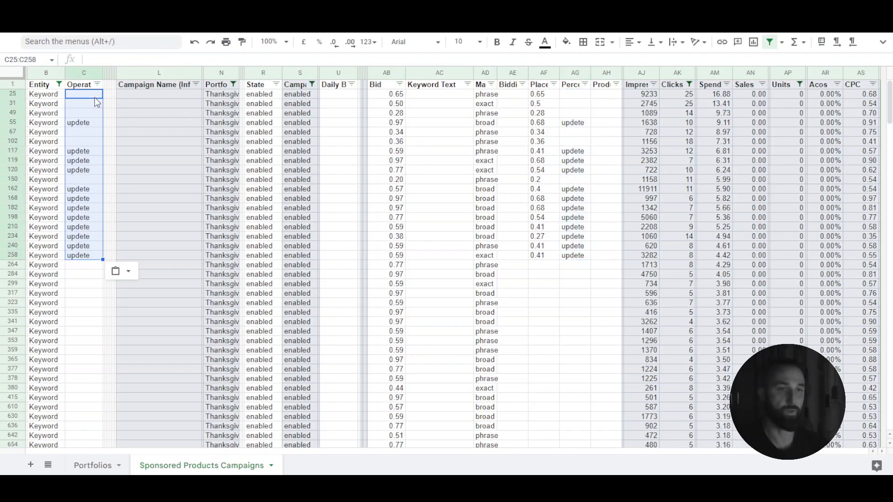
{"action": "right_click", "coordinate": [90, 97]}
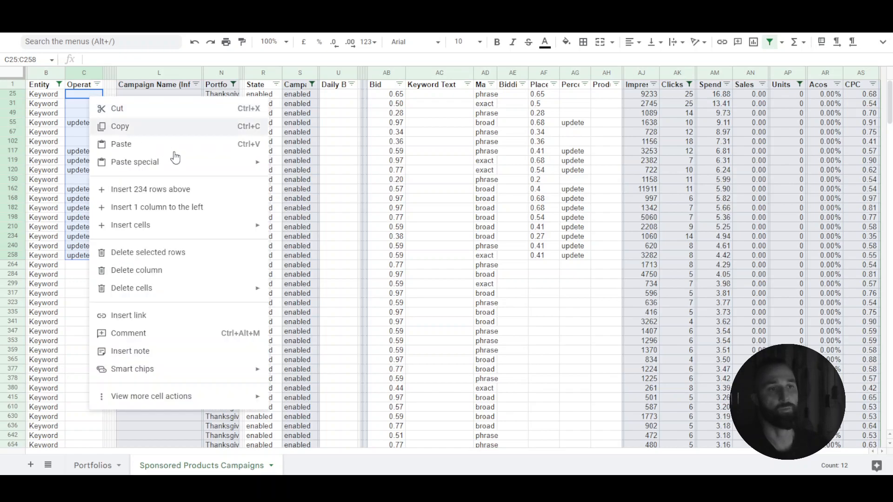
{"action": "mouse_move", "coordinate": [180, 164]}
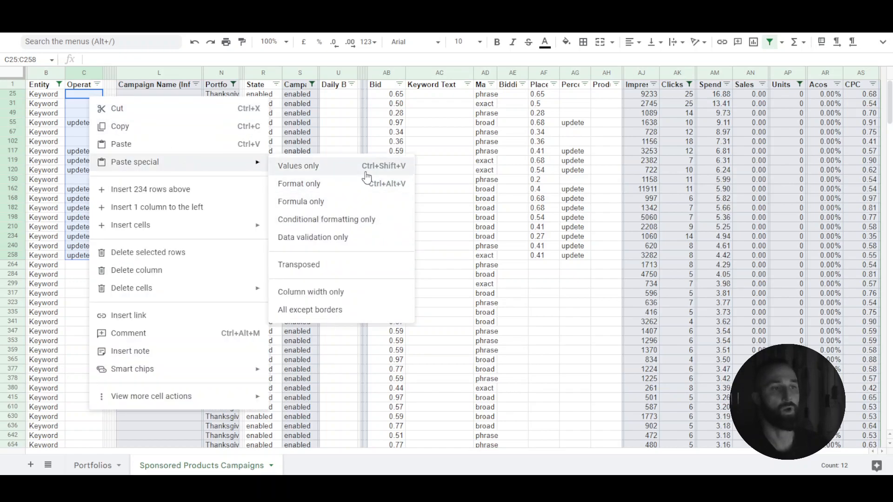
{"action": "left_click", "coordinate": [486, 237]}
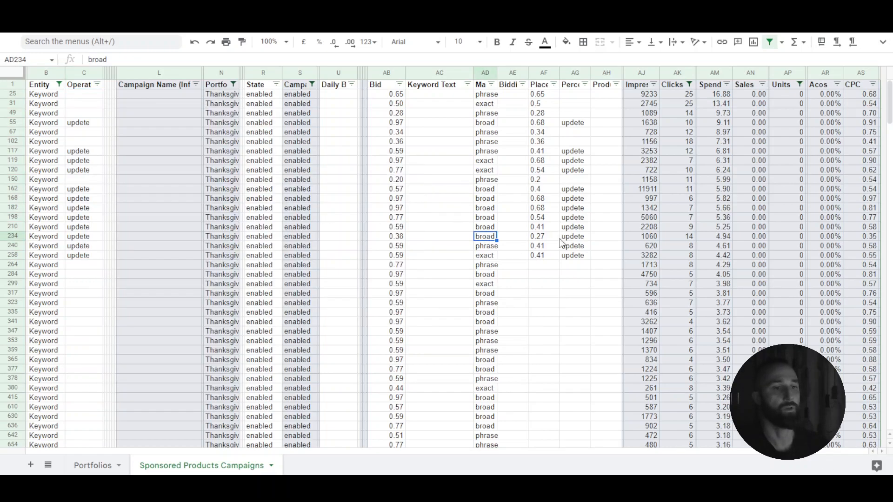
Compare the content of C258 with the formula in AG258, and clear the helper formulas in AG25:AG258.
{"action": "left_click", "coordinate": [84, 256]}
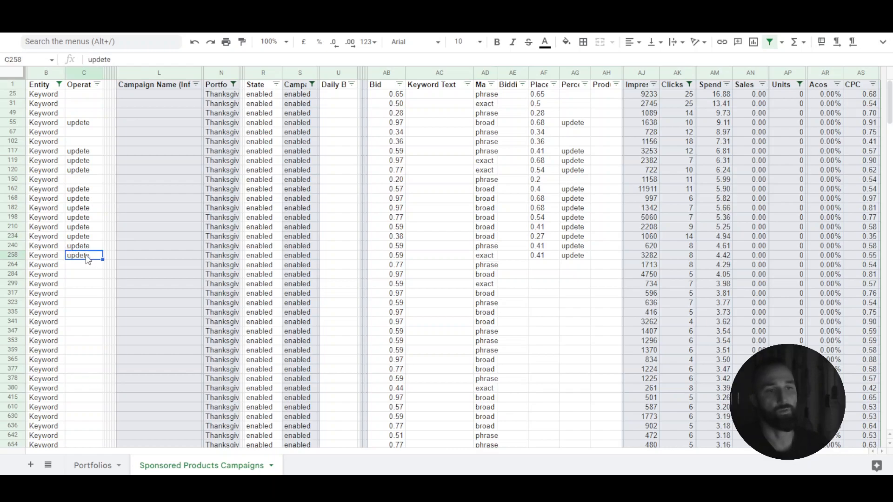
{"action": "double_click", "coordinate": [103, 59]}
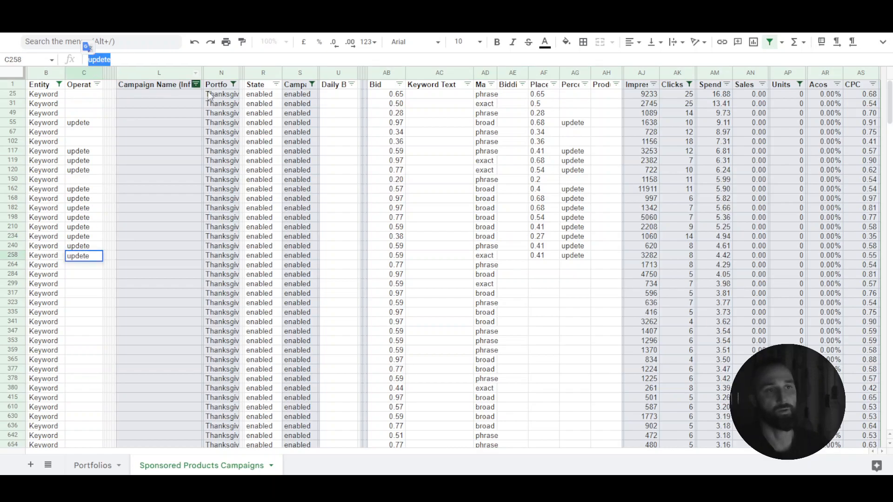
{"action": "left_click", "coordinate": [577, 258]}
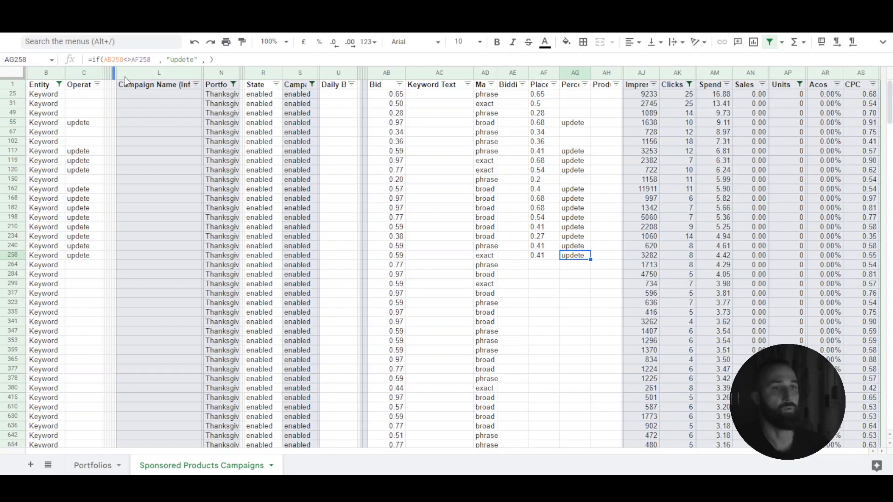
{"action": "left_click", "coordinate": [84, 292]}
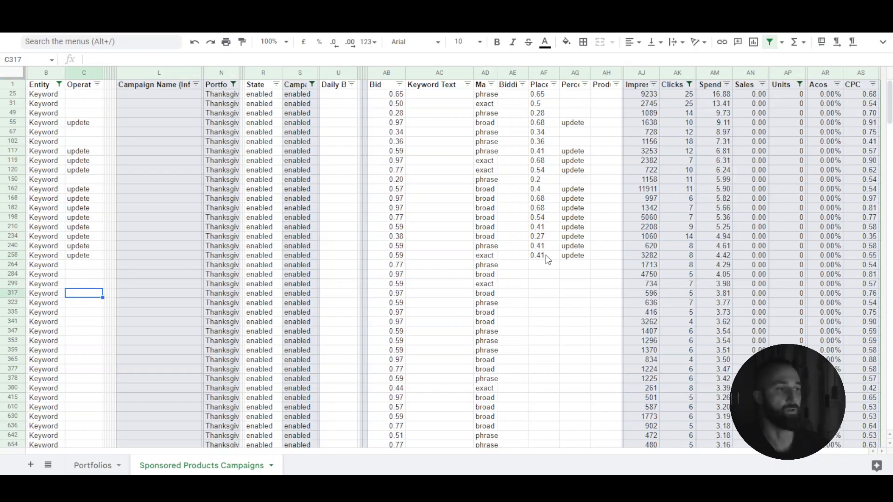
{"action": "left_click_drag", "start_coordinate": [583, 259], "coordinate": [574, 92]}
{"action": "key", "text": "Delete"}
Copy the calculated bids in AF25:AF258 as values only into the Bid column from AB25, and clear the helper formulas in column AF.
{"action": "left_click_drag", "start_coordinate": [544, 259], "coordinate": [523, 95]}
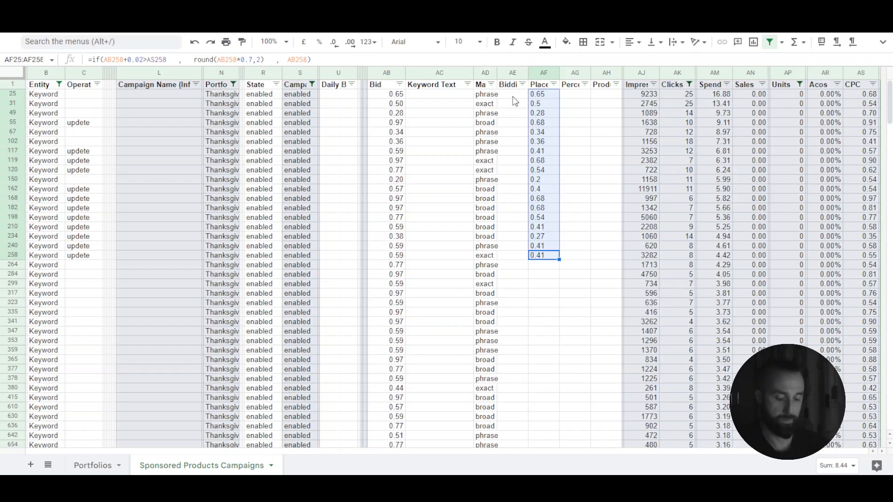
{"action": "key", "text": "ctrl+c"}
{"action": "left_click", "coordinate": [399, 95]}
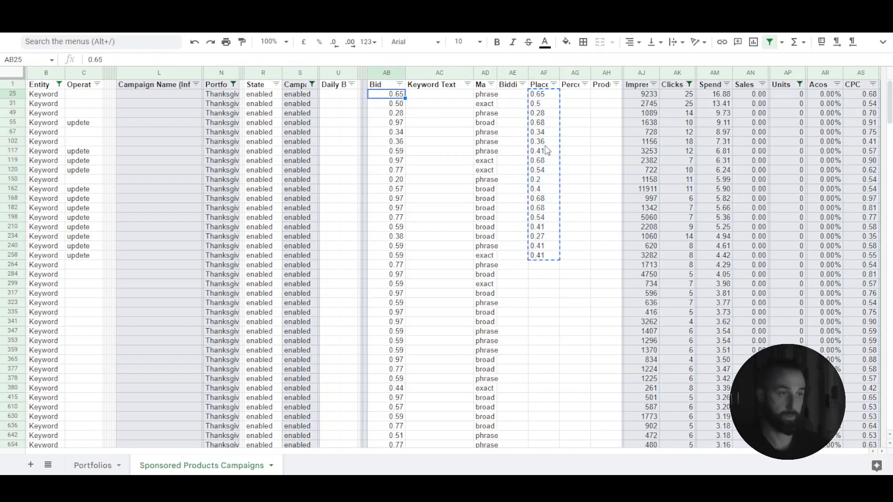
{"action": "key", "text": "ctrl+shift+v"}
{"action": "left_click_drag", "start_coordinate": [551, 278], "coordinate": [543, 99]}
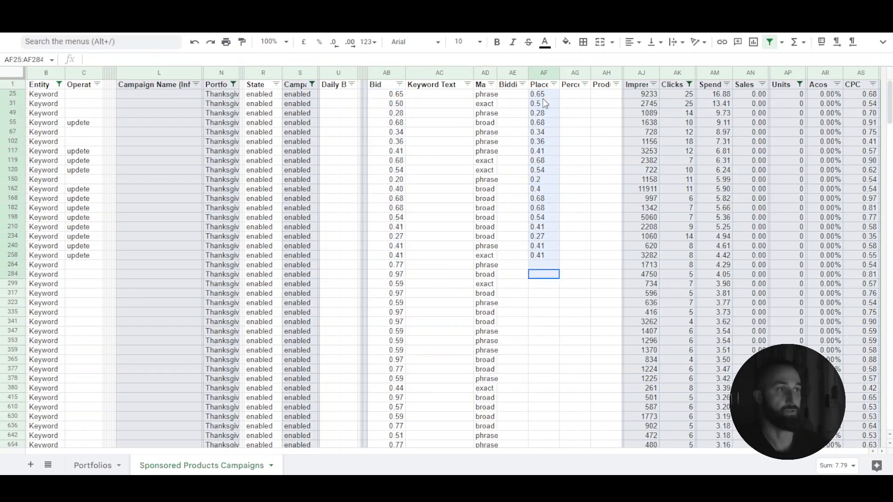
{"action": "key", "text": "Delete"}
{"action": "left_click", "coordinate": [583, 303]}
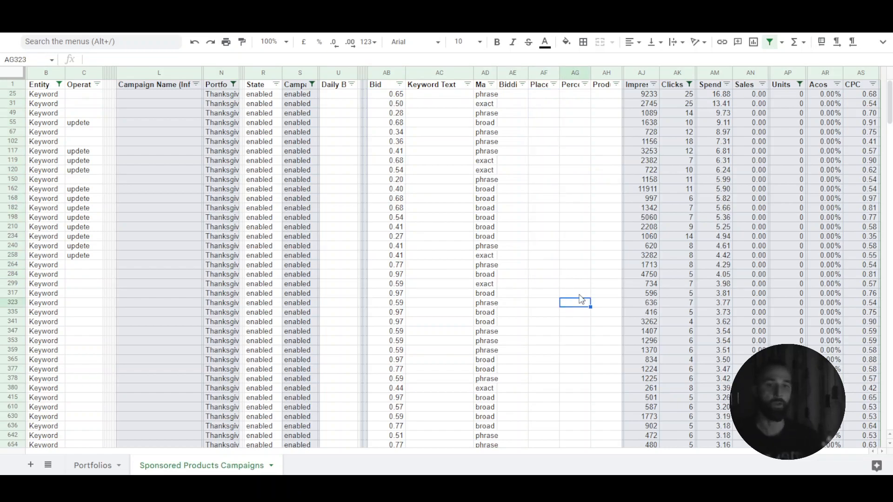
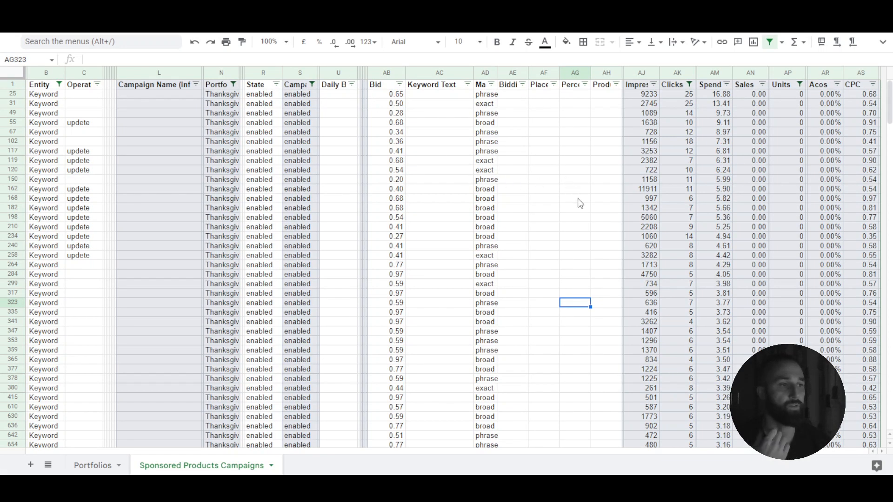
Filter the Units column to include every value except 0, and check the units of the listed keywords from row 7 to 391.
{"action": "left_click", "coordinate": [800, 85]}
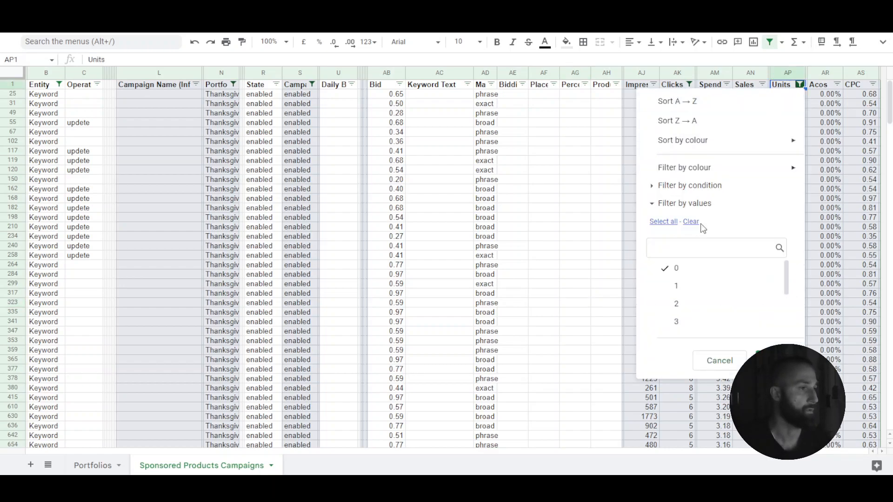
{"action": "left_click", "coordinate": [690, 222]}
{"action": "left_click", "coordinate": [663, 221]}
{"action": "left_click", "coordinate": [678, 269]}
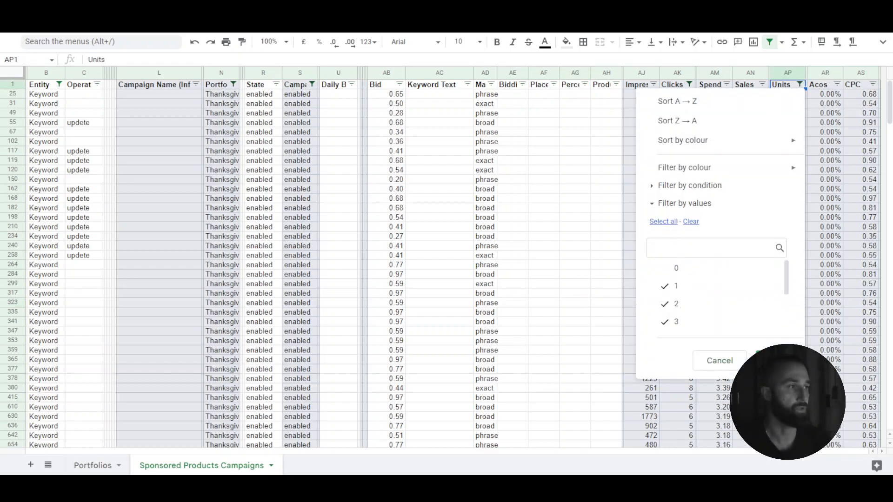
{"action": "left_click", "coordinate": [772, 361]}
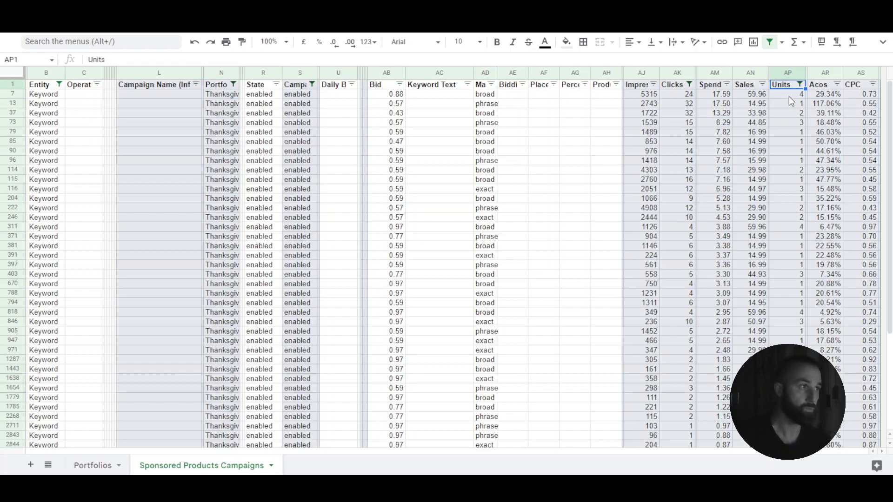
{"action": "left_click_drag", "start_coordinate": [791, 98], "coordinate": [792, 255]}
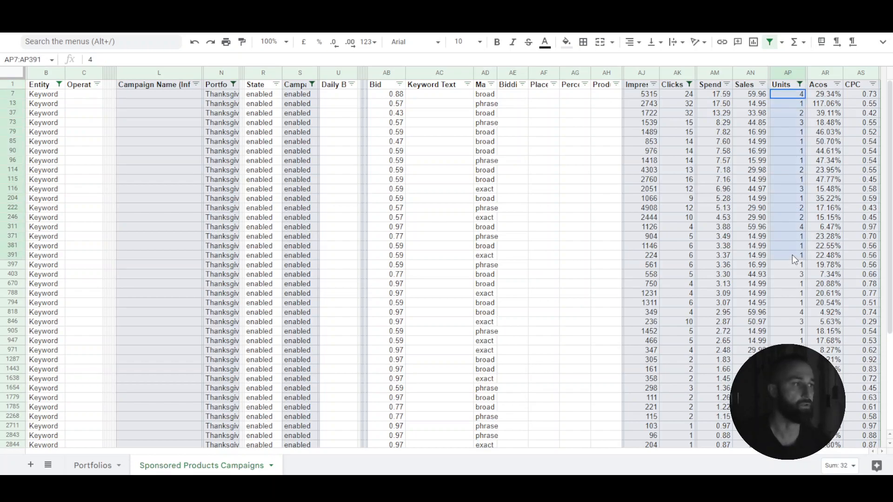
Filter the Acos column by condition to show only values greater than 0.40.
{"action": "left_click", "coordinate": [840, 181]}
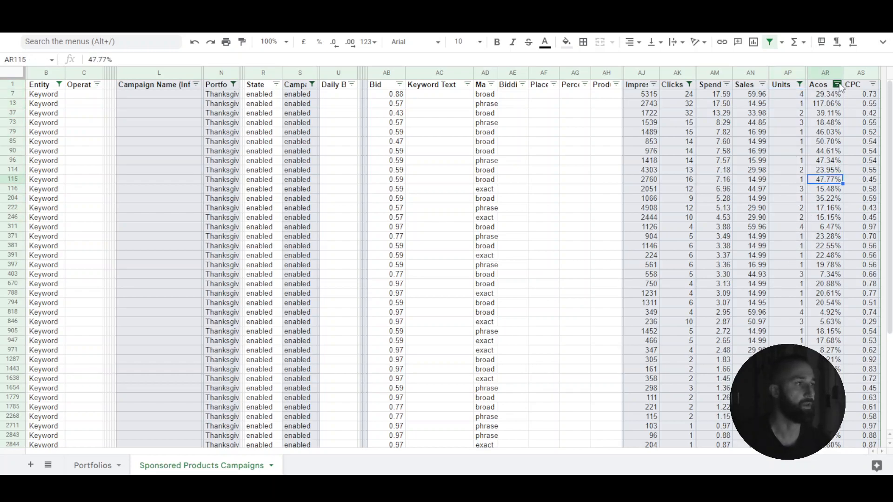
{"action": "left_click", "coordinate": [836, 85]}
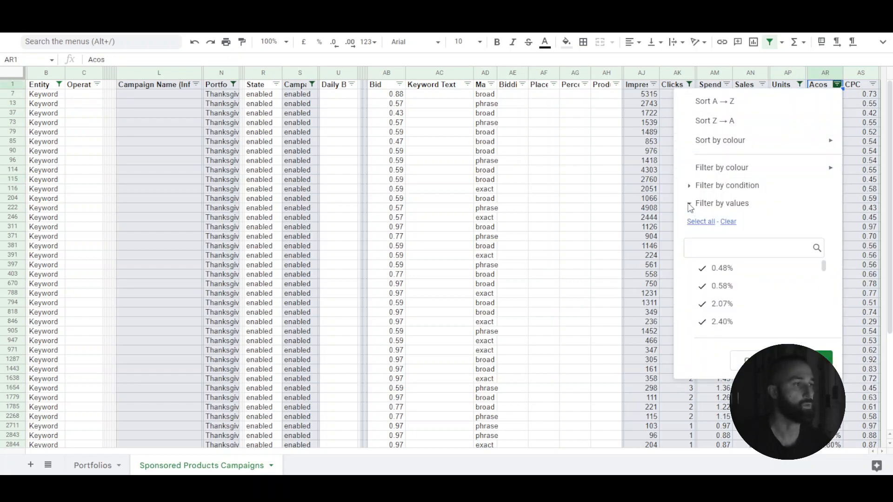
{"action": "left_click", "coordinate": [690, 204]}
{"action": "left_click", "coordinate": [692, 186]}
{"action": "left_click", "coordinate": [752, 212]}
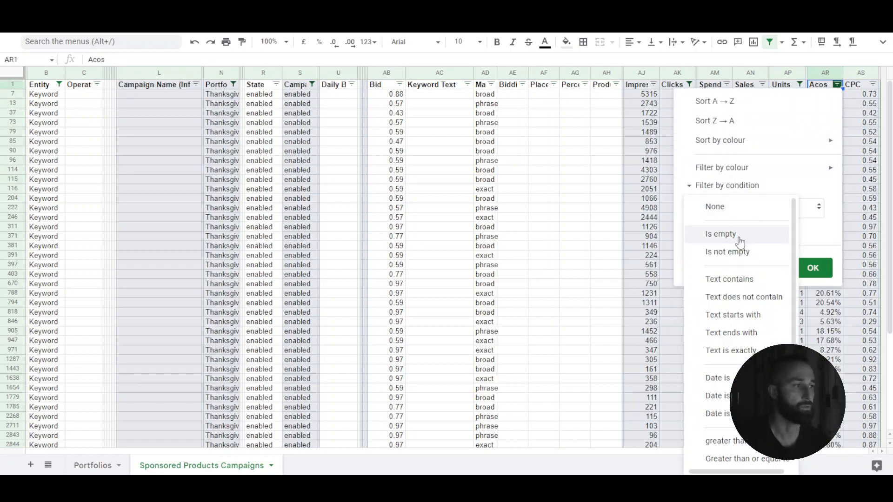
{"action": "scroll", "coordinate": [726, 363], "scroll_direction": "down", "scroll_amount": 3}
{"action": "left_click", "coordinate": [734, 303]}
{"action": "left_click", "coordinate": [727, 231]}
{"action": "type", "text": "0"}
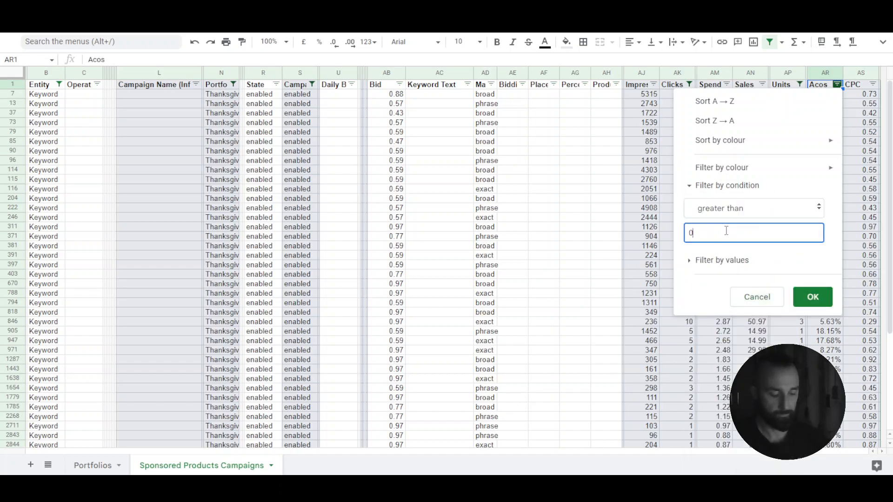
{"action": "type", "text": ".40"}
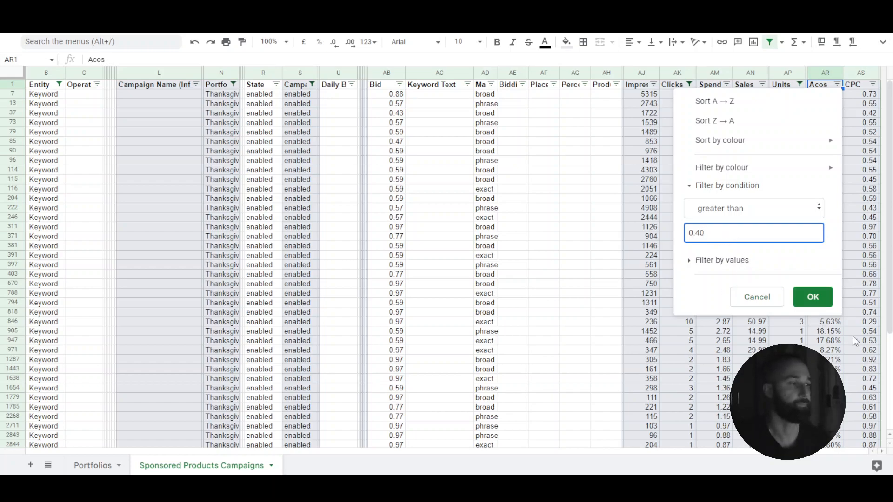
{"action": "left_click", "coordinate": [813, 298]}
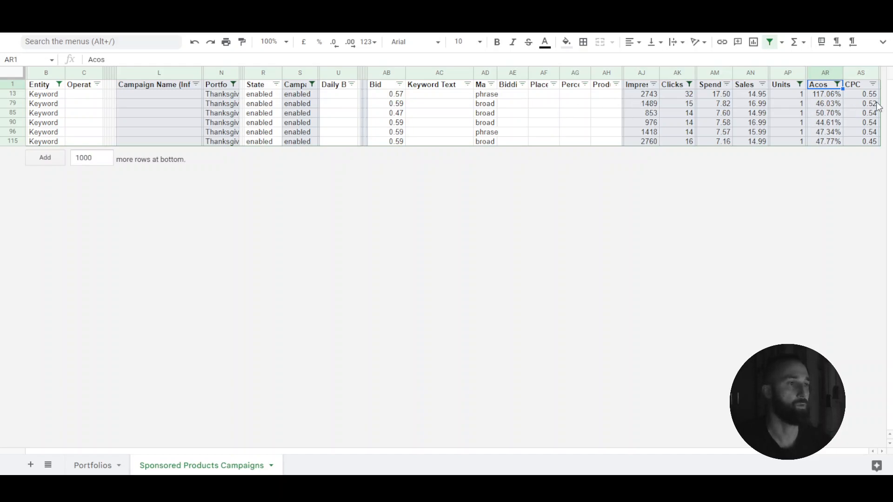
Enter the formula =ROUND(AB13*0.8,2) in AF13 and fill it down to AF115.
{"action": "left_click", "coordinate": [555, 94]}
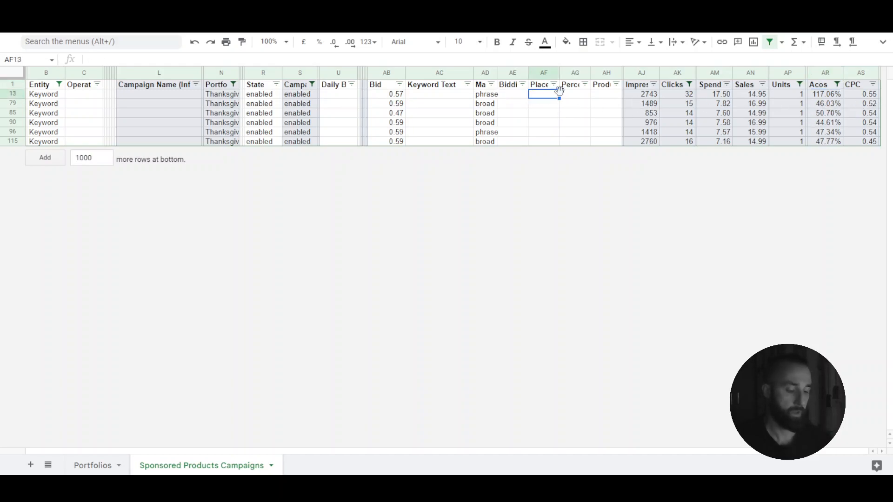
{"action": "type", "text": "="}
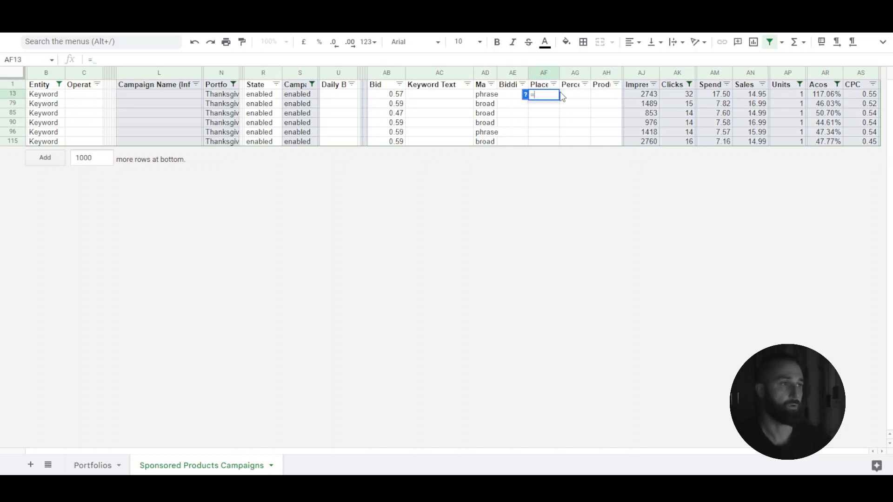
{"action": "type", "text": "round"}
{"action": "key", "text": "Tab"}
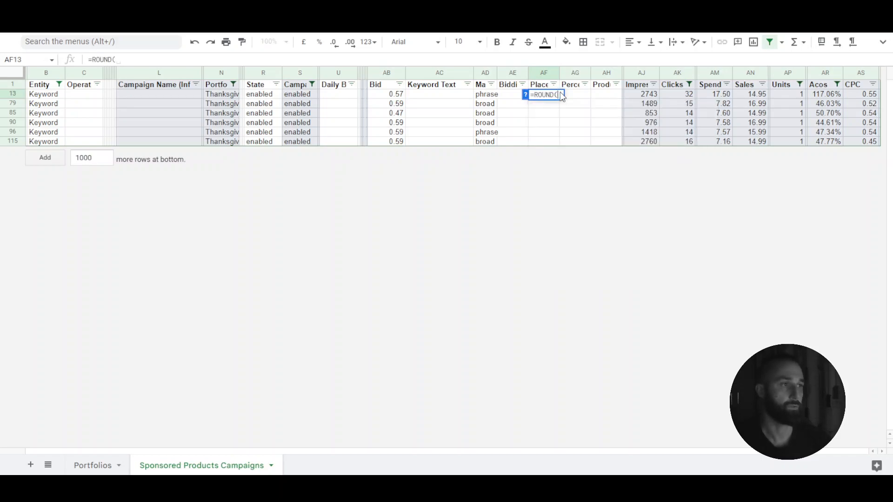
{"action": "left_click", "coordinate": [395, 95]}
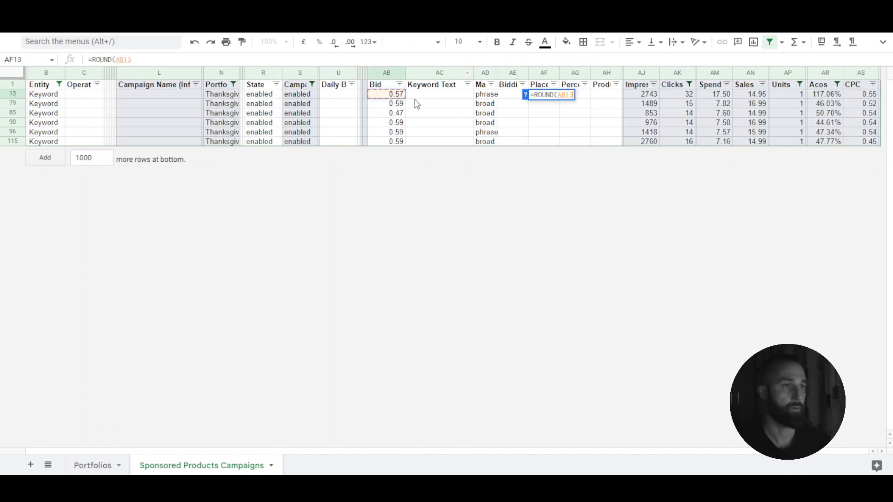
{"action": "type", "text": "*"}
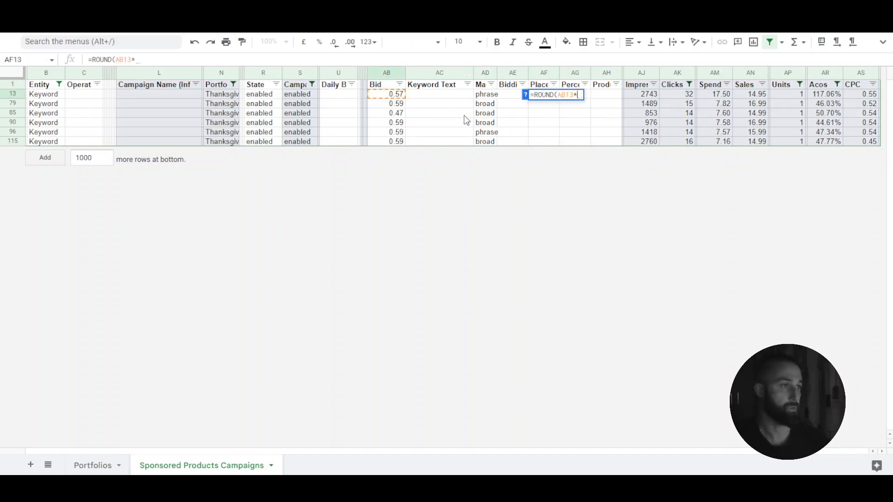
{"action": "type", "text": "0."}
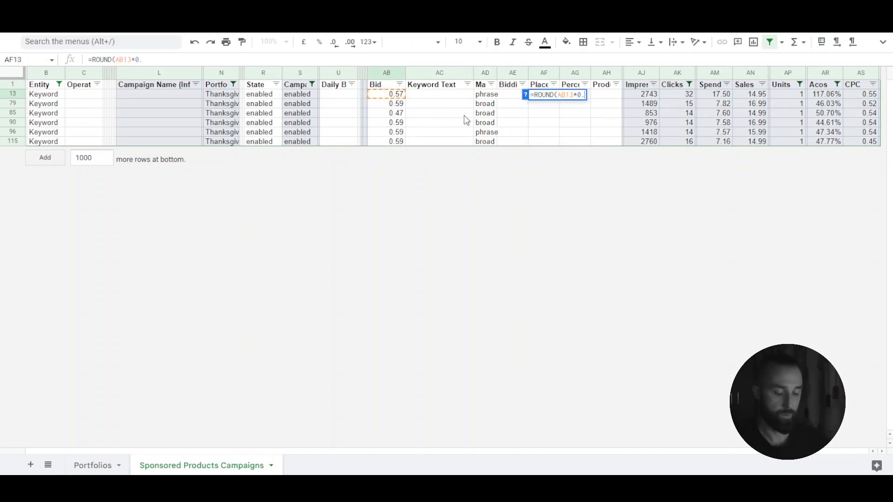
{"action": "type", "text": "8,"}
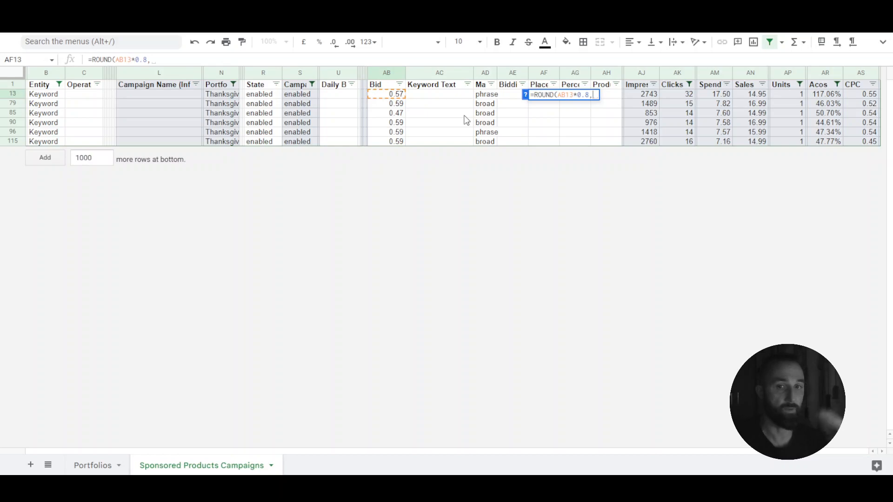
{"action": "type", "text": "2"}
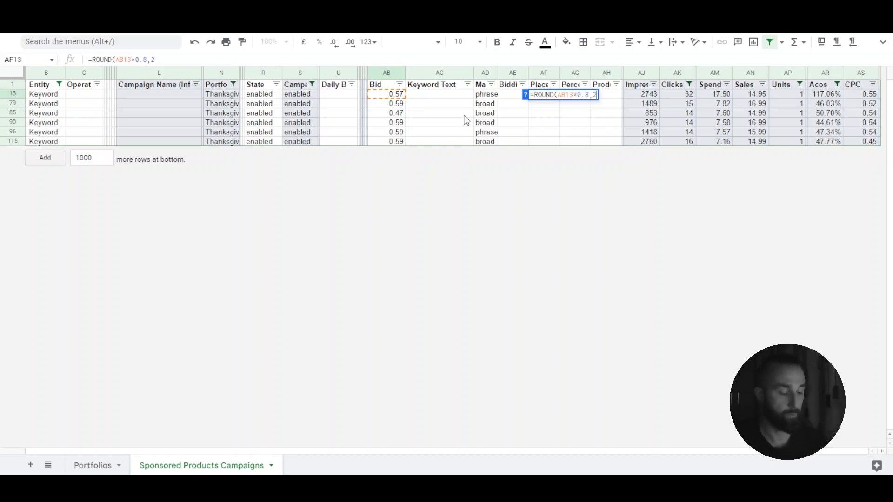
{"action": "type", "text": ")"}
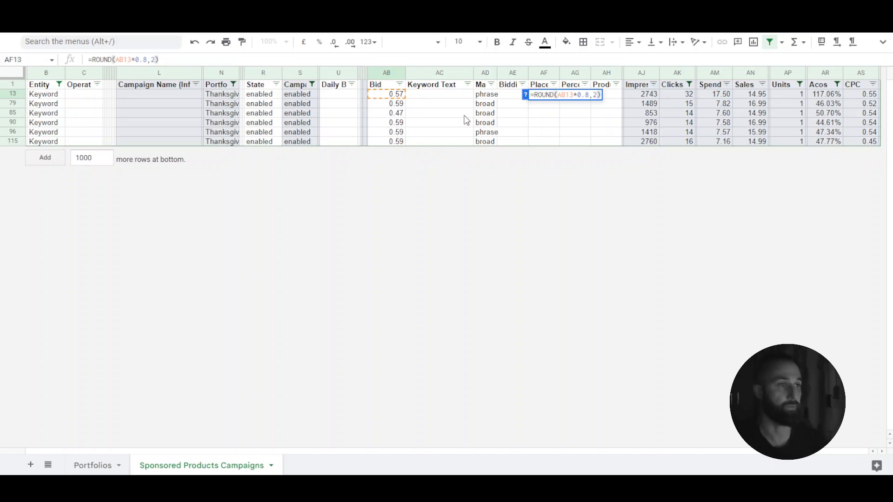
{"action": "key", "text": "Return"}
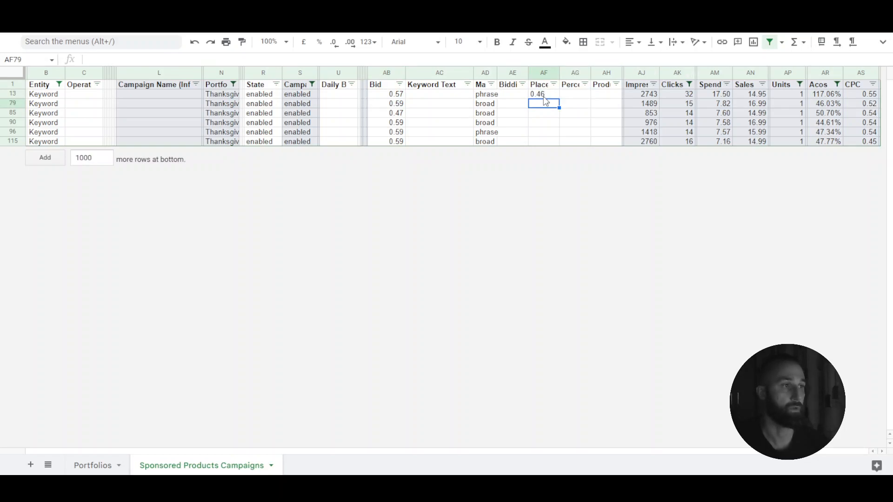
{"action": "left_click", "coordinate": [558, 96]}
{"action": "left_click_drag", "start_coordinate": [560, 98], "coordinate": [606, 169]}
Copy AF13:AF115 as values only into the Bid column from AB13, and clear the helper formulas in AF13:AF115.
{"action": "key", "text": "ctrl+c"}
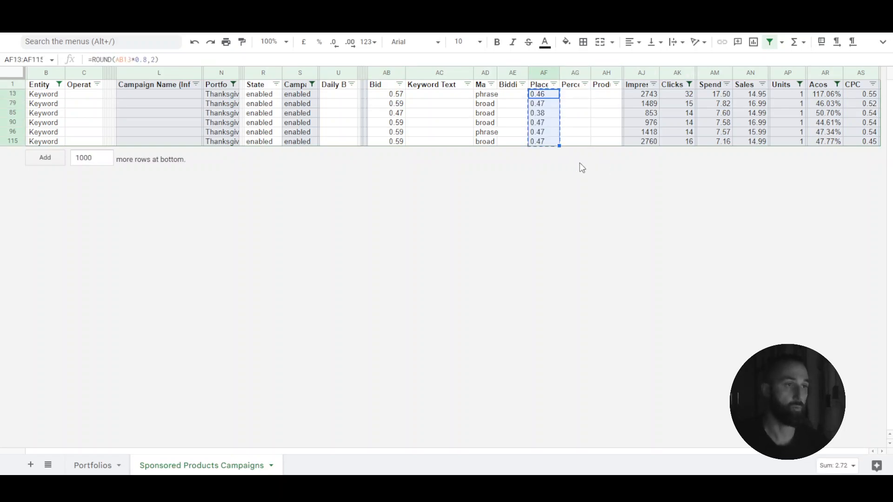
{"action": "left_click", "coordinate": [397, 97]}
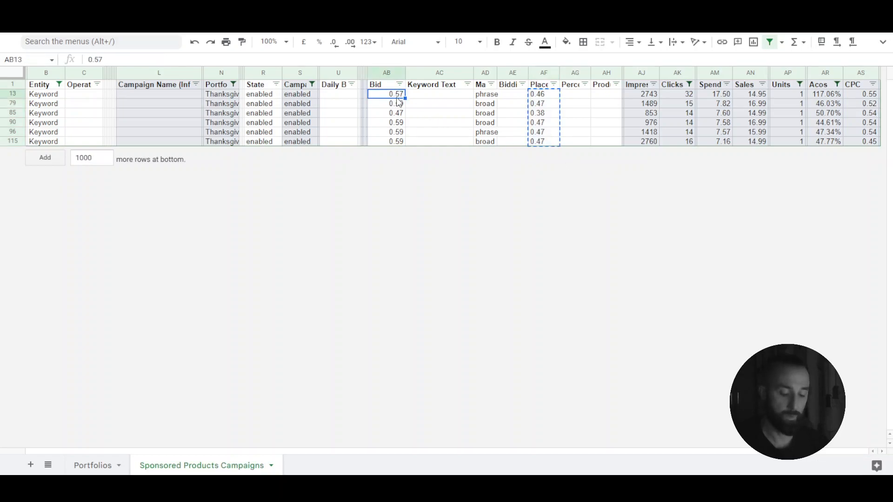
{"action": "key", "text": "ctrl+shift+v"}
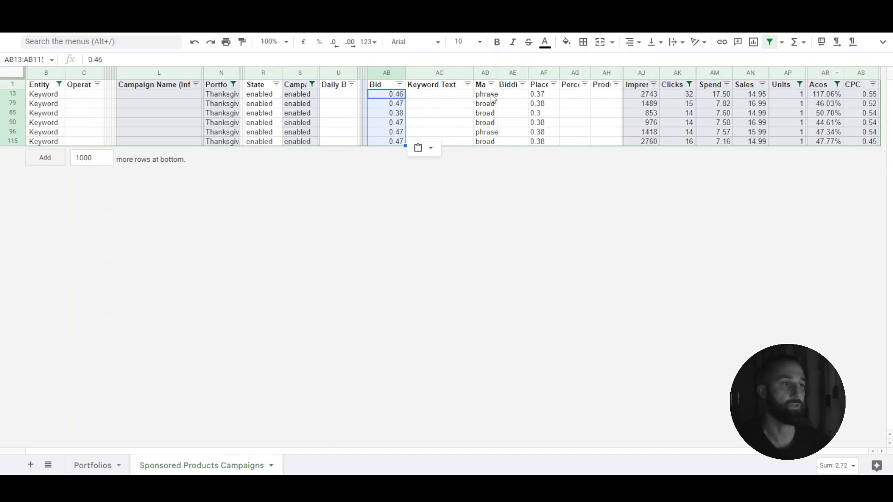
{"action": "left_click_drag", "start_coordinate": [549, 94], "coordinate": [549, 142]}
{"action": "key", "text": "Delete"}
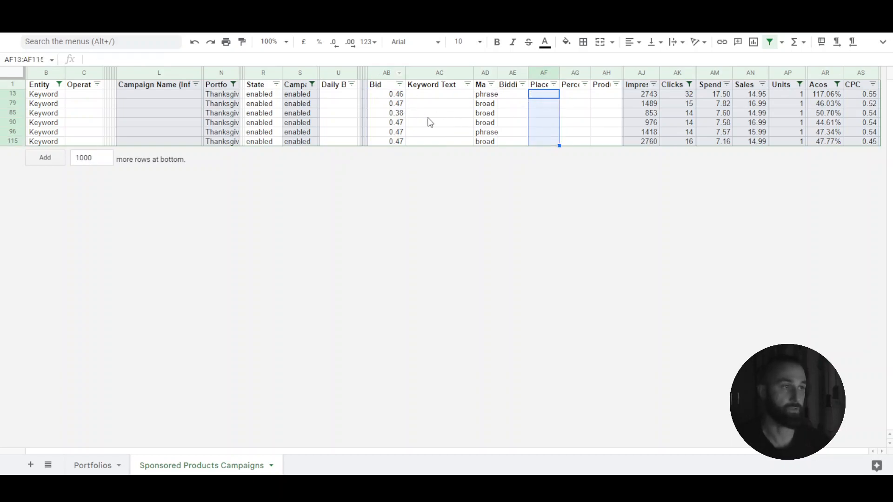
Enter "update" in the Operation column at C13 and fill it down to C115.
{"action": "left_click", "coordinate": [104, 94]}
{"action": "type", "text": "update"}
{"action": "key", "text": "Return"}
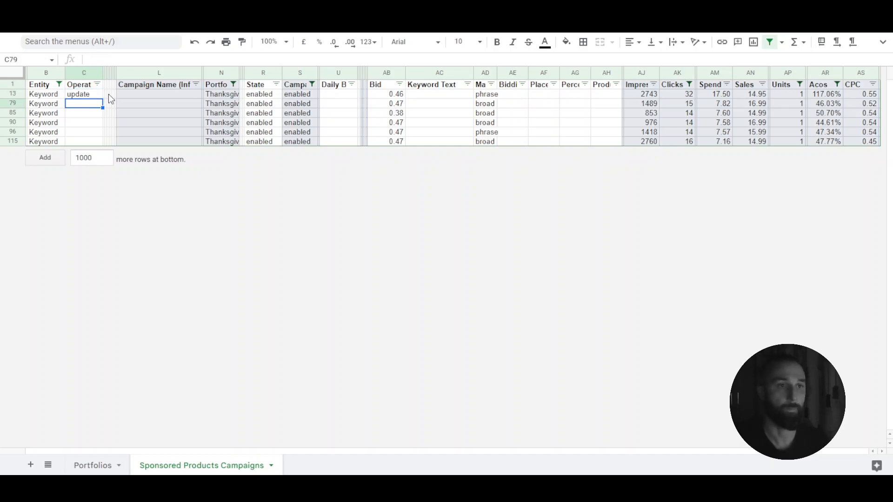
{"action": "left_click", "coordinate": [101, 96]}
{"action": "left_click_drag", "start_coordinate": [103, 98], "coordinate": [149, 145]}
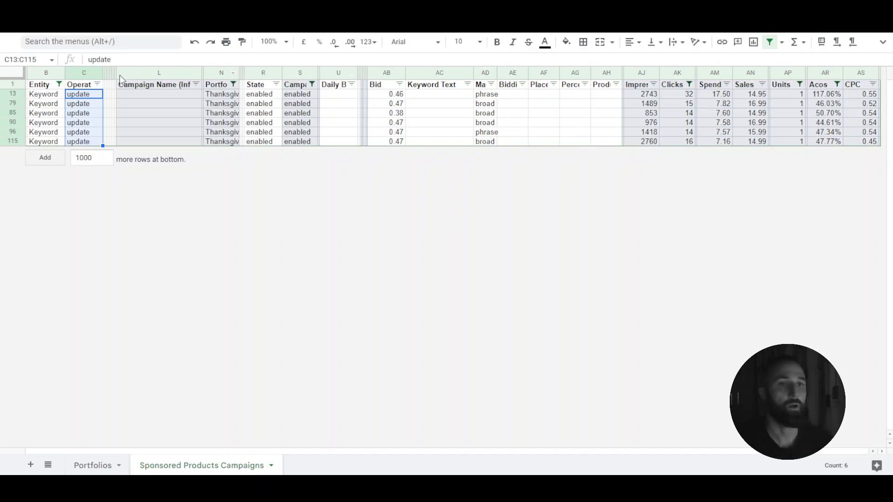
Remove the filter from header row 1, and view the file formats available for downloading the spreadsheet.
{"action": "left_click", "coordinate": [13, 84]}
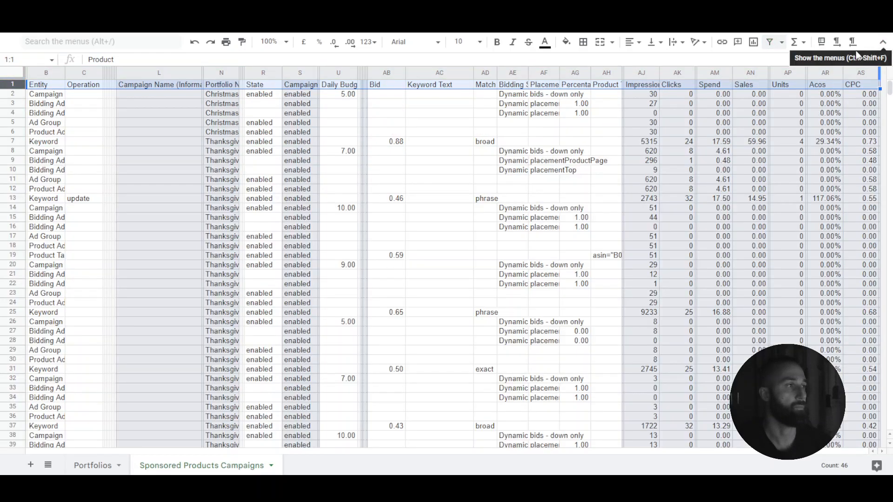
{"action": "left_click", "coordinate": [882, 42]}
{"action": "left_click", "coordinate": [46, 58]}
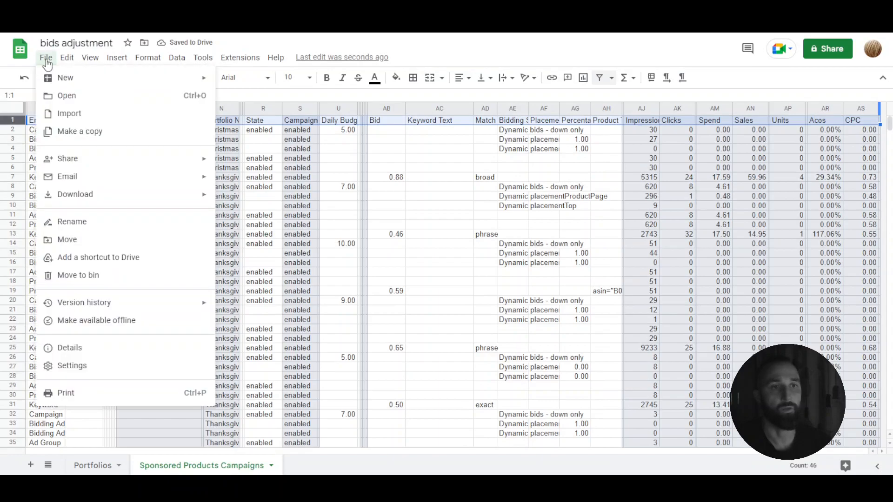
{"action": "mouse_move", "coordinate": [149, 202]}
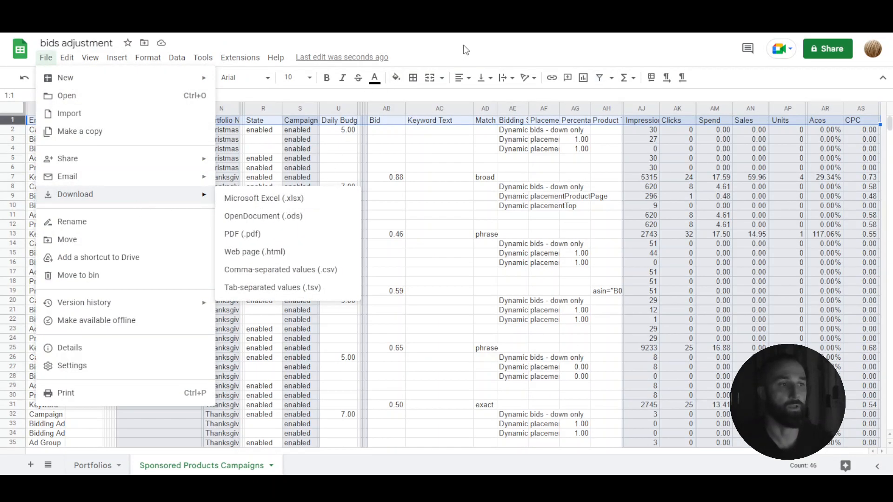
{"action": "left_click", "coordinate": [476, 44]}
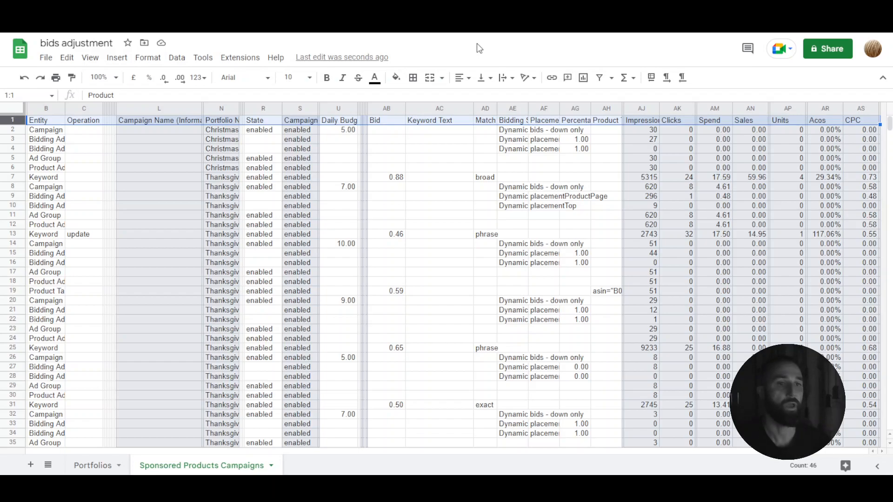
Add a filter to header row 1 and filter the Entity column to show only Campaign rows.
{"action": "left_click", "coordinate": [600, 79]}
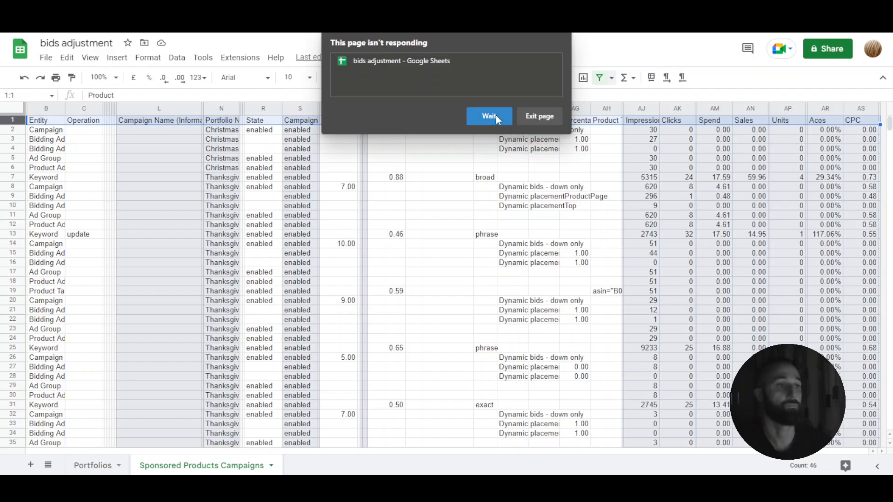
{"action": "left_click", "coordinate": [496, 118]}
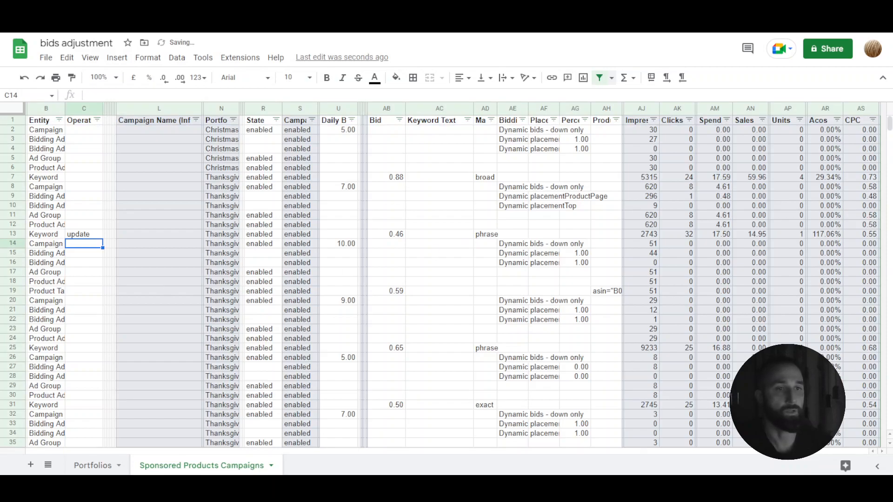
{"action": "left_click", "coordinate": [60, 122]}
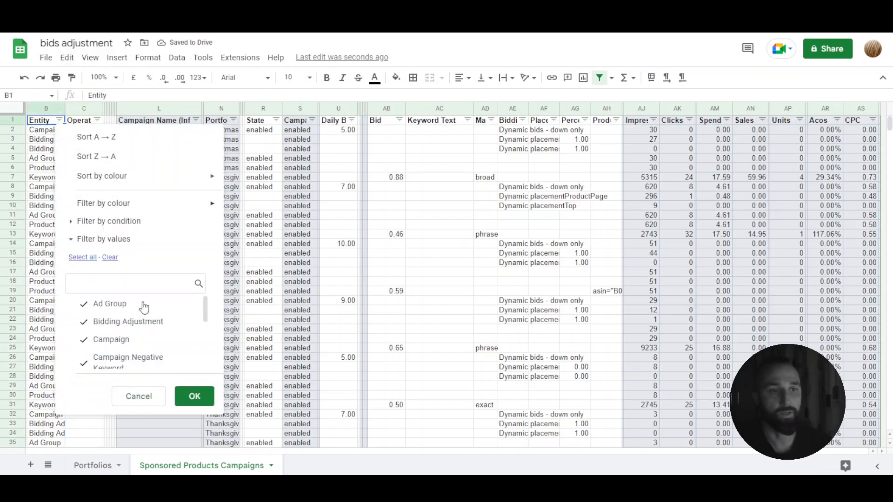
{"action": "left_click", "coordinate": [140, 346]}
{"action": "left_click", "coordinate": [194, 397]}
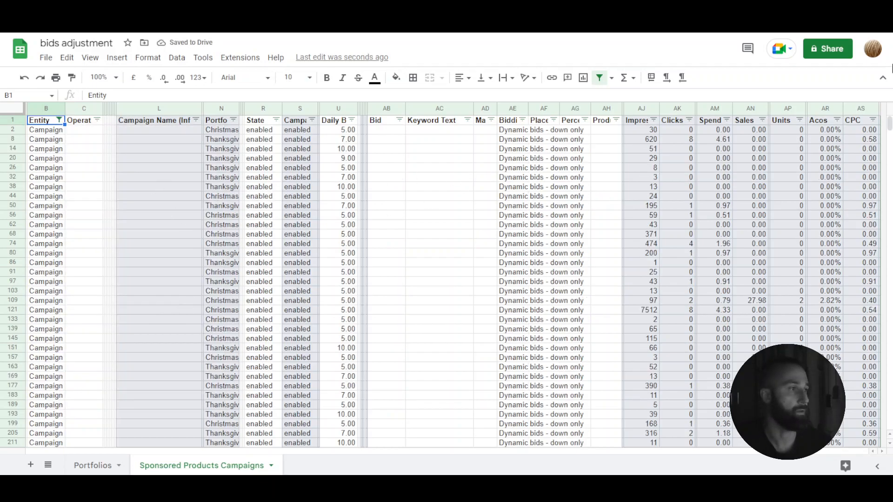
Sort the campaigns by Spend in descending order and filter the Units column to 0 only.
{"action": "left_click", "coordinate": [727, 123]}
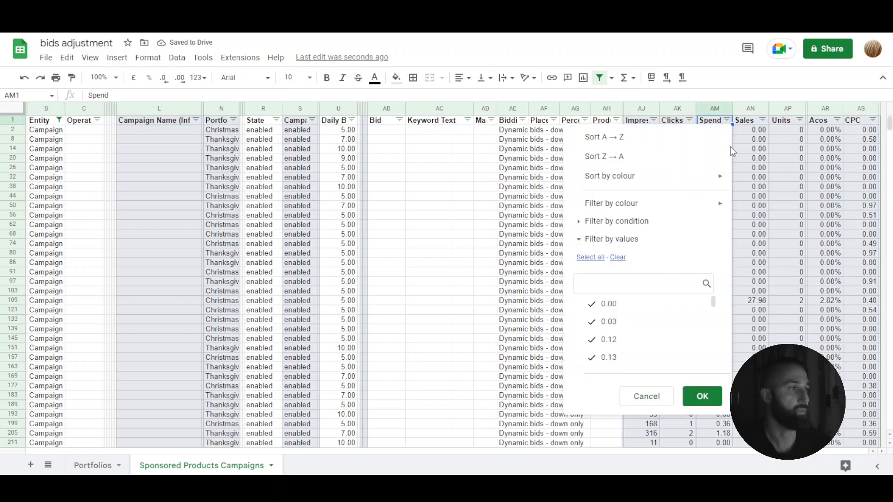
{"action": "left_click", "coordinate": [802, 121]}
{"action": "left_click", "coordinate": [692, 259]}
{"action": "left_click", "coordinate": [690, 311]}
{"action": "left_click", "coordinate": [770, 397]}
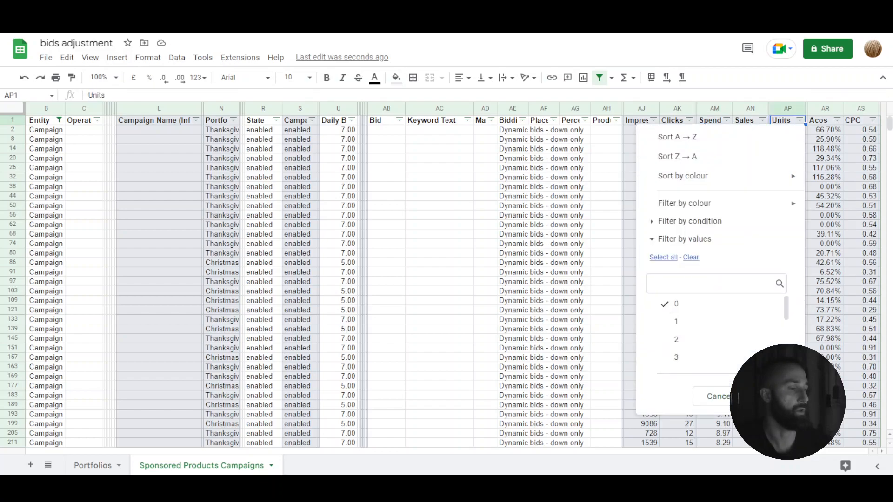
{"action": "left_click_drag", "start_coordinate": [725, 133], "coordinate": [719, 159]}
Enter "pause" in the State column at R38 and fill it down to R157.
{"action": "left_click", "coordinate": [263, 132]}
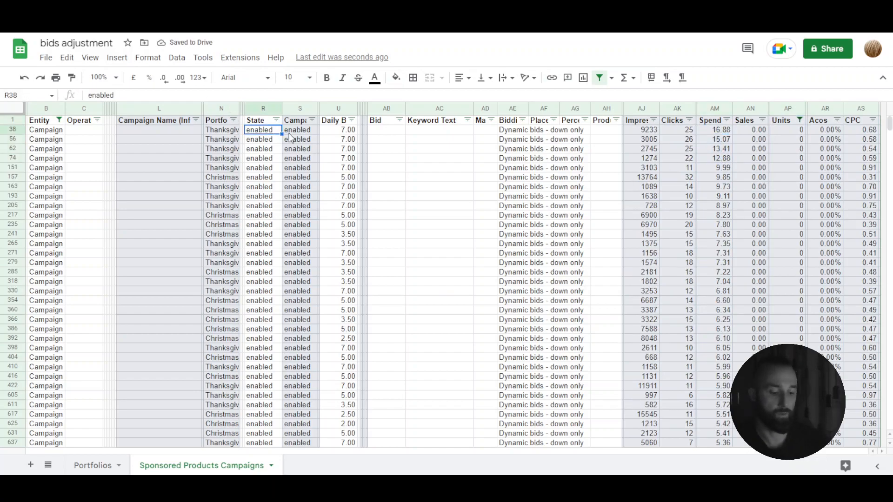
{"action": "type", "text": "pause"}
{"action": "key", "text": "Return"}
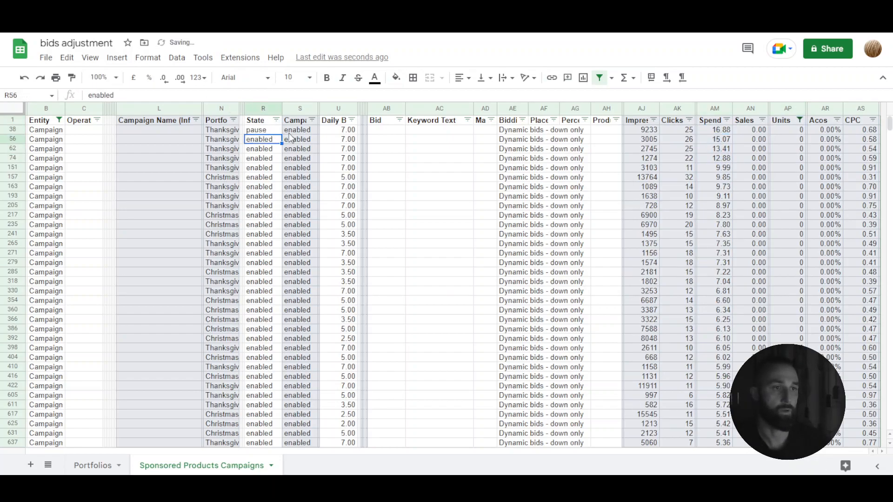
{"action": "left_click", "coordinate": [271, 131]}
{"action": "left_click_drag", "start_coordinate": [281, 134], "coordinate": [281, 179]}
Enter "update" in the Operation column at C38 and fill it down to C157.
{"action": "left_click", "coordinate": [84, 131]}
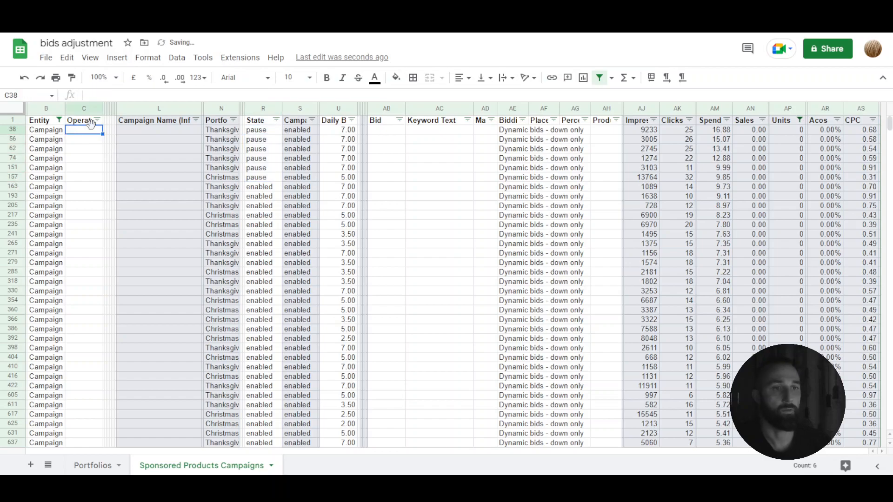
{"action": "type", "text": "update"}
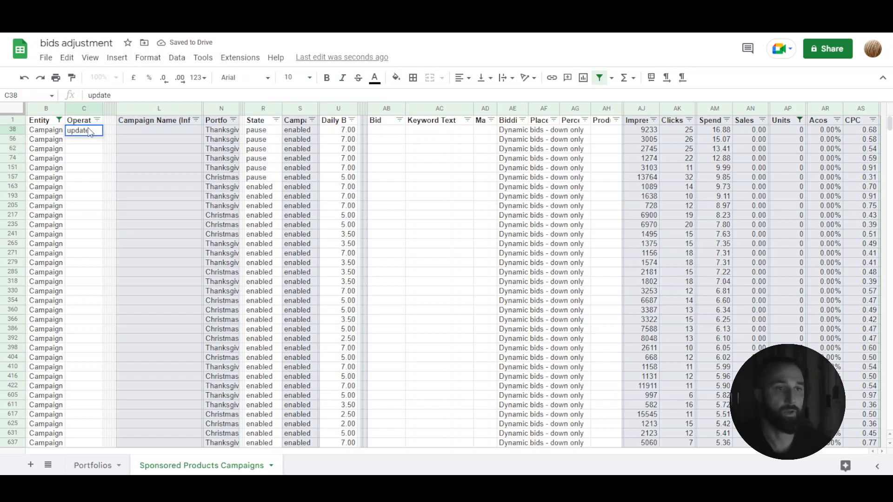
{"action": "left_click", "coordinate": [92, 158]}
{"action": "left_click", "coordinate": [97, 133]}
{"action": "left_click_drag", "start_coordinate": [103, 135], "coordinate": [102, 174]}
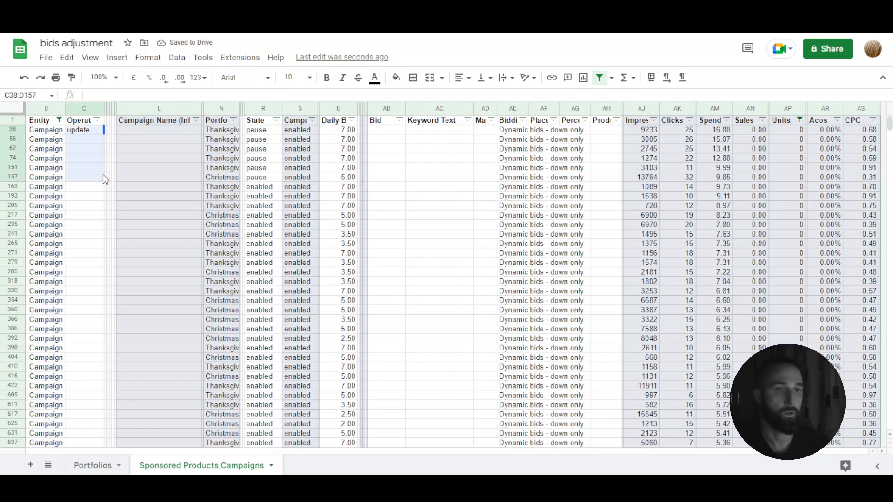
{"action": "left_click", "coordinate": [98, 131]}
{"action": "left_click_drag", "start_coordinate": [103, 135], "coordinate": [190, 185]}
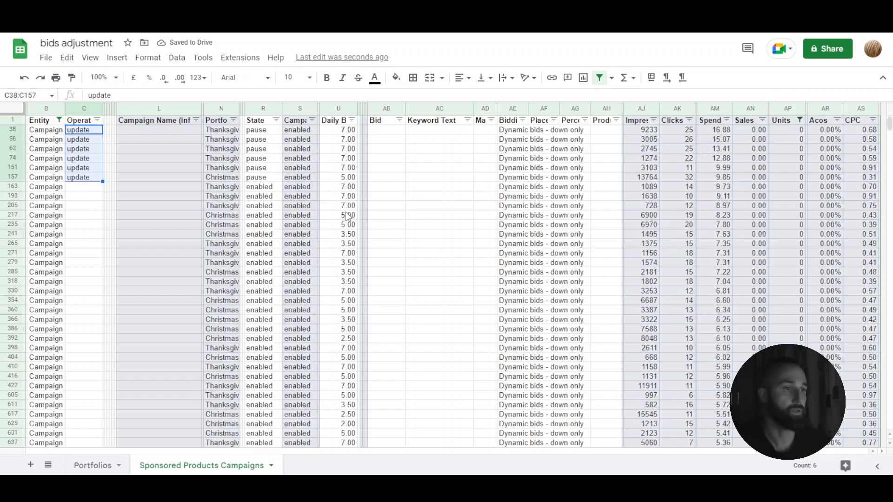
Set the Daily Budget in U217 to 10 and fill it down to U271.
{"action": "left_click", "coordinate": [348, 215]}
{"action": "type", "text": "10"}
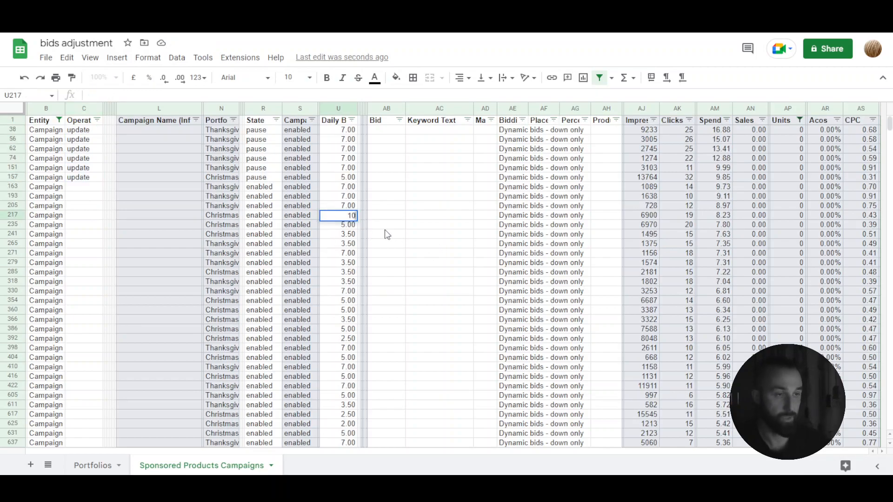
{"action": "key", "text": "Return"}
{"action": "left_click", "coordinate": [349, 216]}
{"action": "left_click_drag", "start_coordinate": [357, 226], "coordinate": [356, 254]}
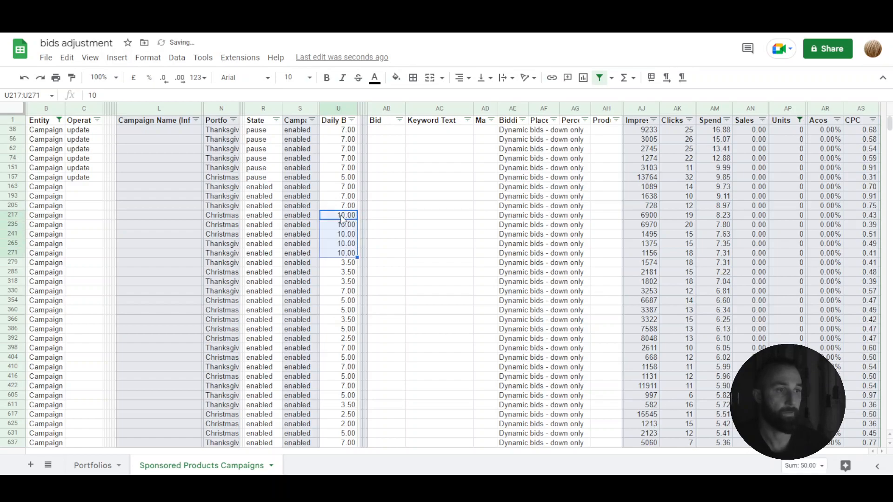
Enter "update" in the Operation column at C217 and fill it down to C271.
{"action": "left_click", "coordinate": [91, 216]}
{"action": "type", "text": "update"}
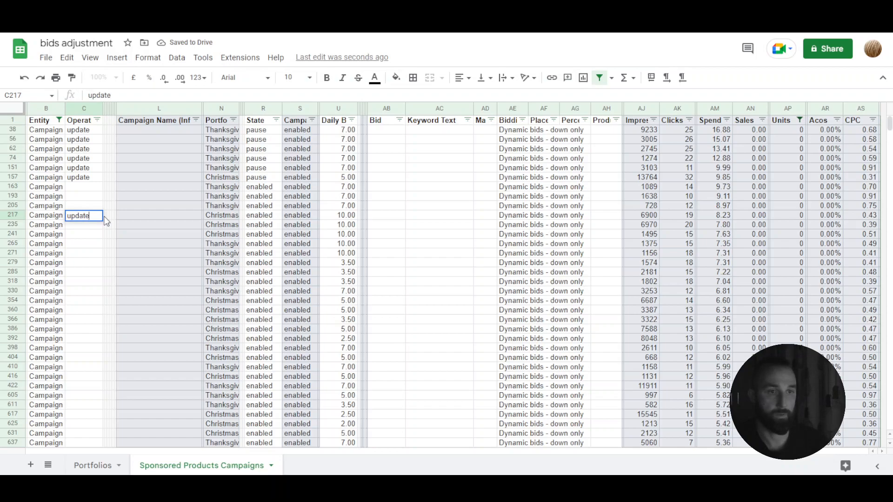
{"action": "key", "text": "Return"}
{"action": "left_click", "coordinate": [100, 218]}
{"action": "left_click_drag", "start_coordinate": [102, 219], "coordinate": [351, 254]}
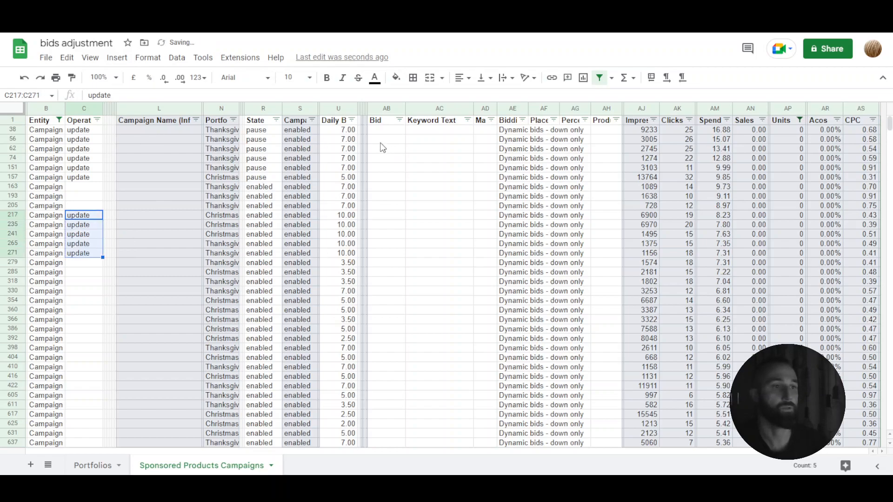
Switch the Entity filter from Campaign to Bidding Adjustment and sort the rows by Spend in descending order.
{"action": "left_click", "coordinate": [59, 120]}
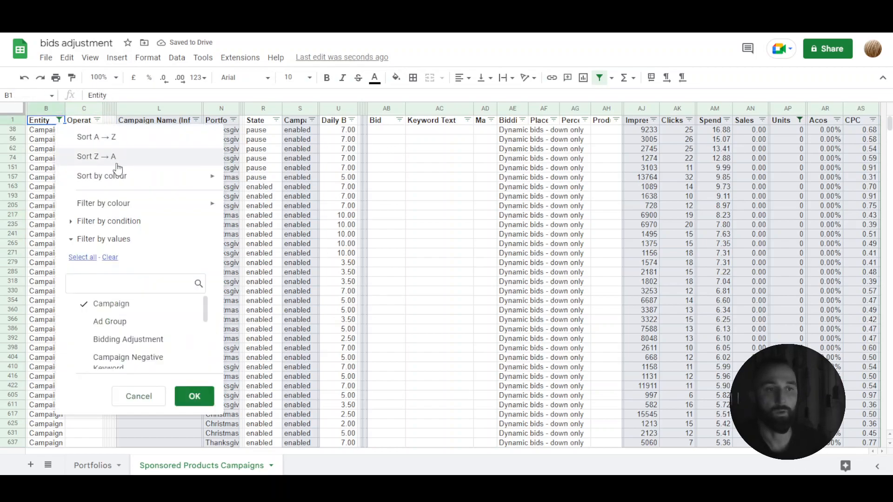
{"action": "left_click", "coordinate": [105, 304]}
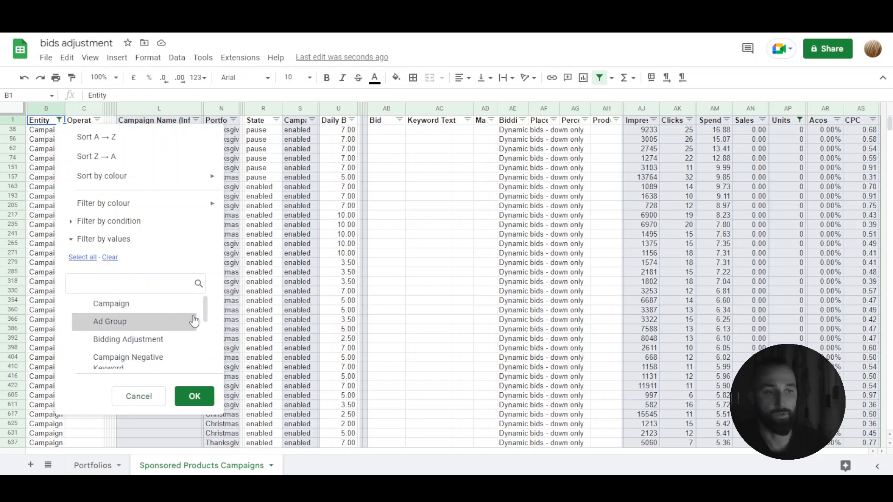
{"action": "scroll", "coordinate": [202, 315], "scroll_direction": "down", "scroll_amount": 1}
{"action": "left_click", "coordinate": [128, 325]}
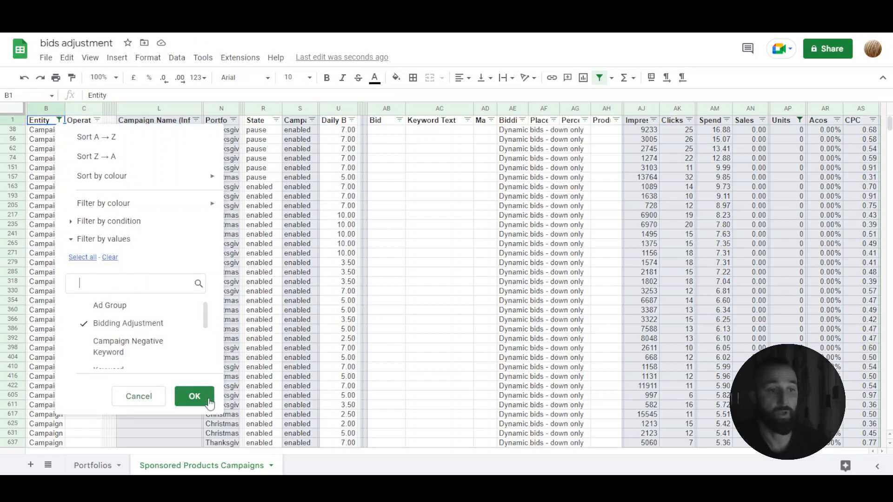
{"action": "left_click", "coordinate": [200, 398]}
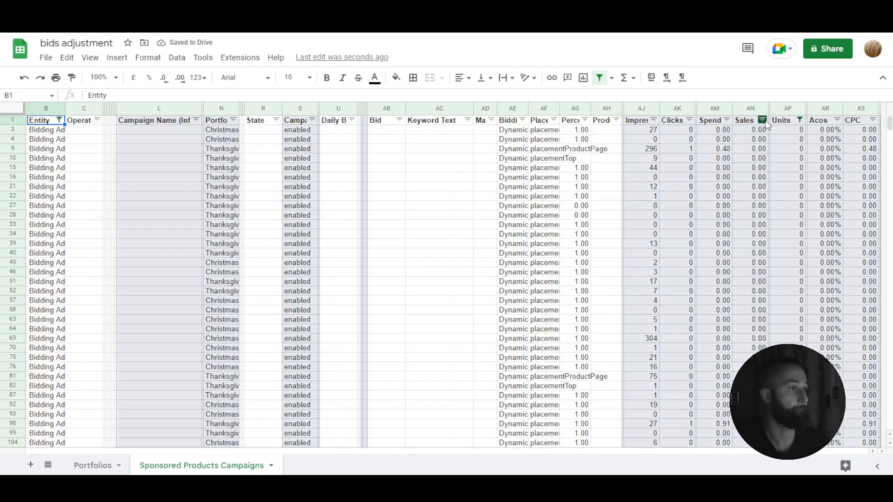
{"action": "left_click", "coordinate": [727, 120]}
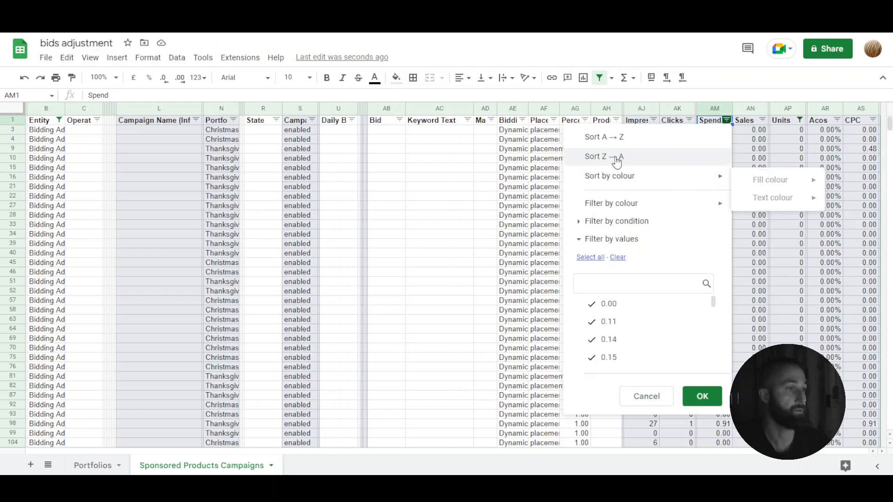
{"action": "key", "text": "Return"}
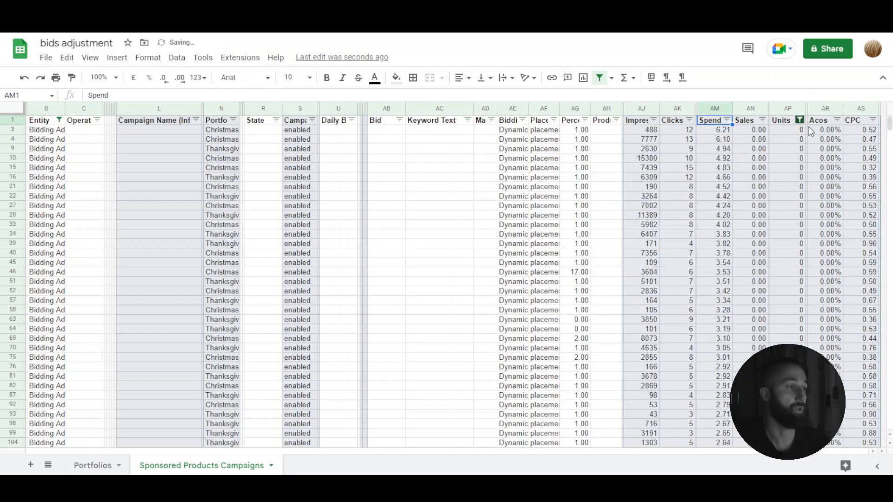
Include all values in the Units filter again and re-sort the bidding adjustments by Spend in descending order.
{"action": "left_click", "coordinate": [803, 121]}
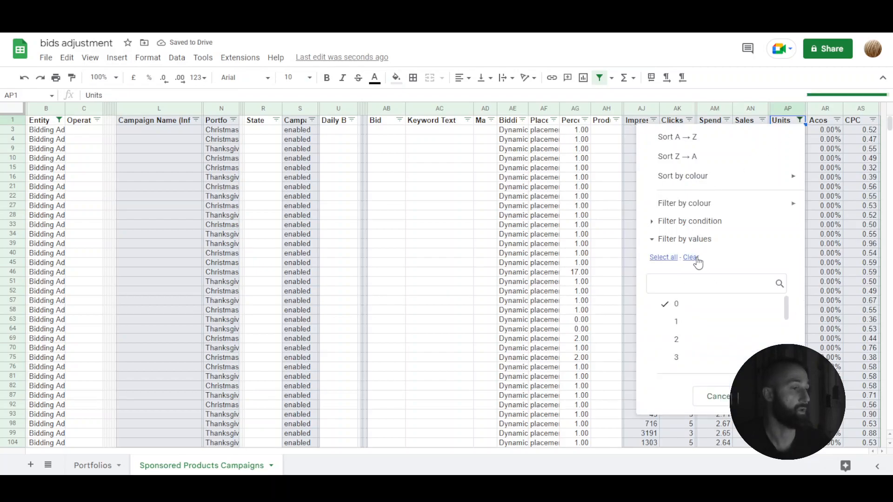
{"action": "scroll", "coordinate": [760, 325], "scroll_direction": "down", "scroll_amount": 2}
{"action": "scroll", "coordinate": [760, 324], "scroll_direction": "down", "scroll_amount": 2}
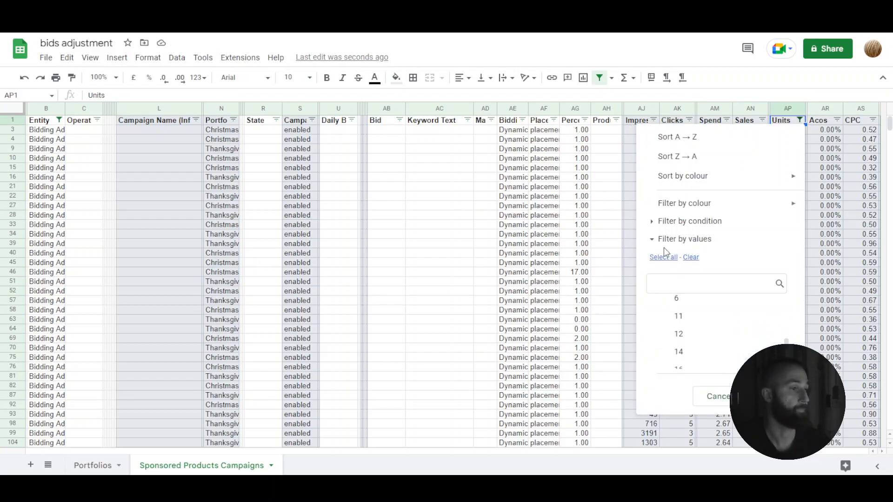
{"action": "left_click", "coordinate": [670, 258]}
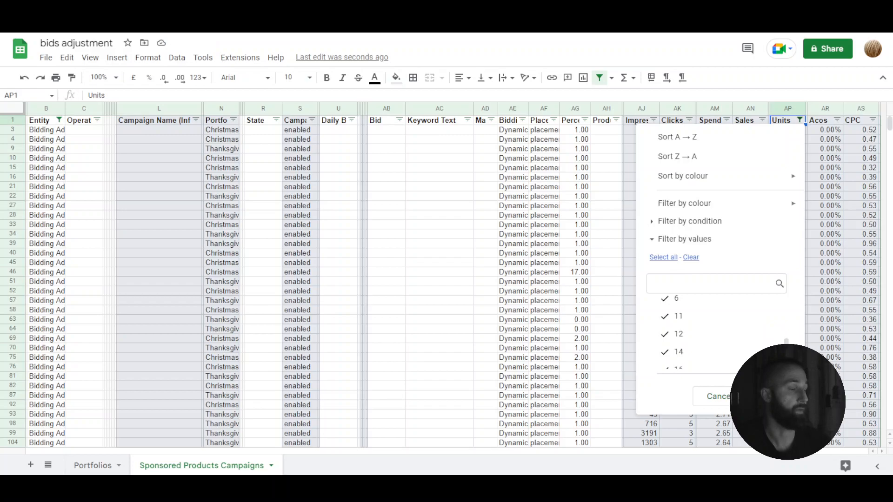
{"action": "left_click", "coordinate": [765, 397]}
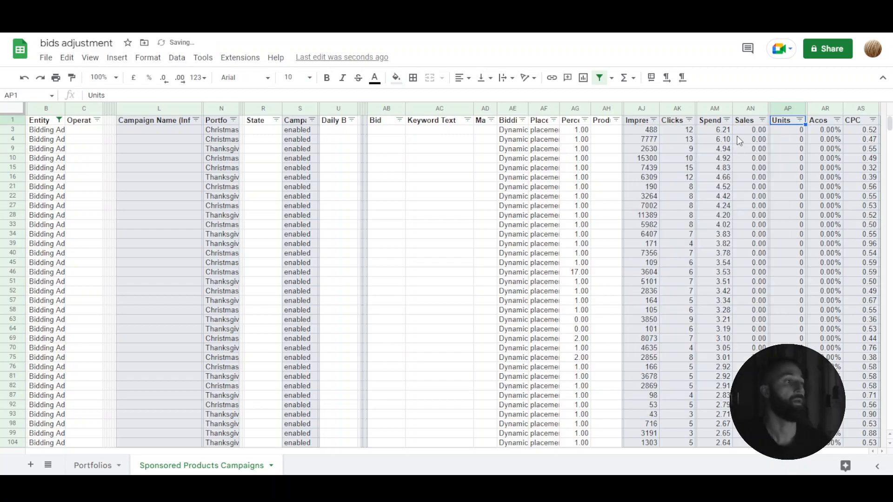
{"action": "left_click", "coordinate": [727, 121]}
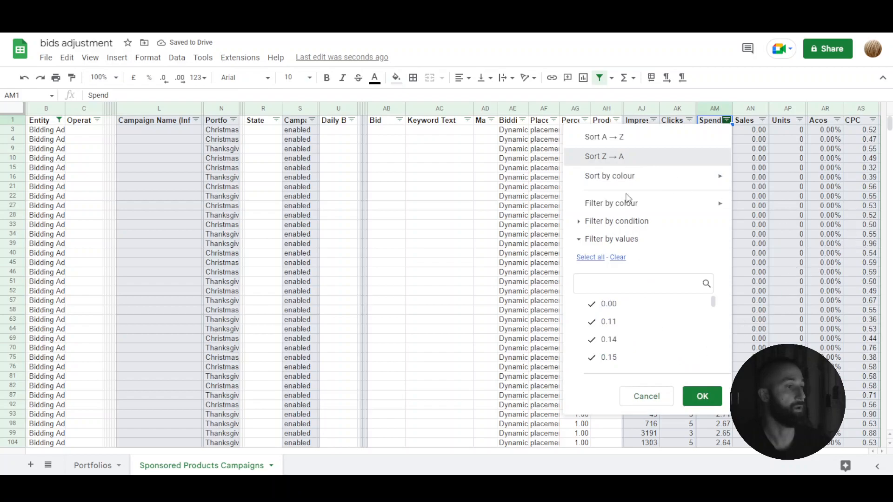
{"action": "left_click", "coordinate": [637, 158]}
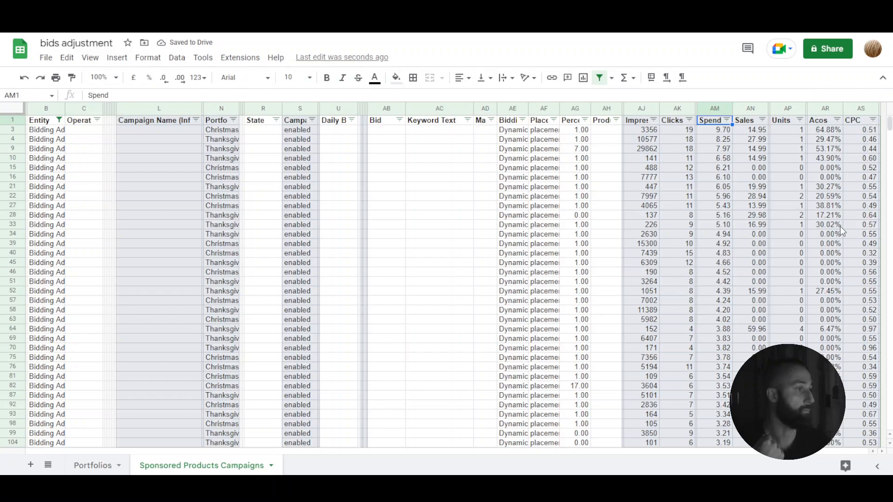
Set the Percentage in AG22 to 50 and check that row's placement and bidding strategy.
{"action": "left_click_drag", "start_coordinate": [830, 217], "coordinate": [783, 217]}
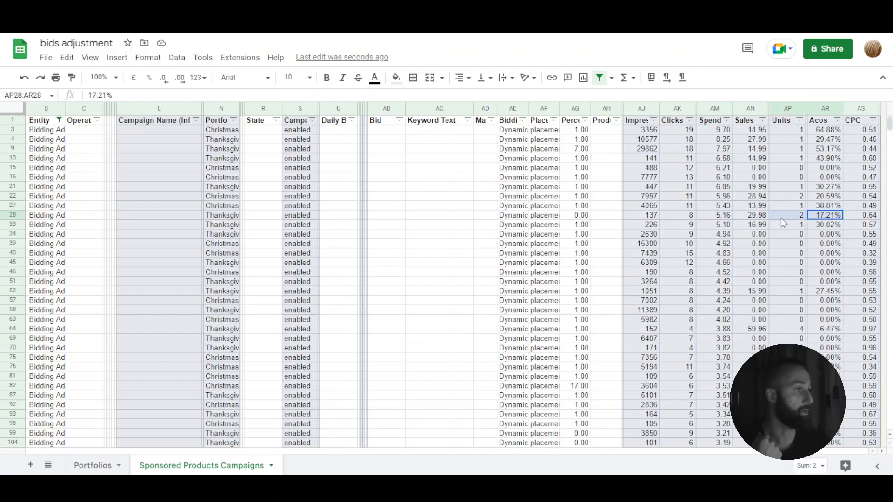
{"action": "left_click_drag", "start_coordinate": [829, 196], "coordinate": [512, 196]}
{"action": "left_click", "coordinate": [577, 197]}
{"action": "type", "text": "50"}
{"action": "key", "text": "Return"}
{"action": "left_click", "coordinate": [546, 198]}
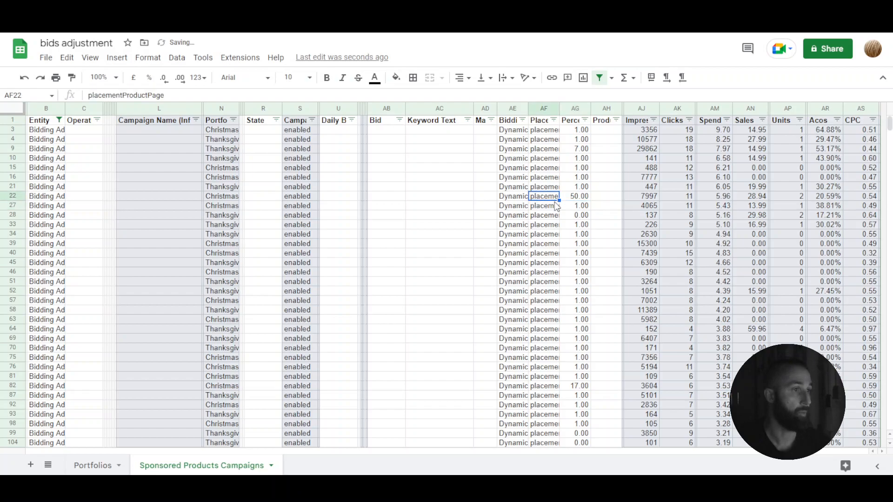
{"action": "left_click", "coordinate": [518, 199]}
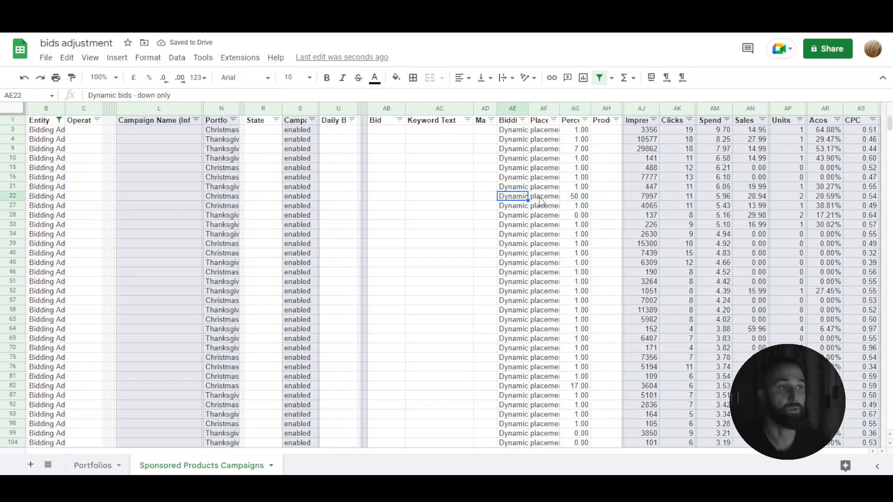
{"action": "left_click", "coordinate": [547, 200]}
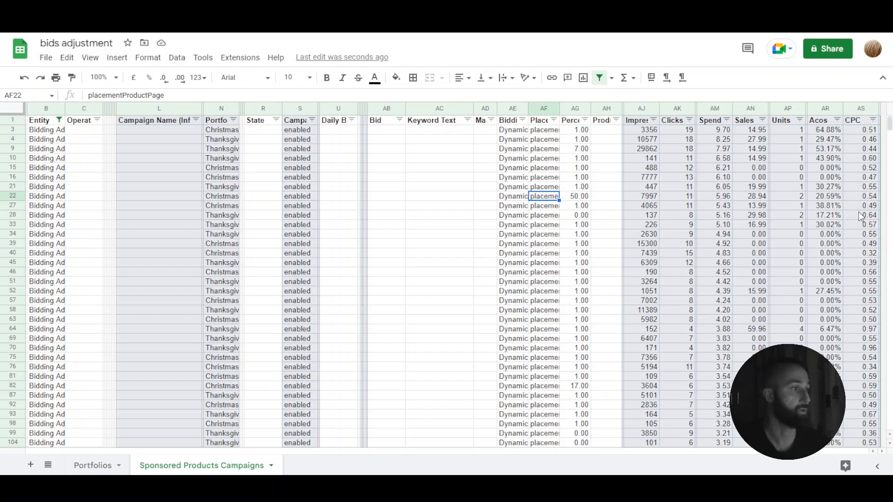
Set the Percentage of the bidding adjustment in AG28 to 50.
{"action": "left_click_drag", "start_coordinate": [860, 216], "coordinate": [533, 217]}
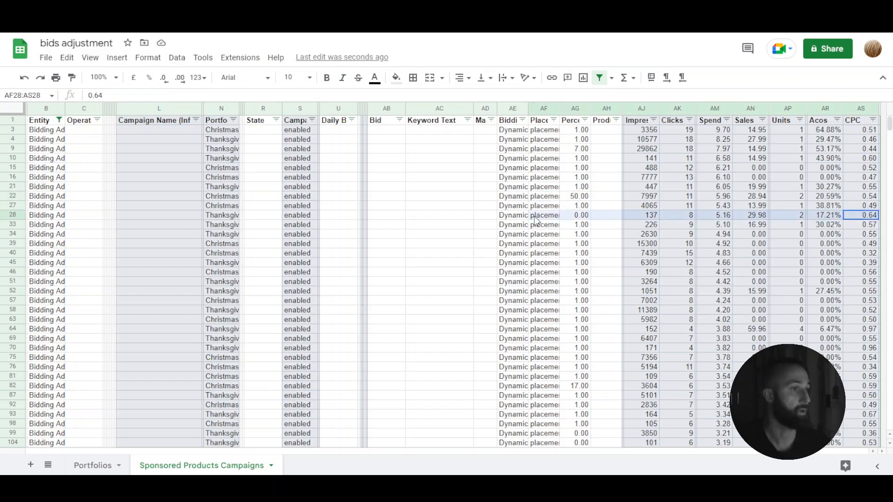
{"action": "left_click", "coordinate": [576, 217]}
{"action": "type", "text": "50"}
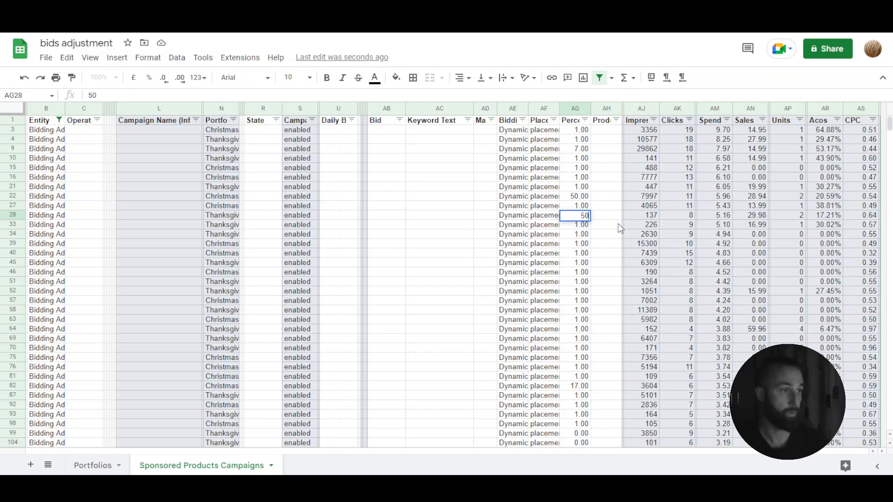
{"action": "key", "text": "Return"}
{"action": "left_click", "coordinate": [576, 198]}
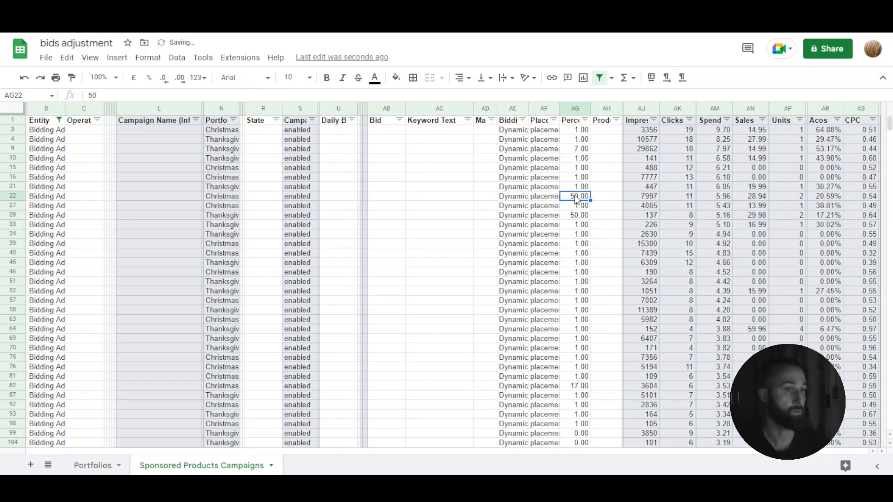
Mark the two bidding adjustments in rows 22 and 28 as update in the Operation column.
{"action": "left_click", "coordinate": [75, 198]}
{"action": "type", "text": "up"}
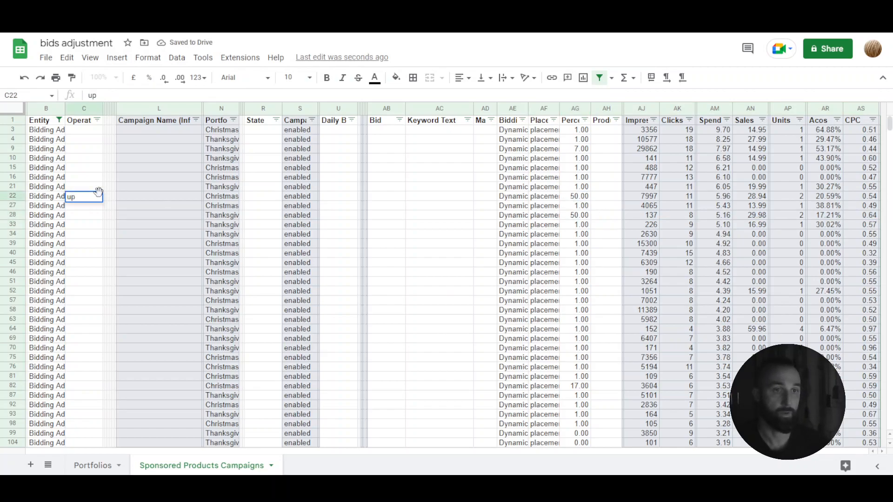
{"action": "type", "text": "date"}
{"action": "key", "text": "Return"}
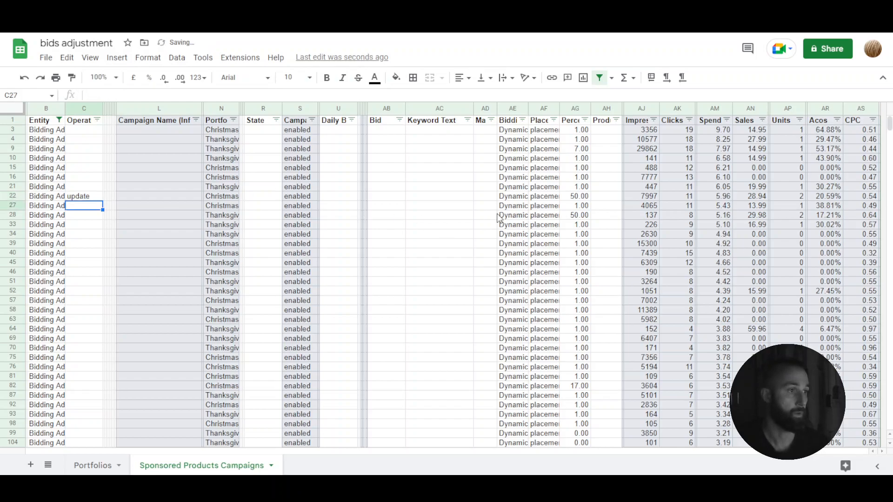
{"action": "left_click", "coordinate": [575, 215]}
{"action": "left_click", "coordinate": [96, 217]}
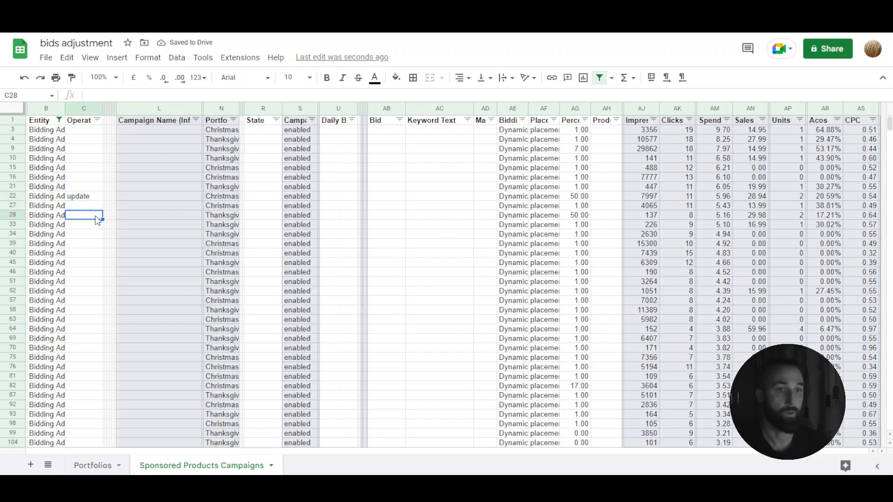
{"action": "type", "text": "update"}
{"action": "key", "text": "Return"}
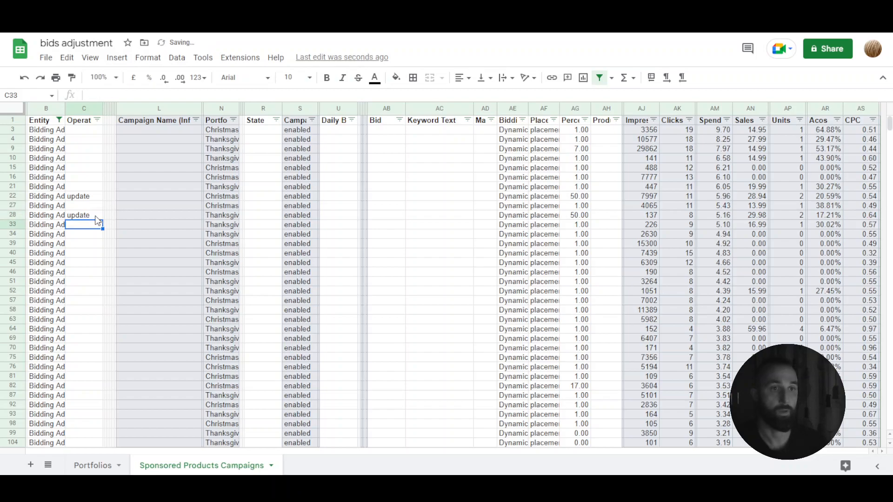
Include all entity types in the Entity filter again.
{"action": "left_click", "coordinate": [59, 120]}
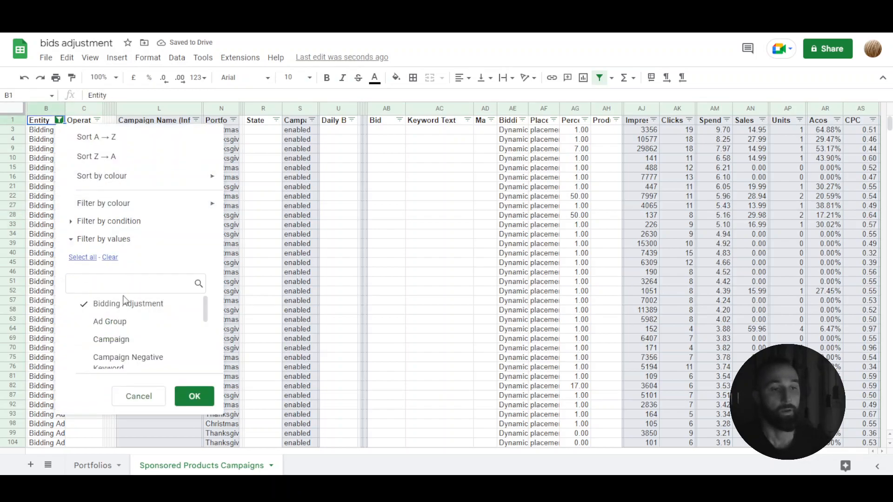
{"action": "left_click", "coordinate": [83, 257]}
{"action": "left_click", "coordinate": [195, 399]}
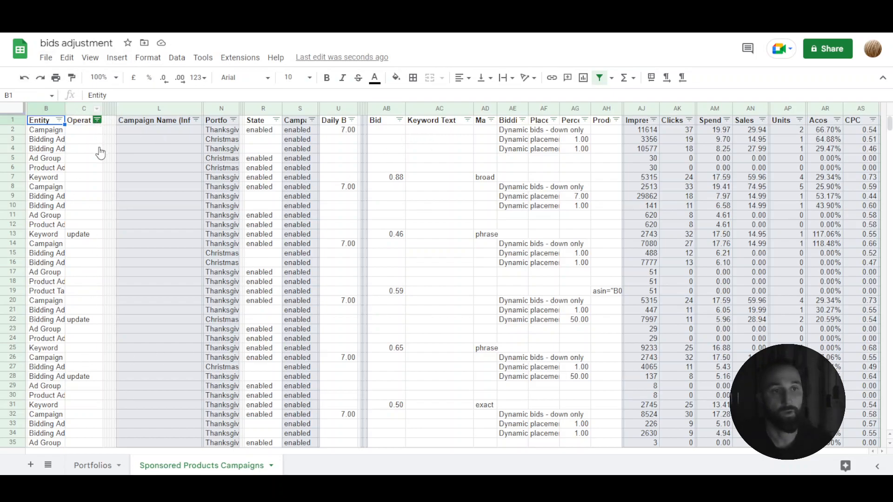
Filter the Operation column to rows marked update or updete, leaving out the blank cells.
{"action": "left_click", "coordinate": [97, 120]}
{"action": "left_click", "coordinate": [156, 305]}
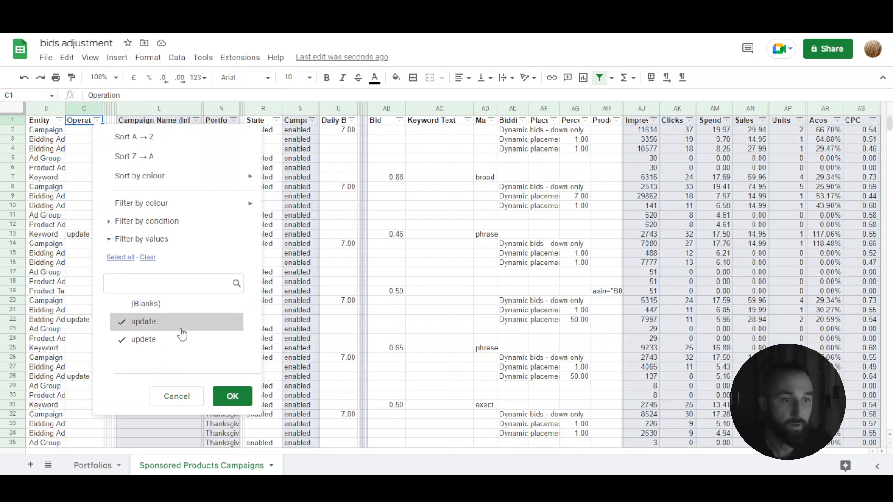
{"action": "left_click", "coordinate": [139, 339]}
{"action": "left_click", "coordinate": [232, 397]}
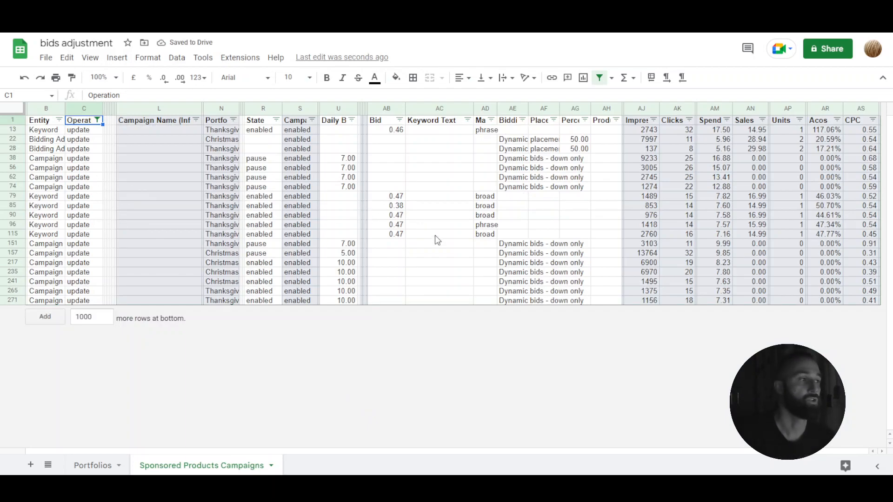
{"action": "left_click", "coordinate": [98, 120]}
{"action": "left_click", "coordinate": [161, 344]}
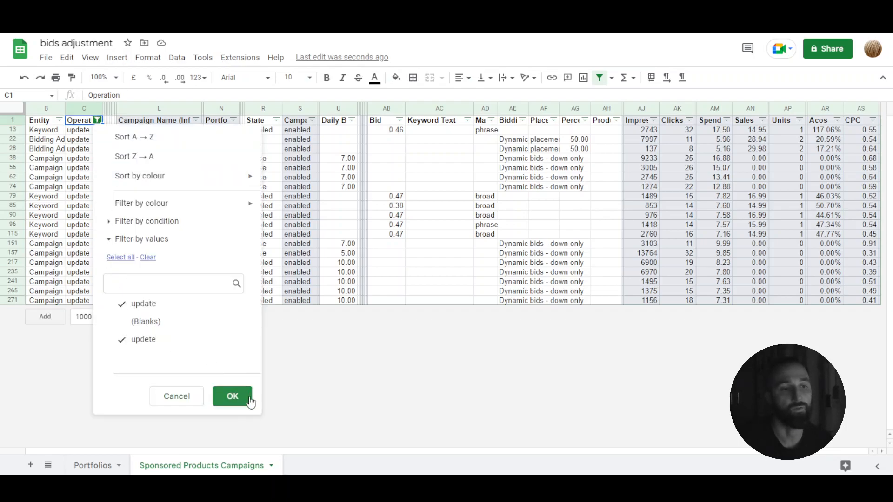
{"action": "left_click", "coordinate": [250, 398]}
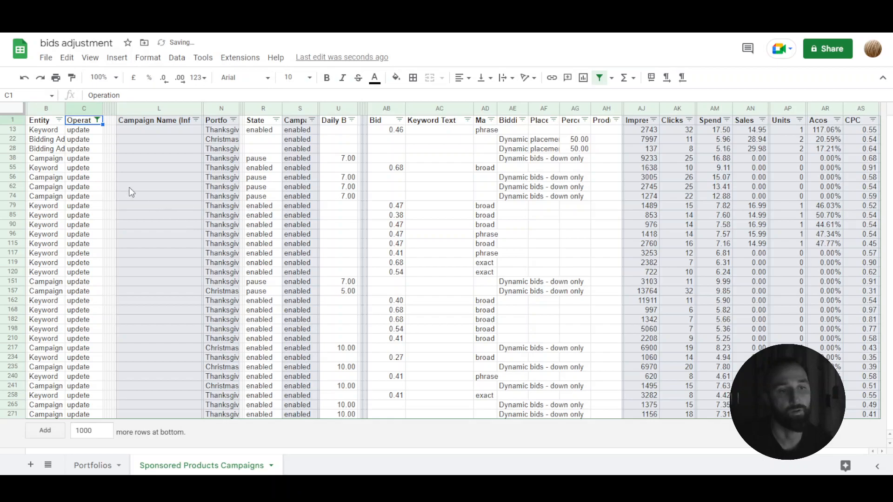
Narrow the Operation filter to the misspelled updete rows and replace the value with update in all of them.
{"action": "left_click", "coordinate": [98, 120]}
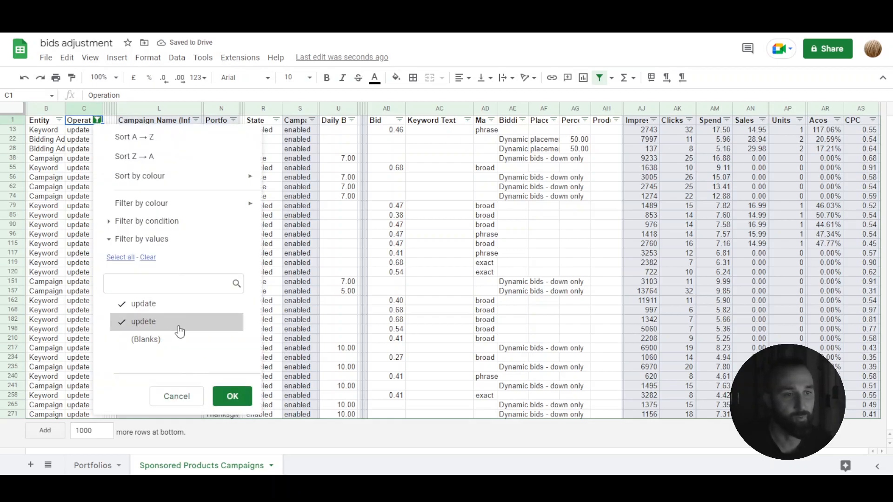
{"action": "left_click", "coordinate": [166, 307]}
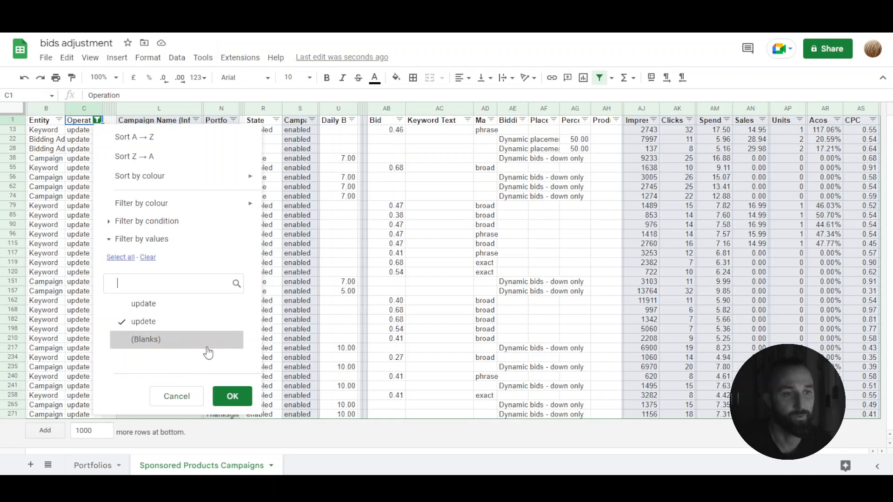
{"action": "left_click", "coordinate": [233, 396]}
{"action": "left_click", "coordinate": [97, 132]}
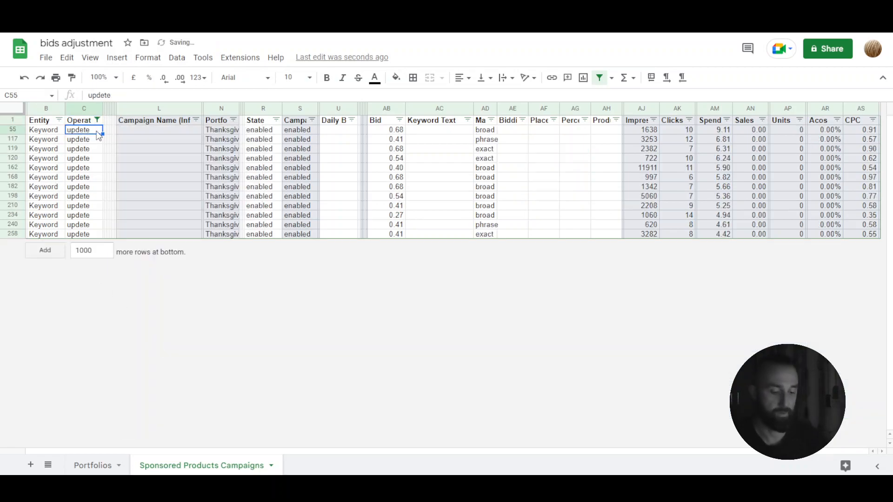
{"action": "type", "text": "update"}
{"action": "key", "text": "Return"}
{"action": "left_click", "coordinate": [97, 131]}
{"action": "left_click_drag", "start_coordinate": [103, 133], "coordinate": [102, 237]}
Reapply the Operation filter to show every row marked update, and include the blank rows again.
{"action": "left_click", "coordinate": [97, 120]}
{"action": "left_click", "coordinate": [149, 323]}
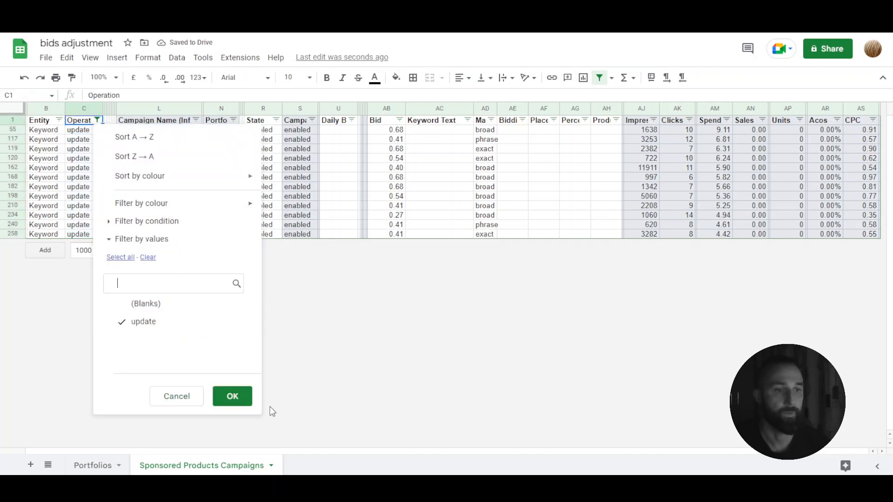
{"action": "left_click", "coordinate": [246, 401]}
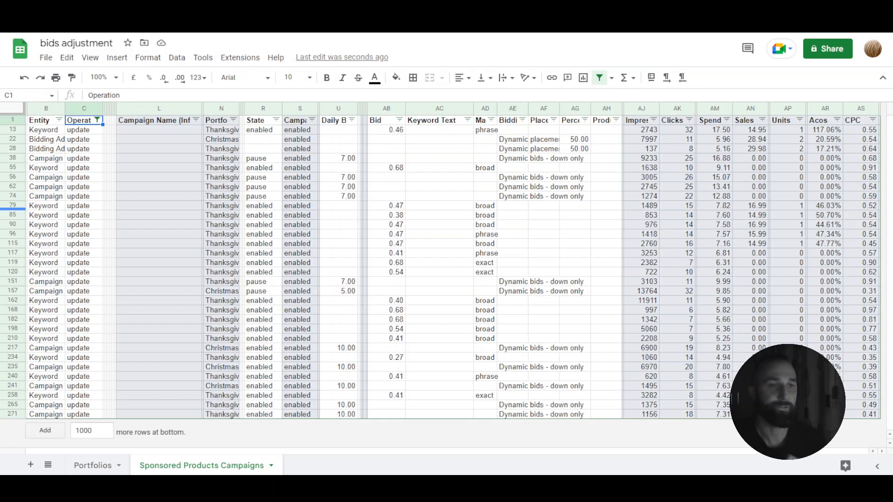
{"action": "left_click", "coordinate": [98, 120]}
{"action": "left_click", "coordinate": [147, 323]}
{"action": "left_click", "coordinate": [241, 382]}
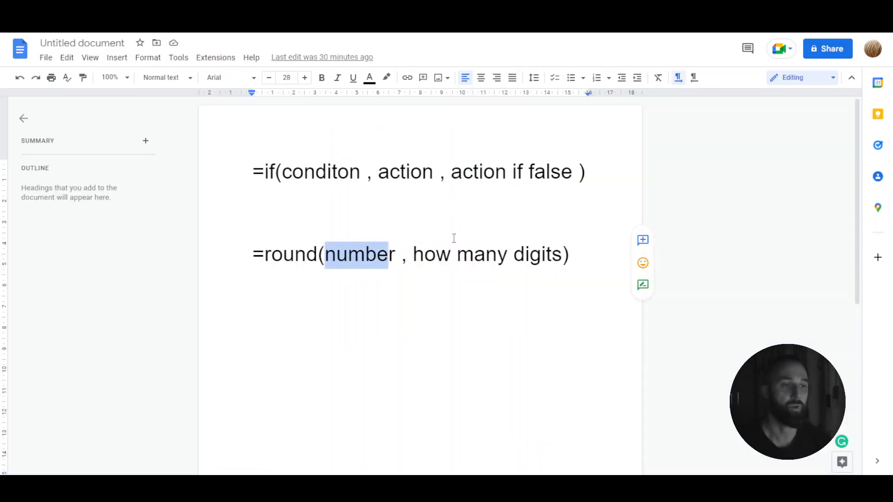
In the Google Docs formula notes, try replacing the IF formula's condition with a copy of the ROUND function, and undo it.
{"action": "left_click_drag", "start_coordinate": [572, 255], "coordinate": [265, 255]}
{"action": "key", "text": "ctrl+c"}
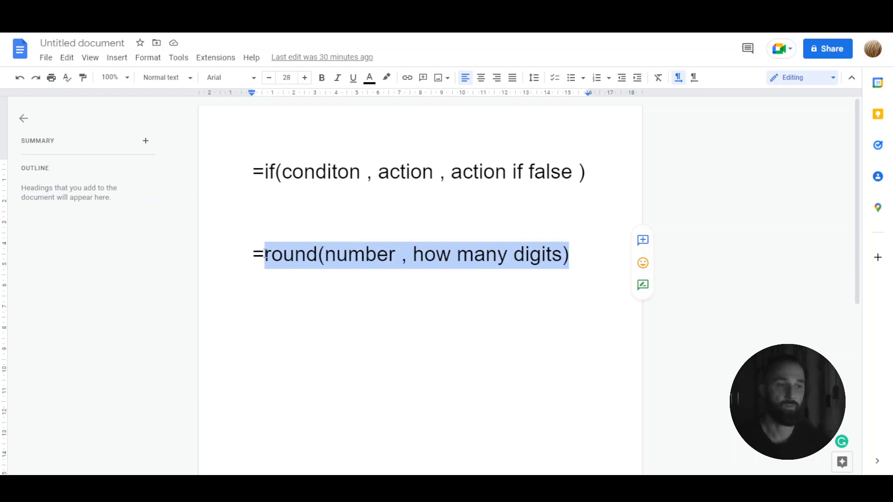
{"action": "left_click_drag", "start_coordinate": [362, 171], "coordinate": [285, 170]}
{"action": "key", "text": "ctrl+v"}
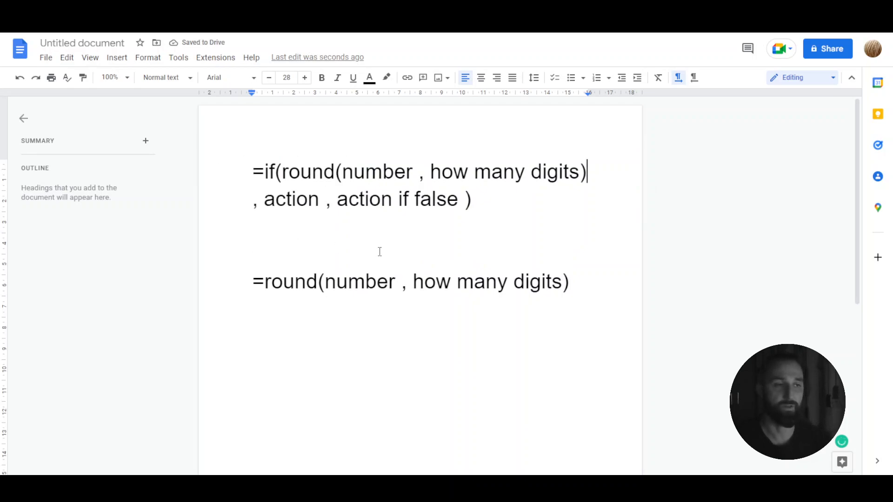
{"action": "key", "text": "ctrl+z"}
Try nesting a copy of the IF formula as its own condition without the equals sign, undo it, and return to the bids adjustment spreadsheet.
{"action": "left_click_drag", "start_coordinate": [253, 171], "coordinate": [531, 181]}
{"action": "left_click_drag", "start_coordinate": [599, 175], "coordinate": [228, 175]}
{"action": "key", "text": "ctrl+c"}
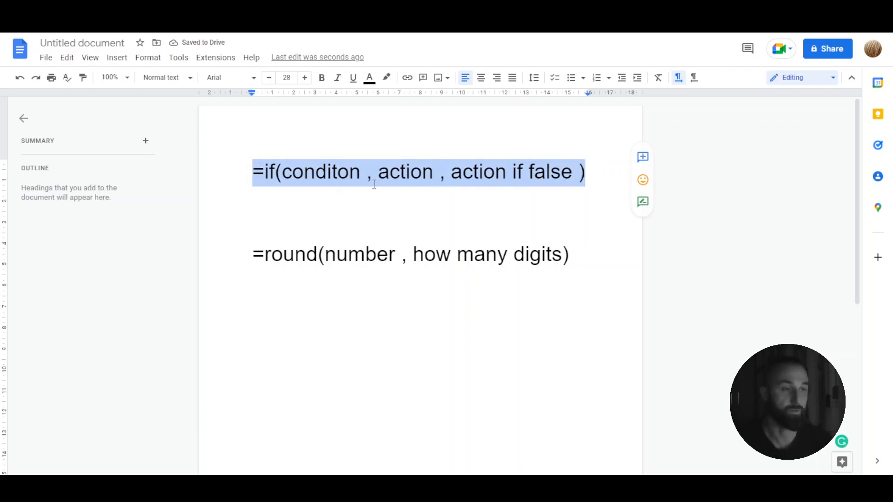
{"action": "left_click", "coordinate": [363, 175]}
{"action": "left_click_drag", "start_coordinate": [364, 176], "coordinate": [282, 173]}
{"action": "key", "text": "ctrl+v"}
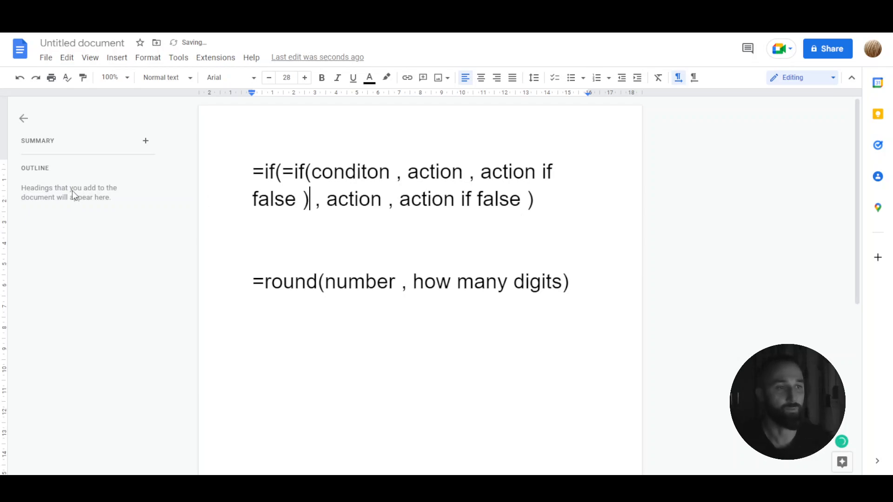
{"action": "left_click", "coordinate": [295, 173]}
{"action": "key", "text": "BackSpace"}
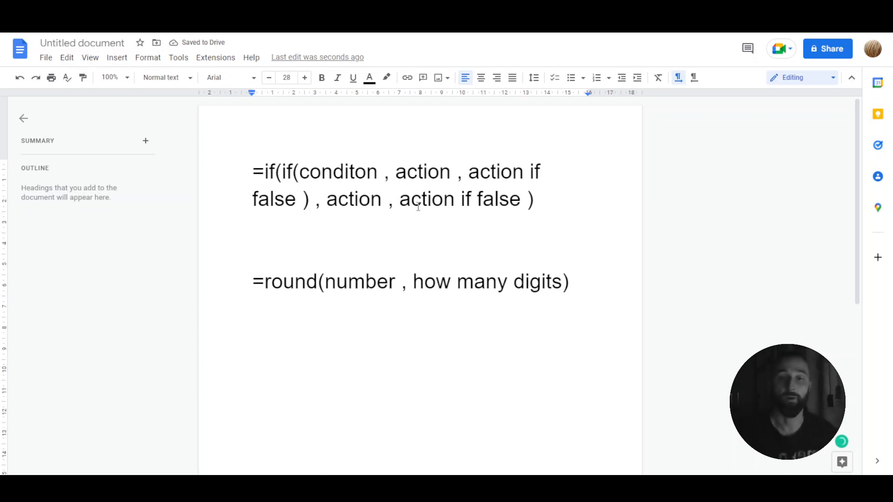
{"action": "key", "text": "ctrl+z"}
{"action": "key", "text": "ctrl+z"}
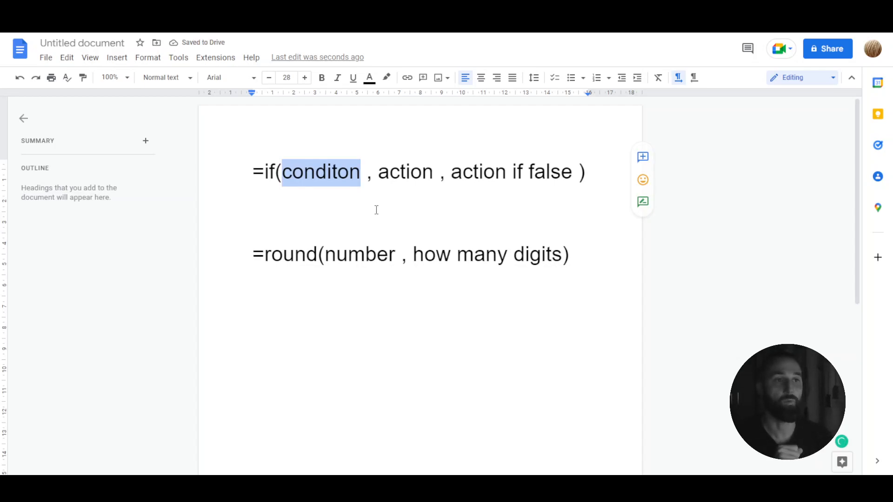
{"action": "key", "text": "ctrl+Tab"}
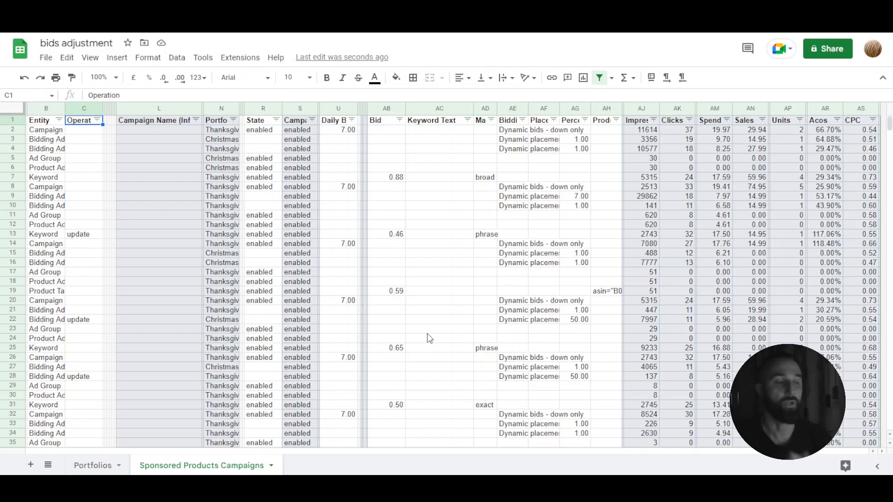